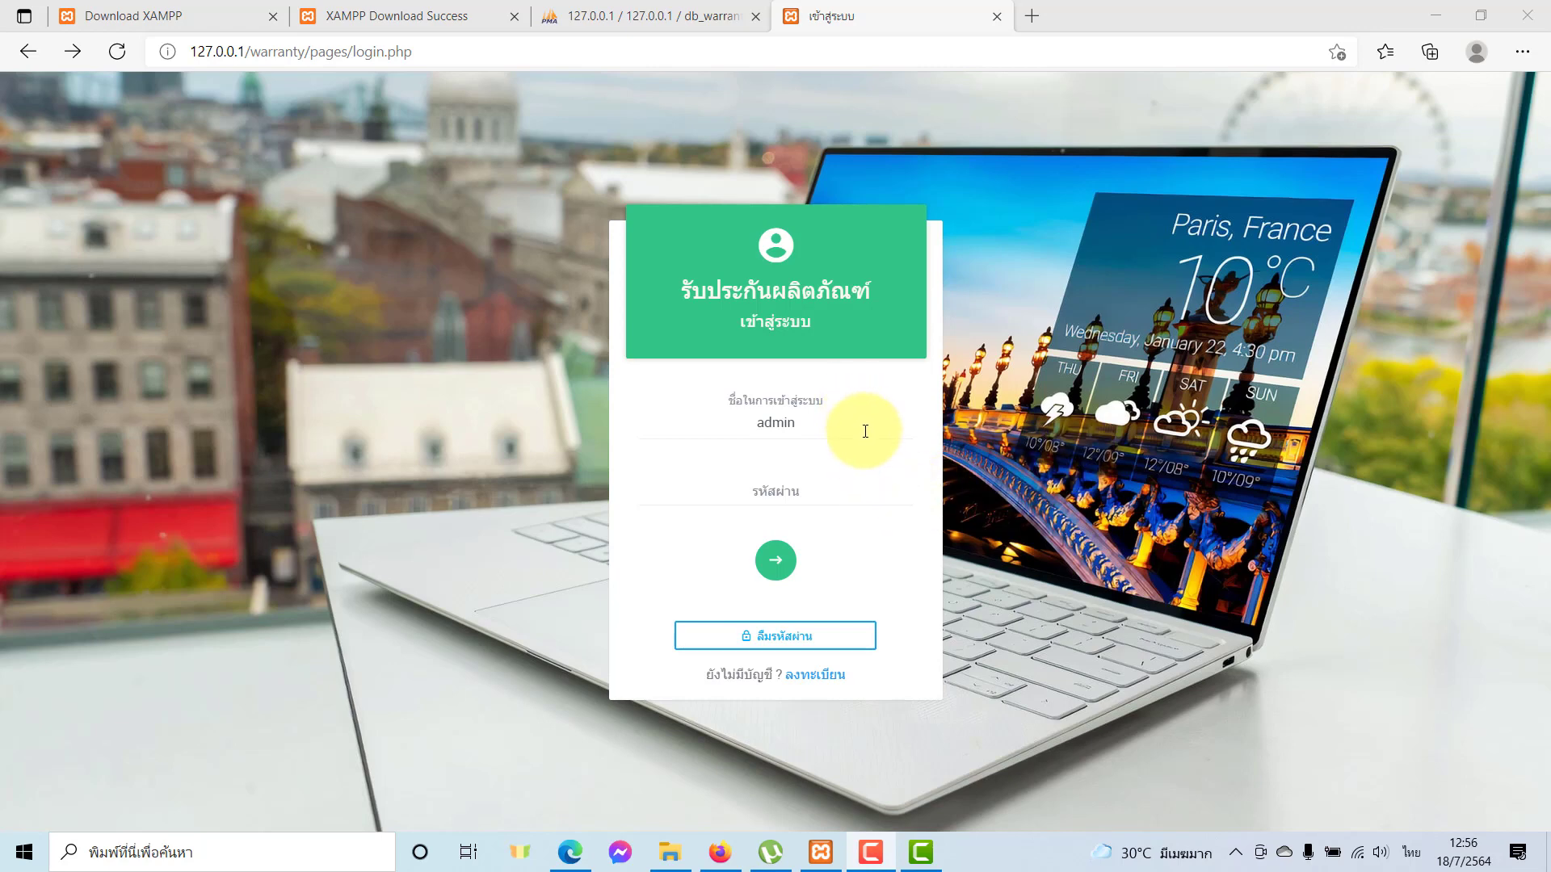
Enter the administrator password and sign in to the warranty dashboard.
click(836, 494)
text(123)
key(Return)
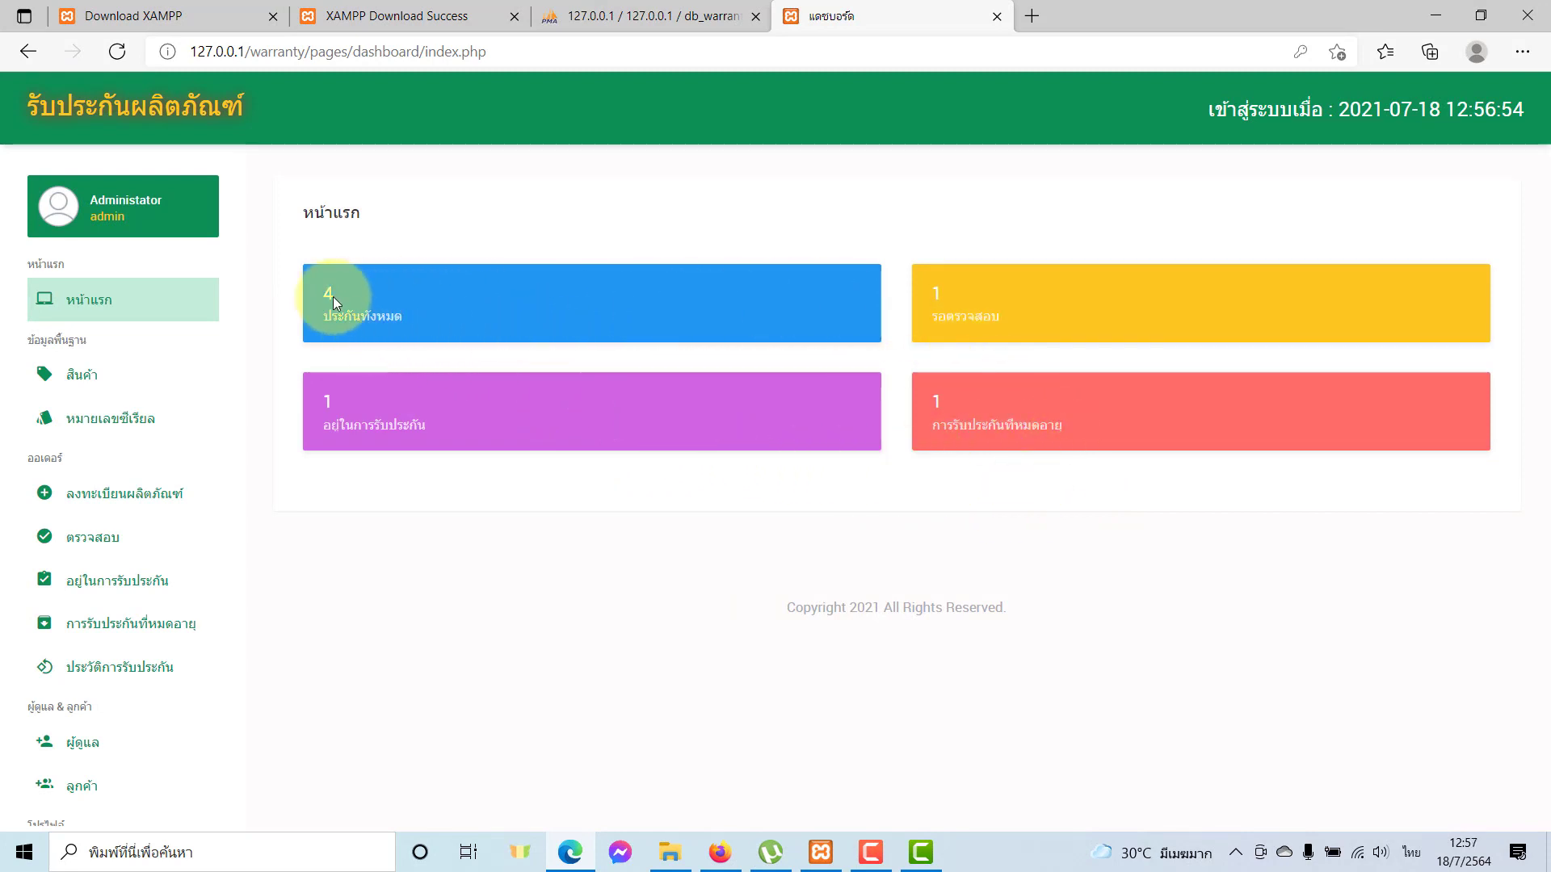
Open the สินค้า product list showing products 001 and 002.
click(78, 374)
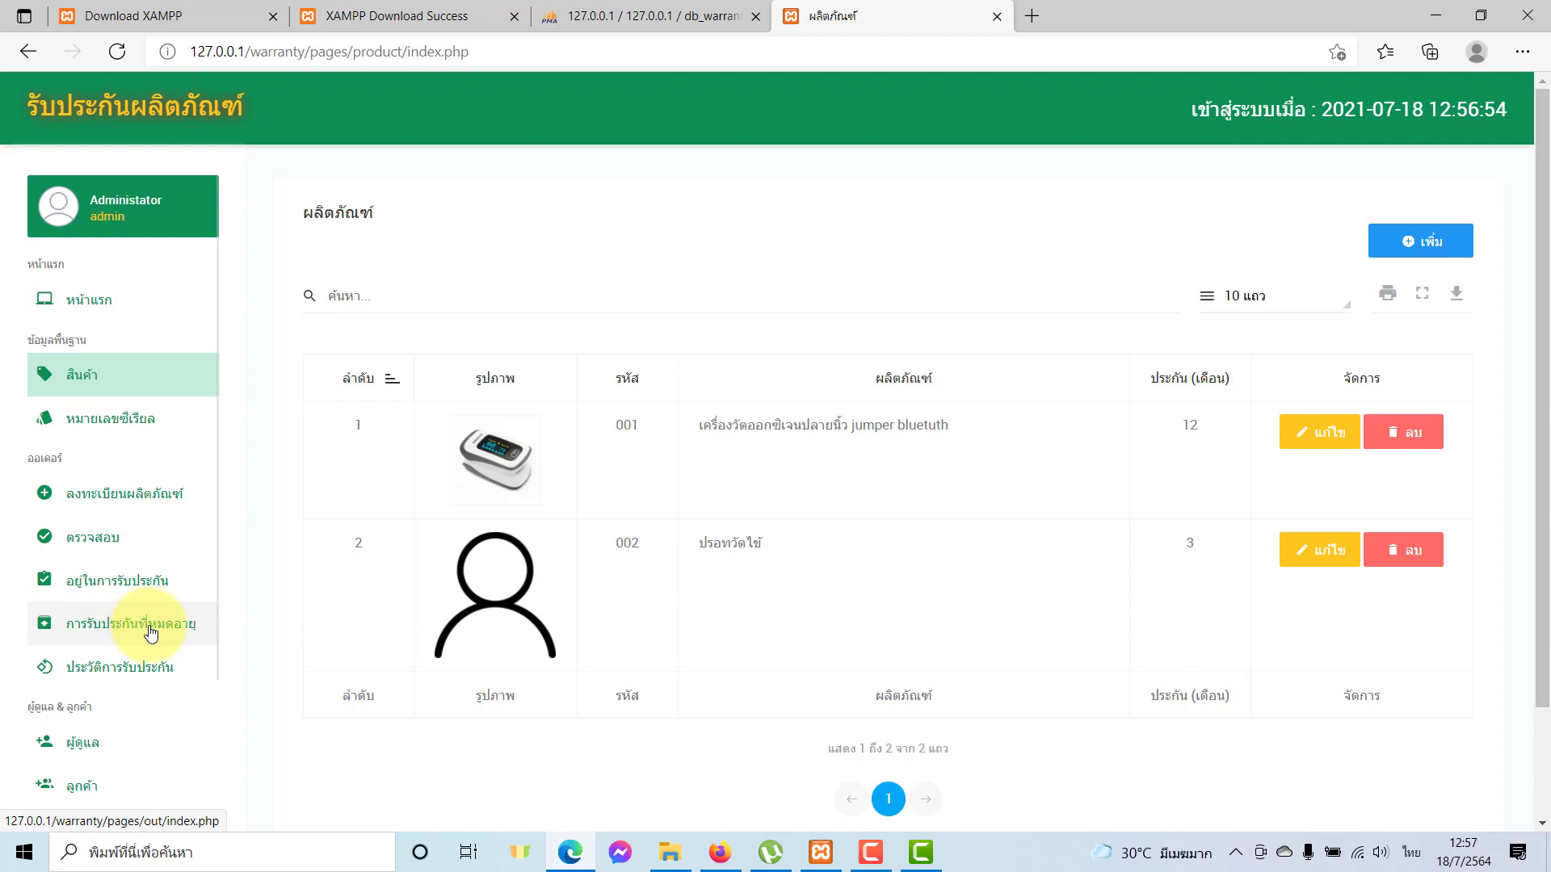
scroll(113, 646, down, 3)
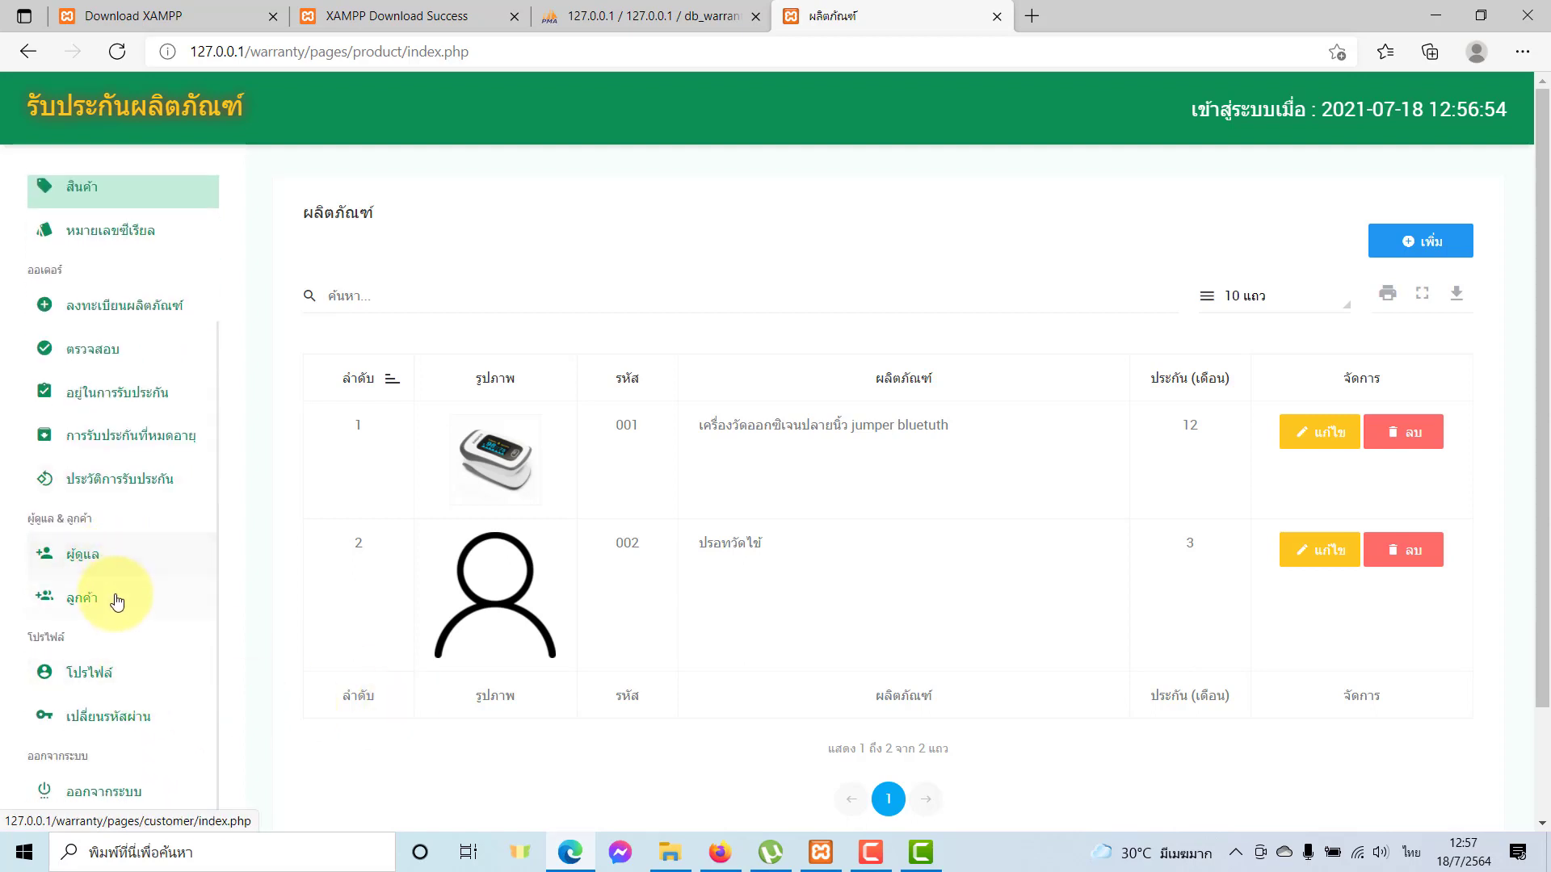
scroll(114, 686, up, 3)
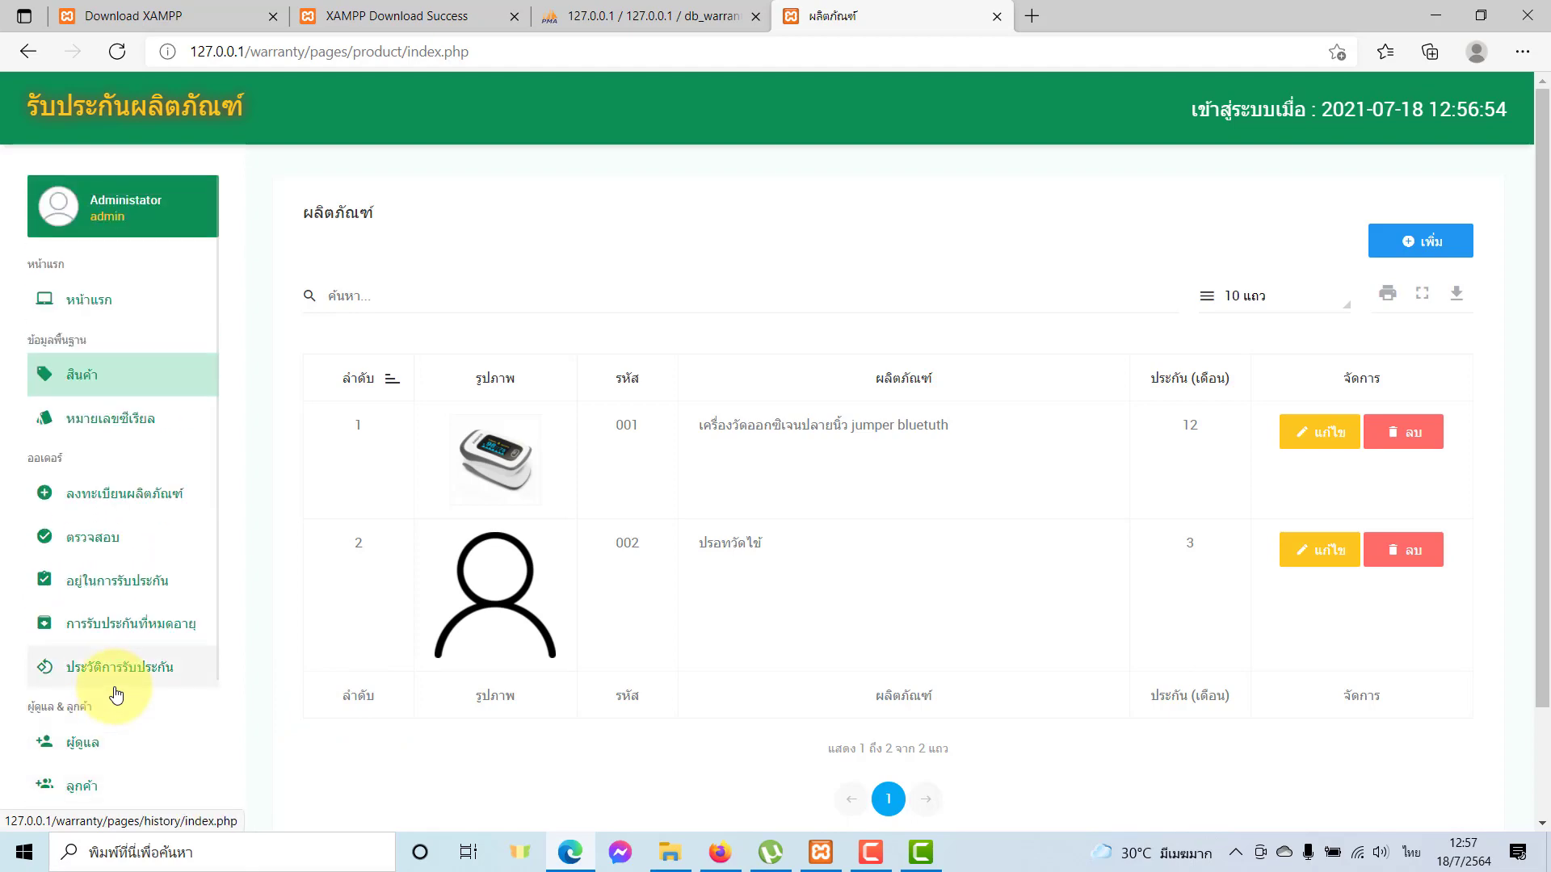
click(153, 374)
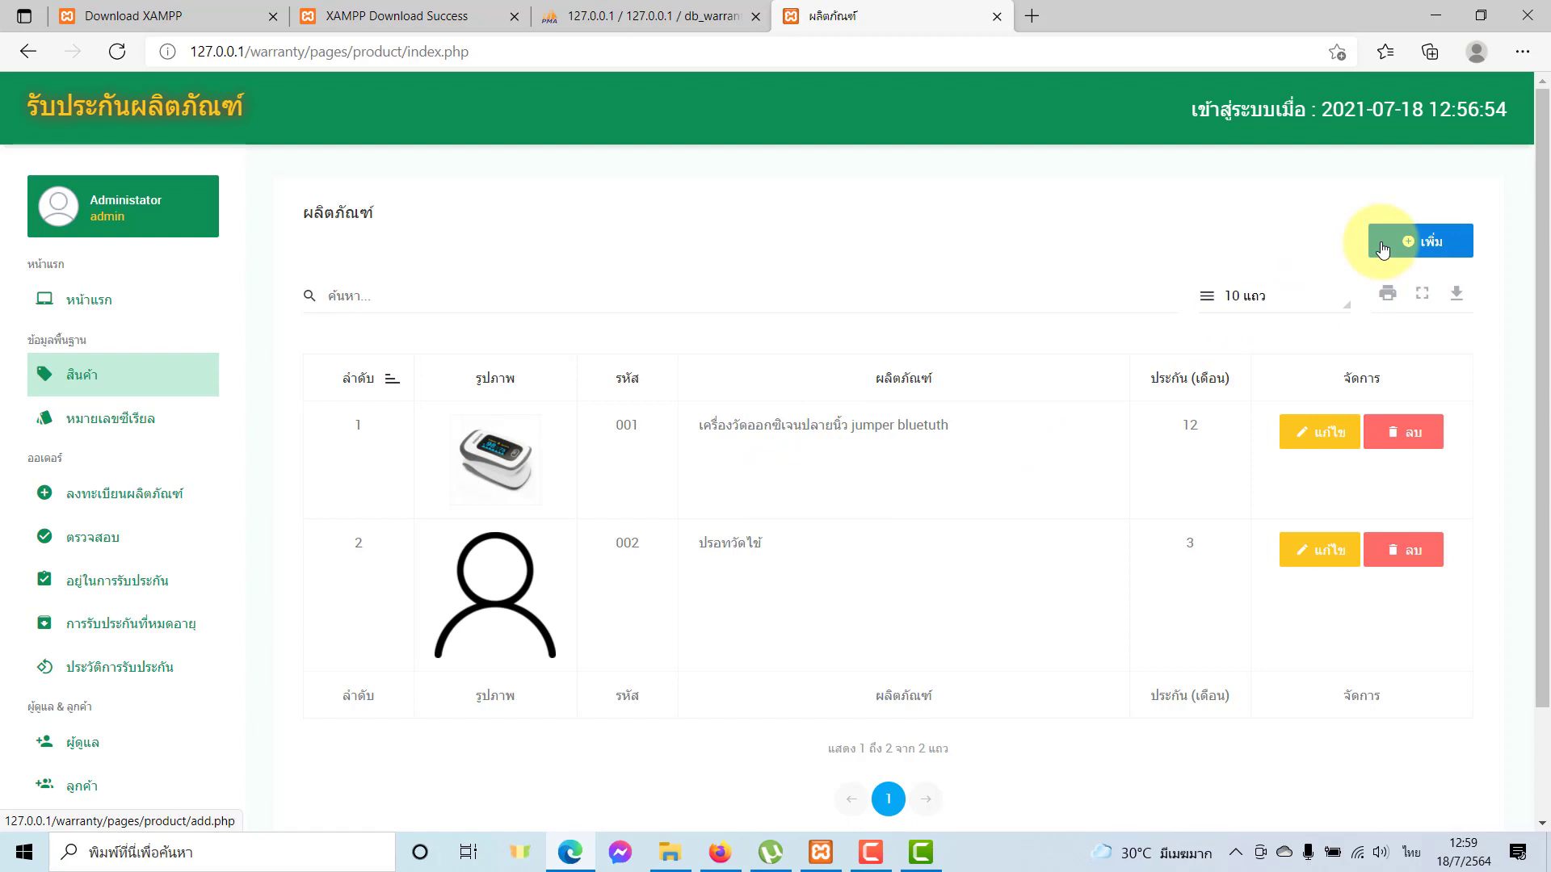
Start a new product and attach the TV image file.
click(1462, 238)
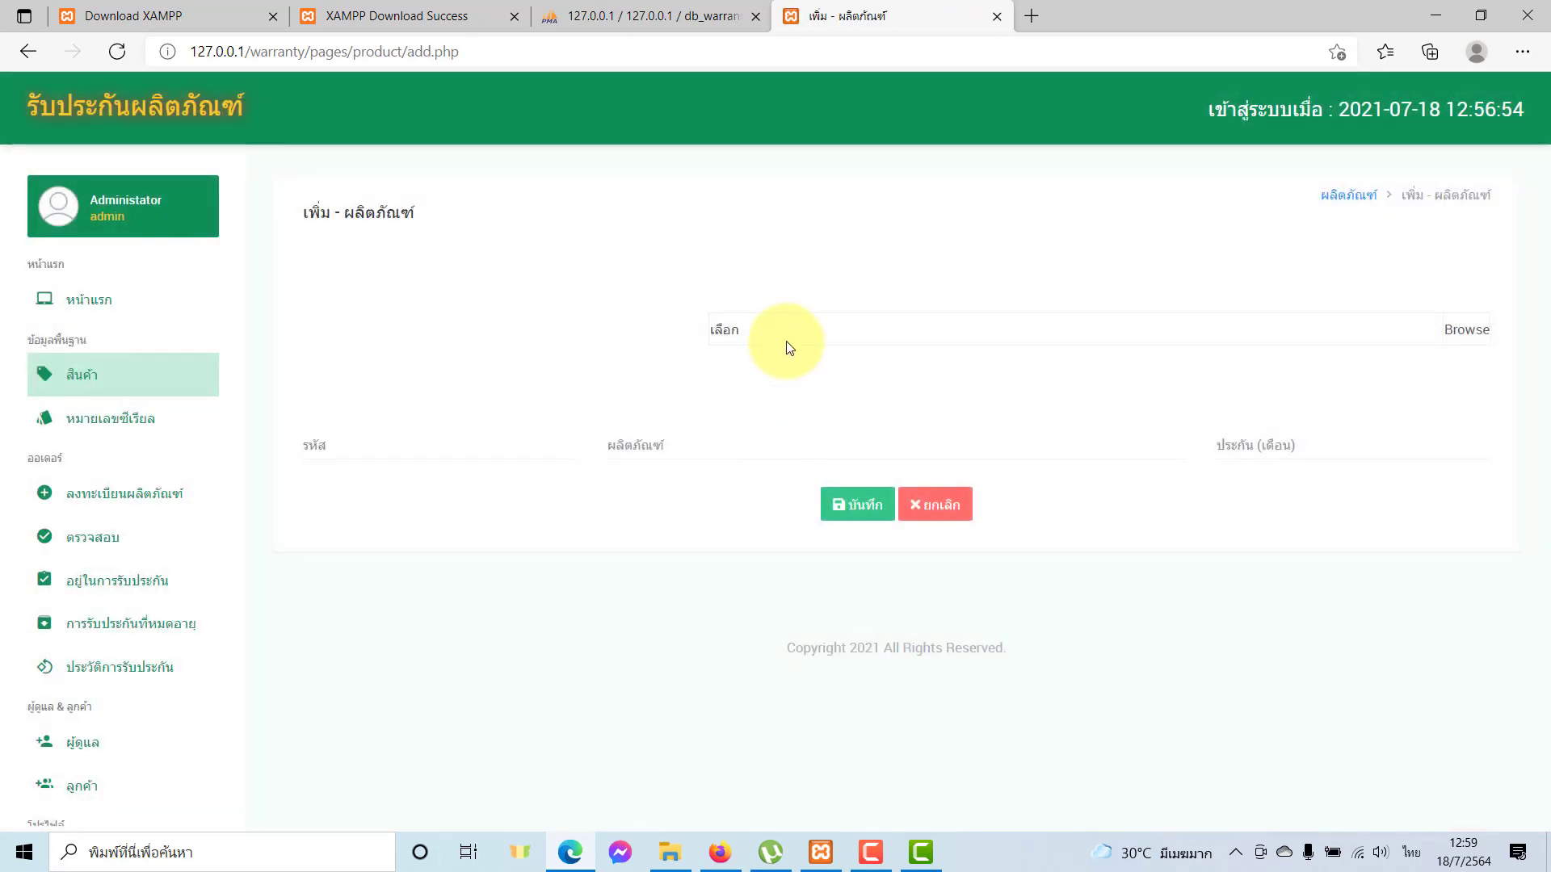
click(1412, 323)
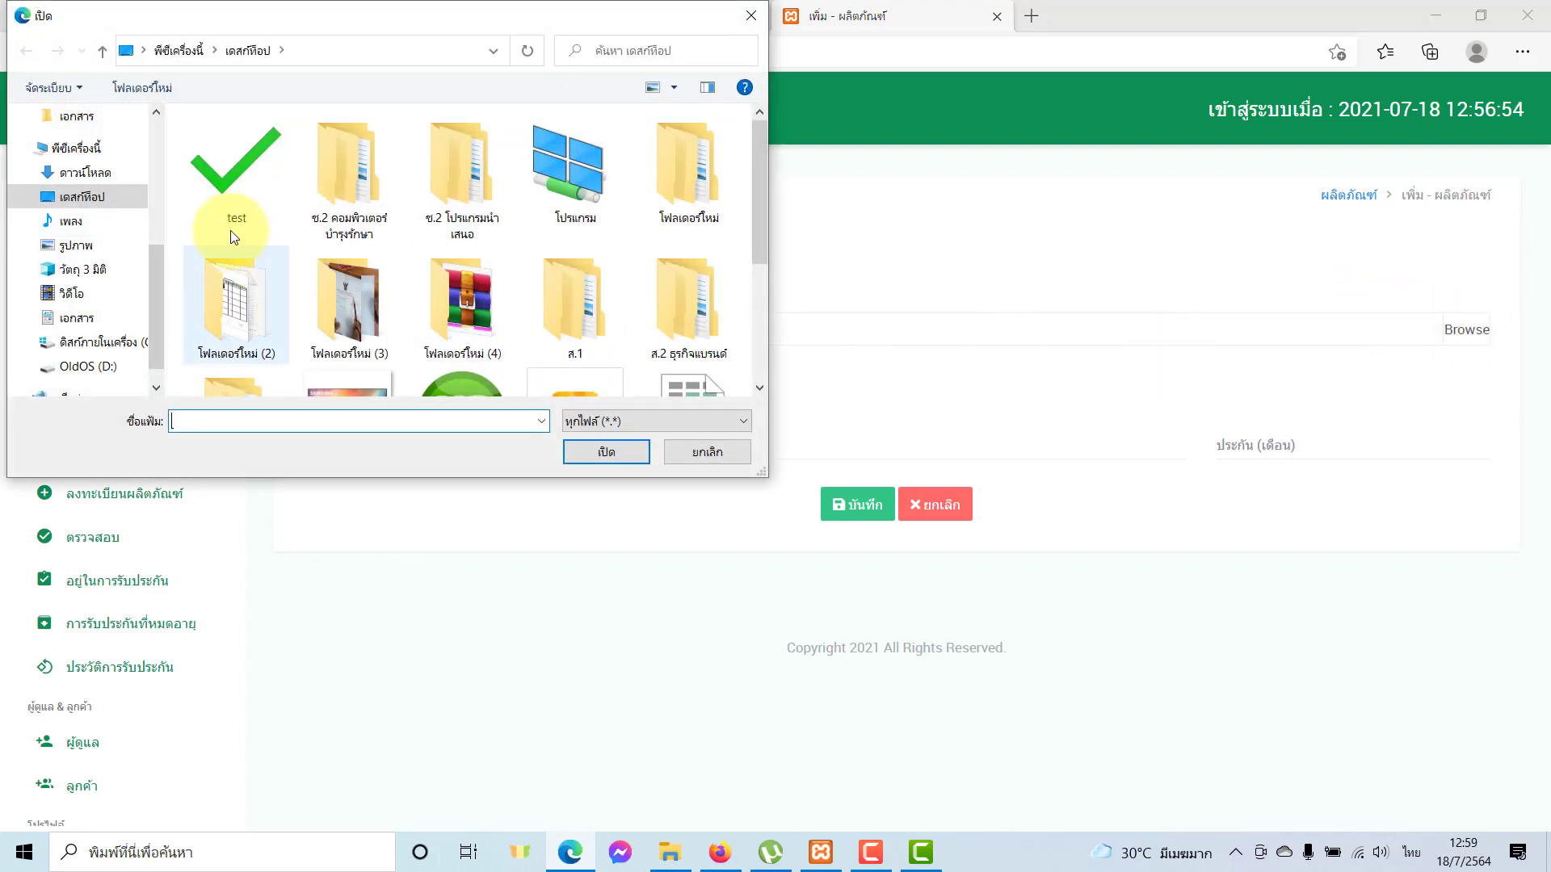
scroll(525, 308, down, 3)
click(358, 190)
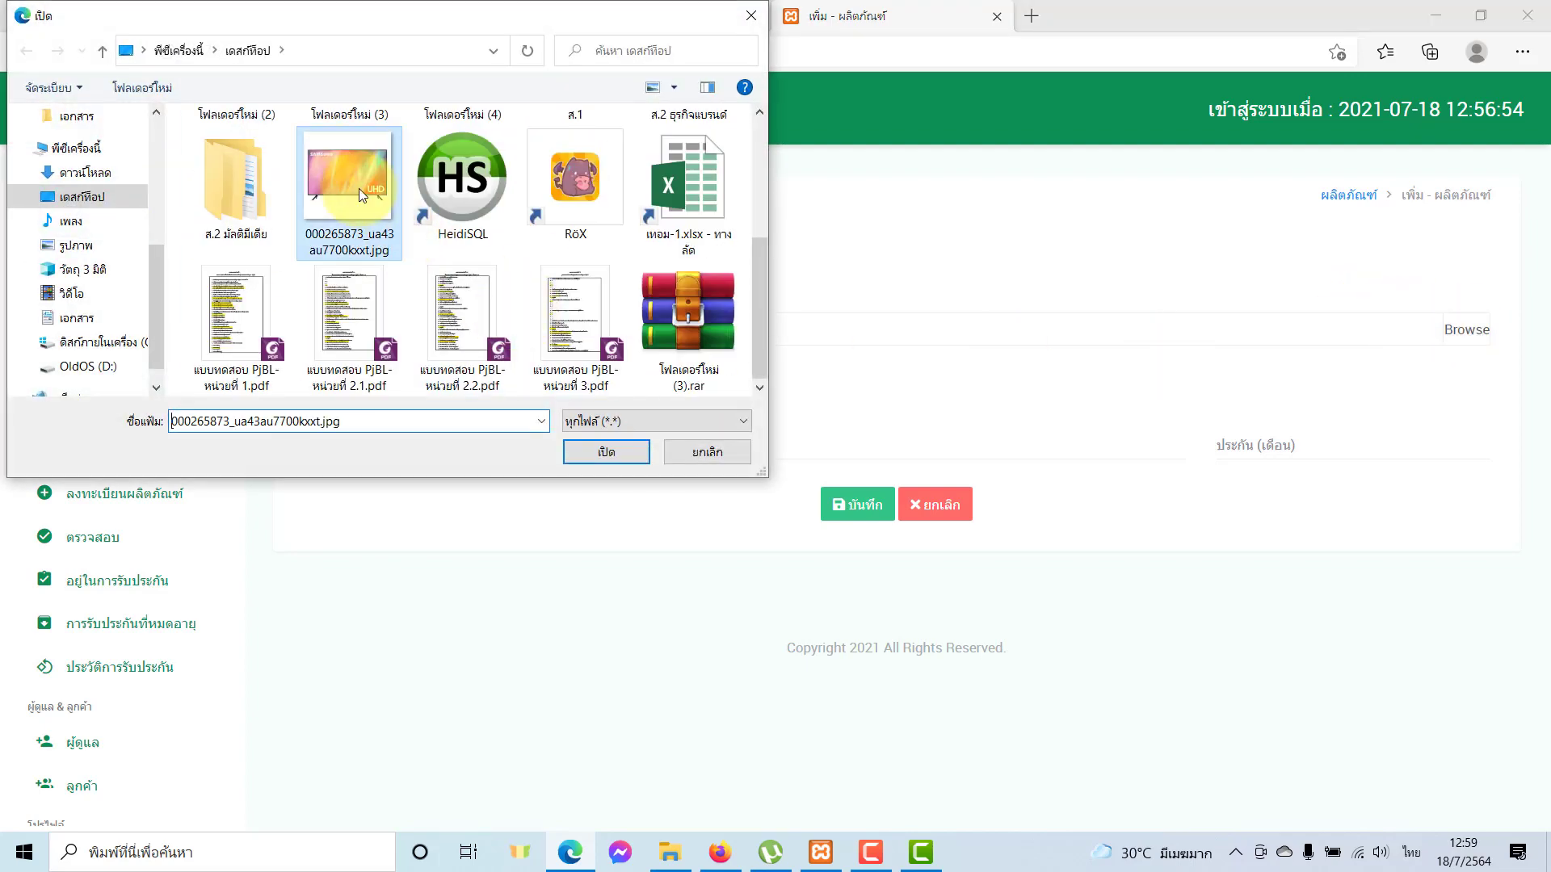
double_click(359, 187)
Enter code A001, name TV Samsung 55", 24-month warranty, and save the product.
click(519, 557)
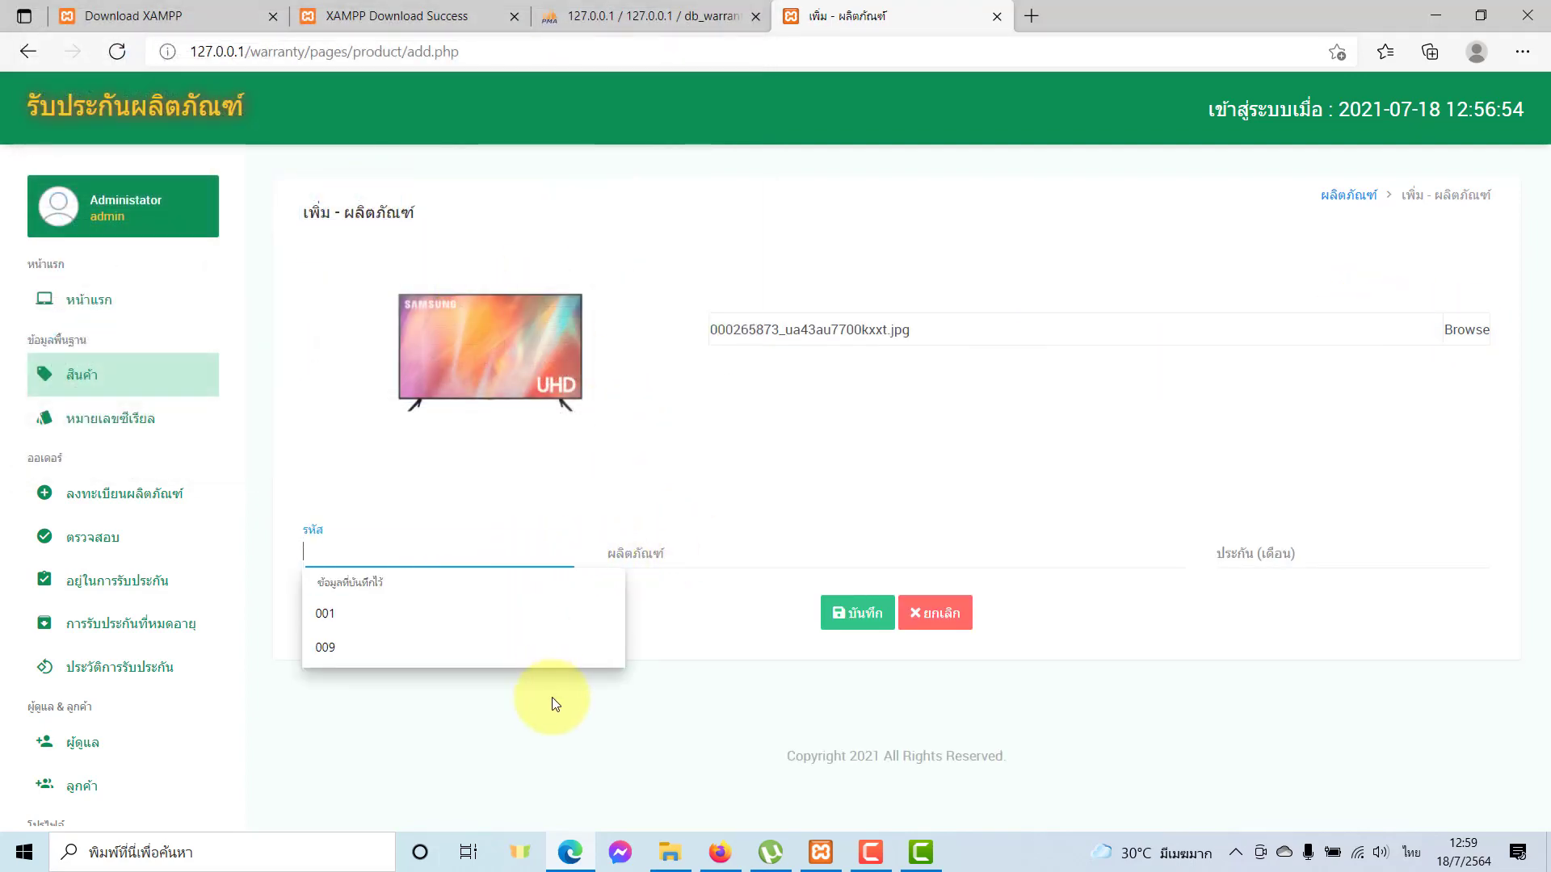
text(ด)
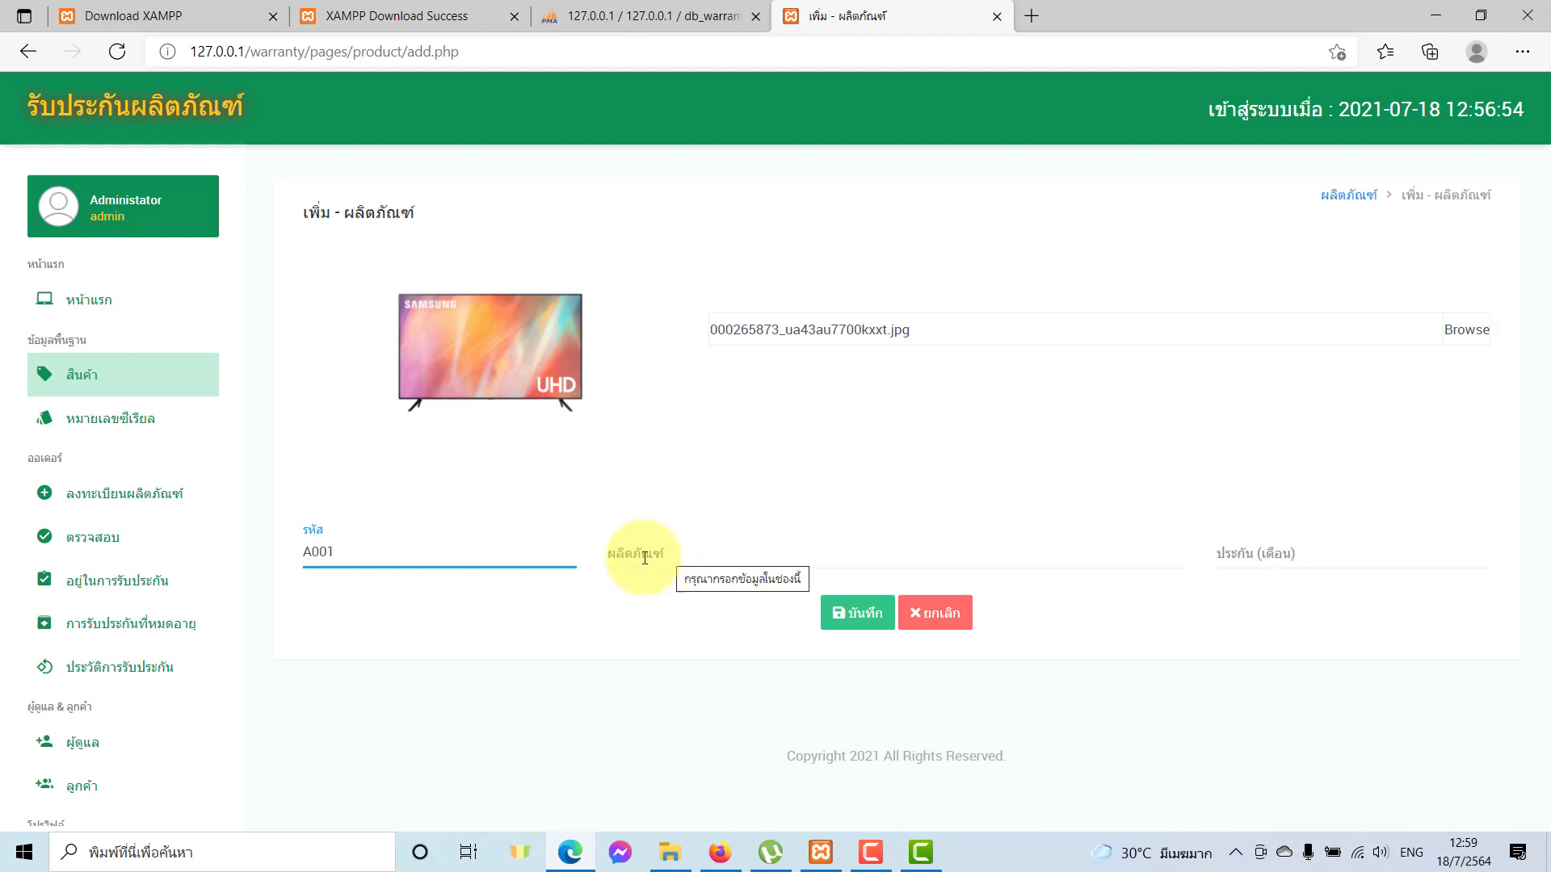
click(690, 561)
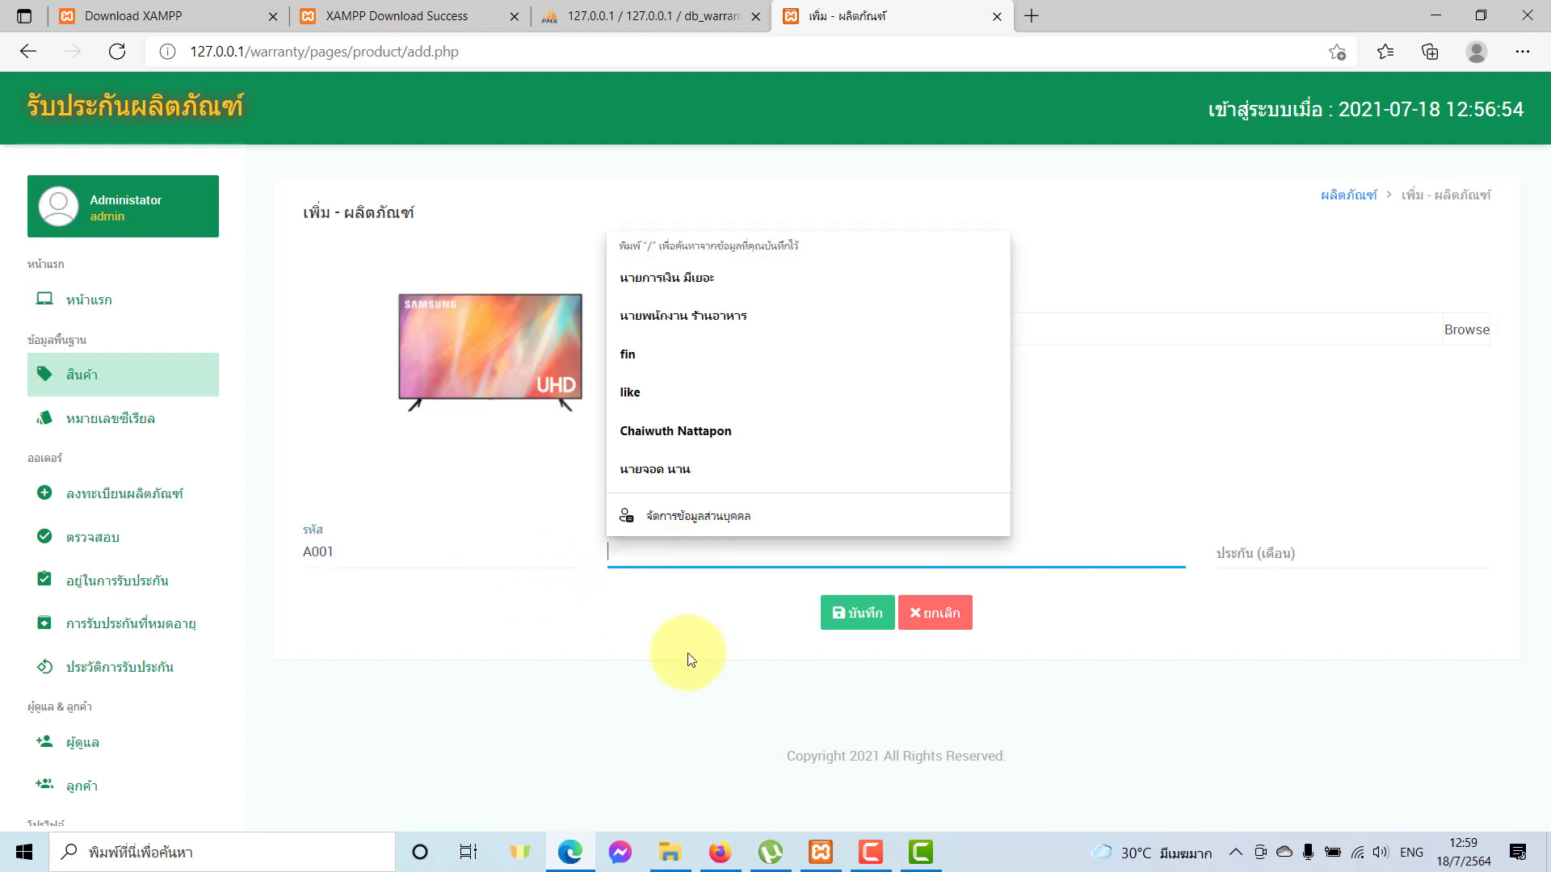
text(TV S)
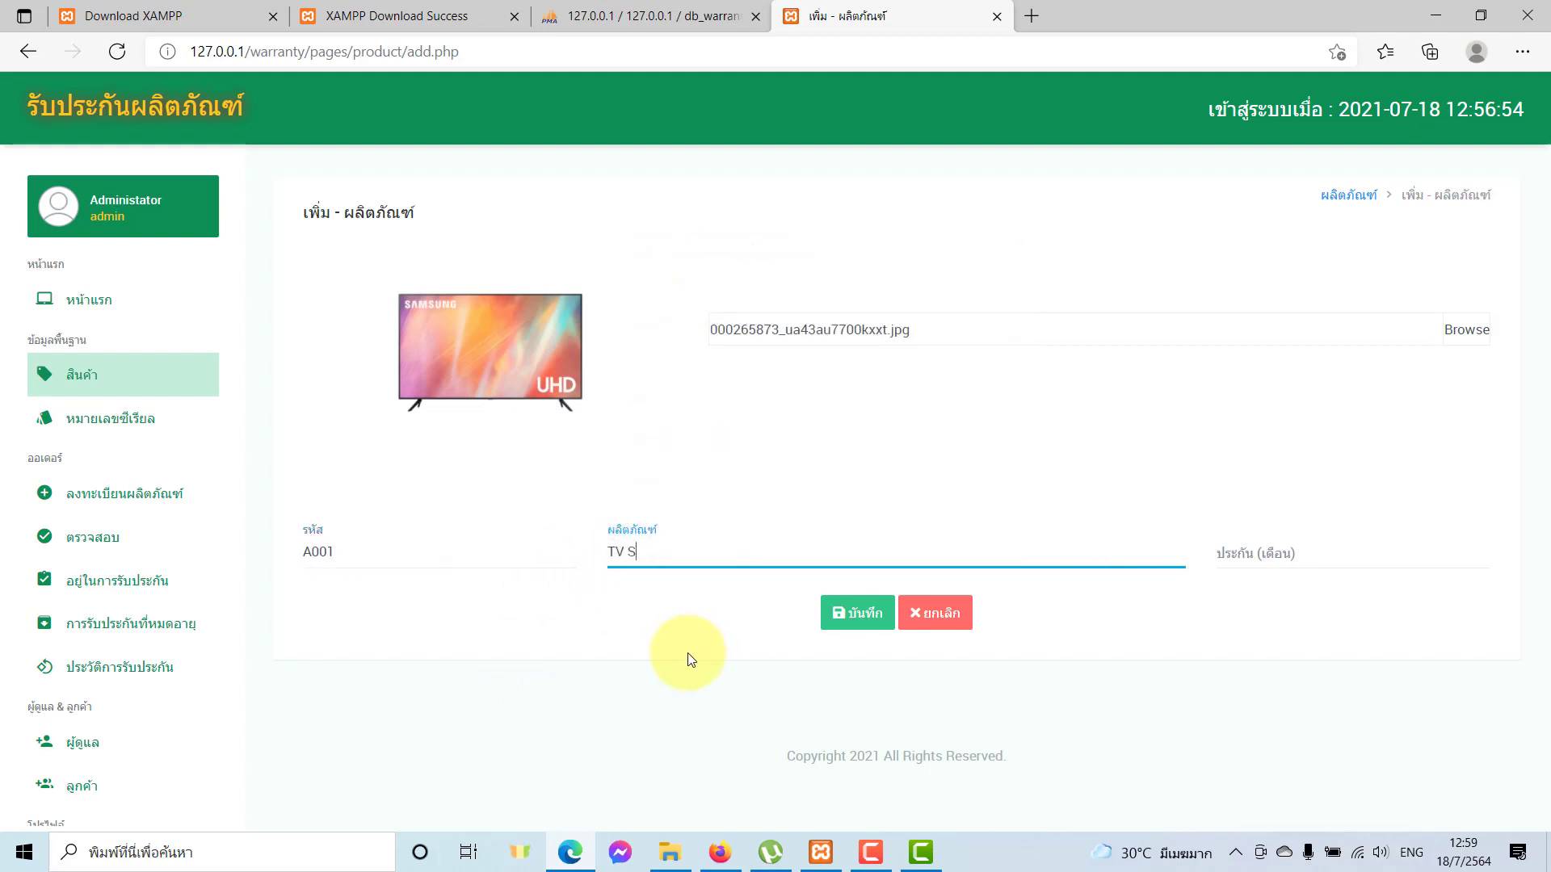
text(amsung 55")
click(1287, 549)
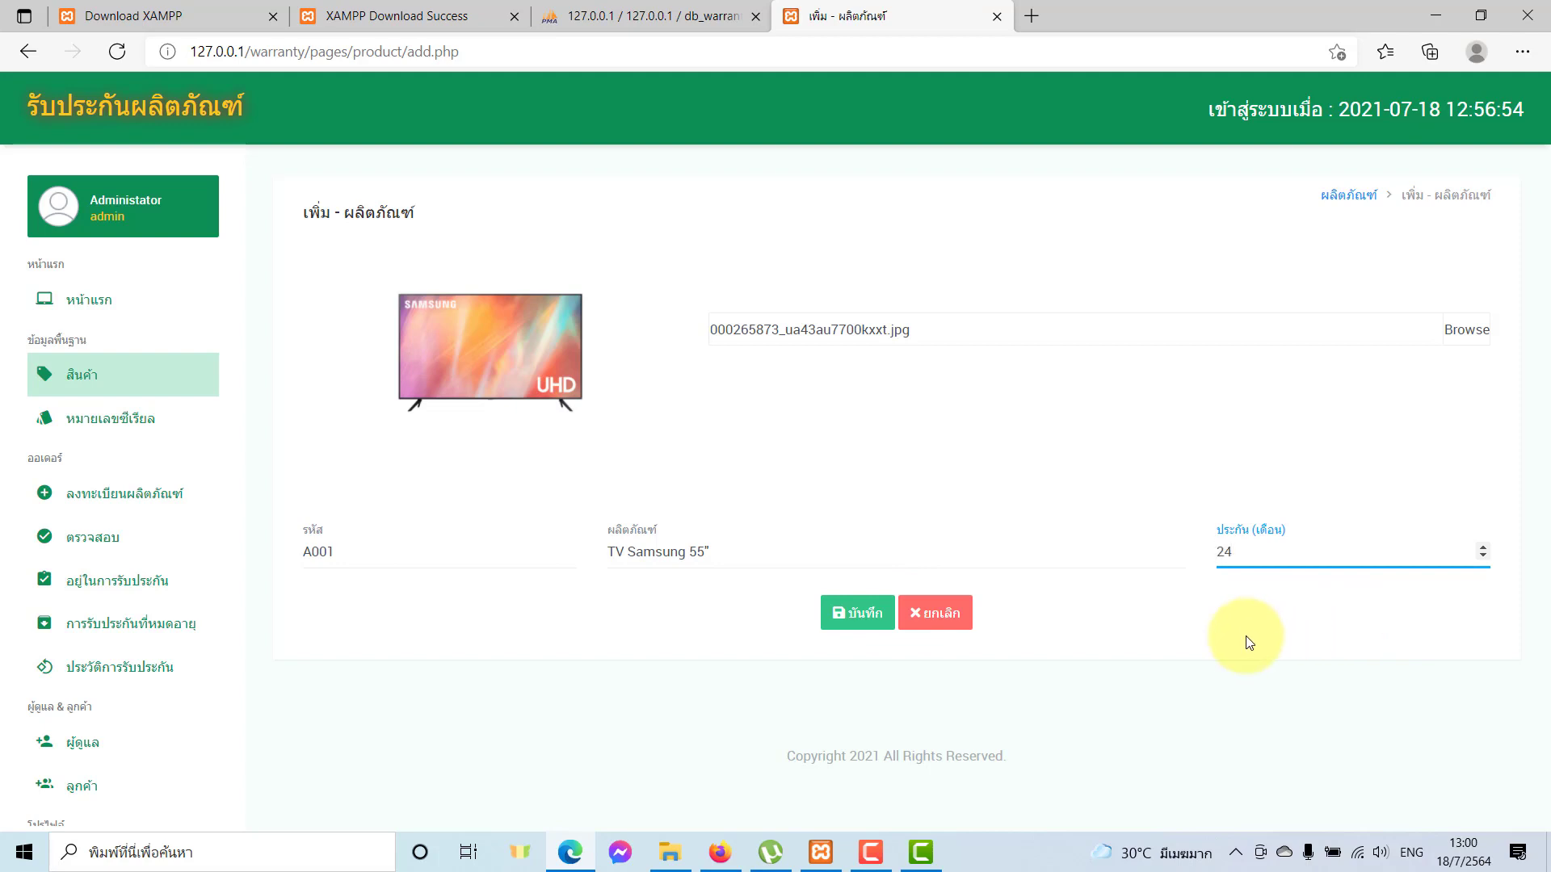
click(857, 613)
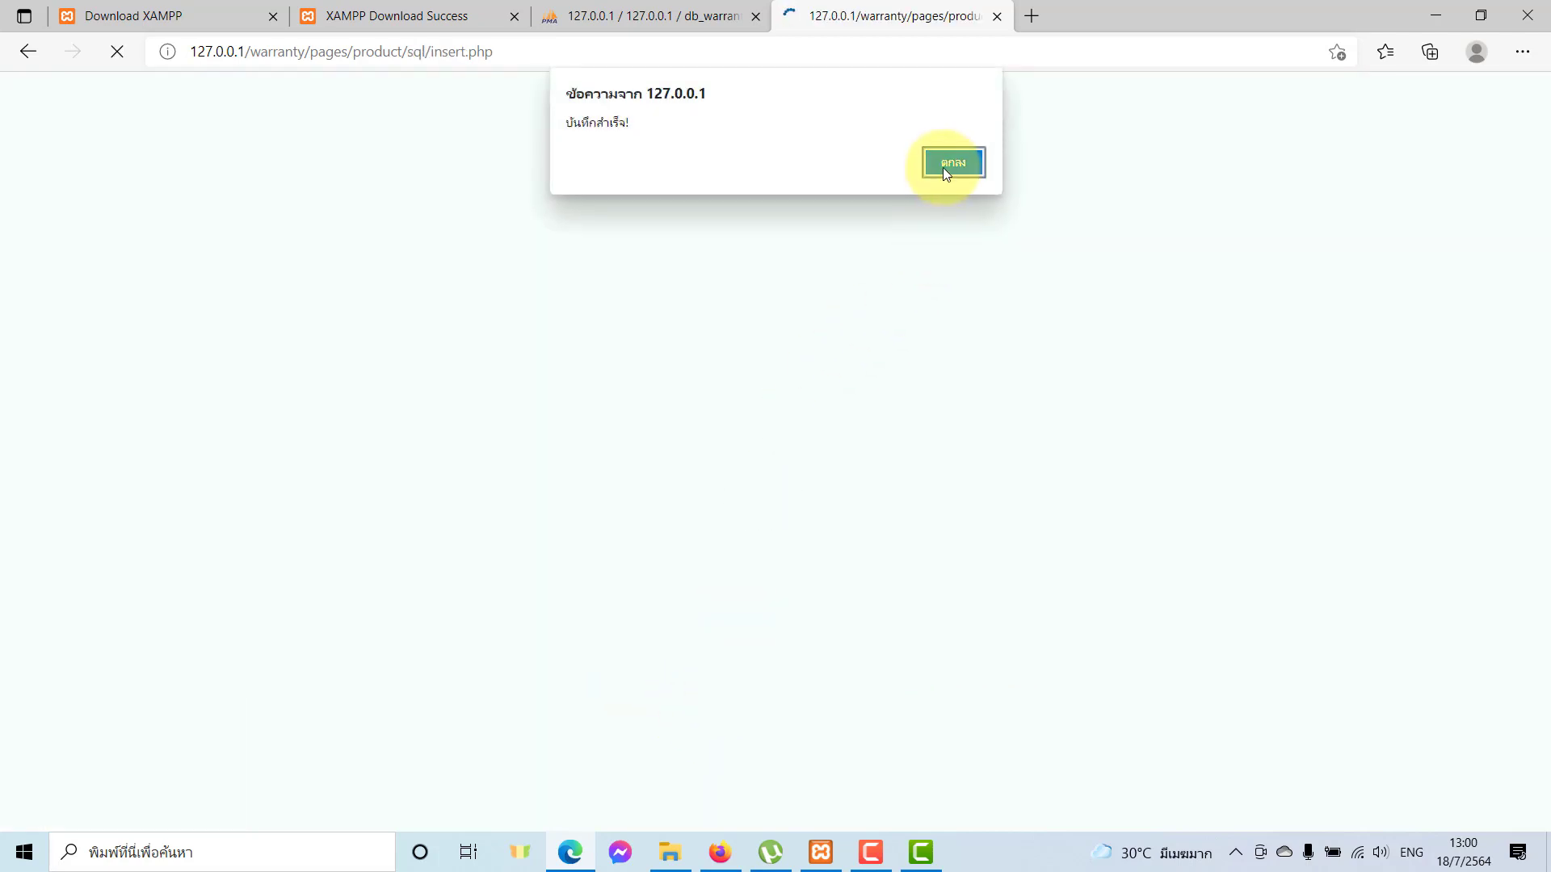
click(943, 167)
scroll(640, 627, down, 3)
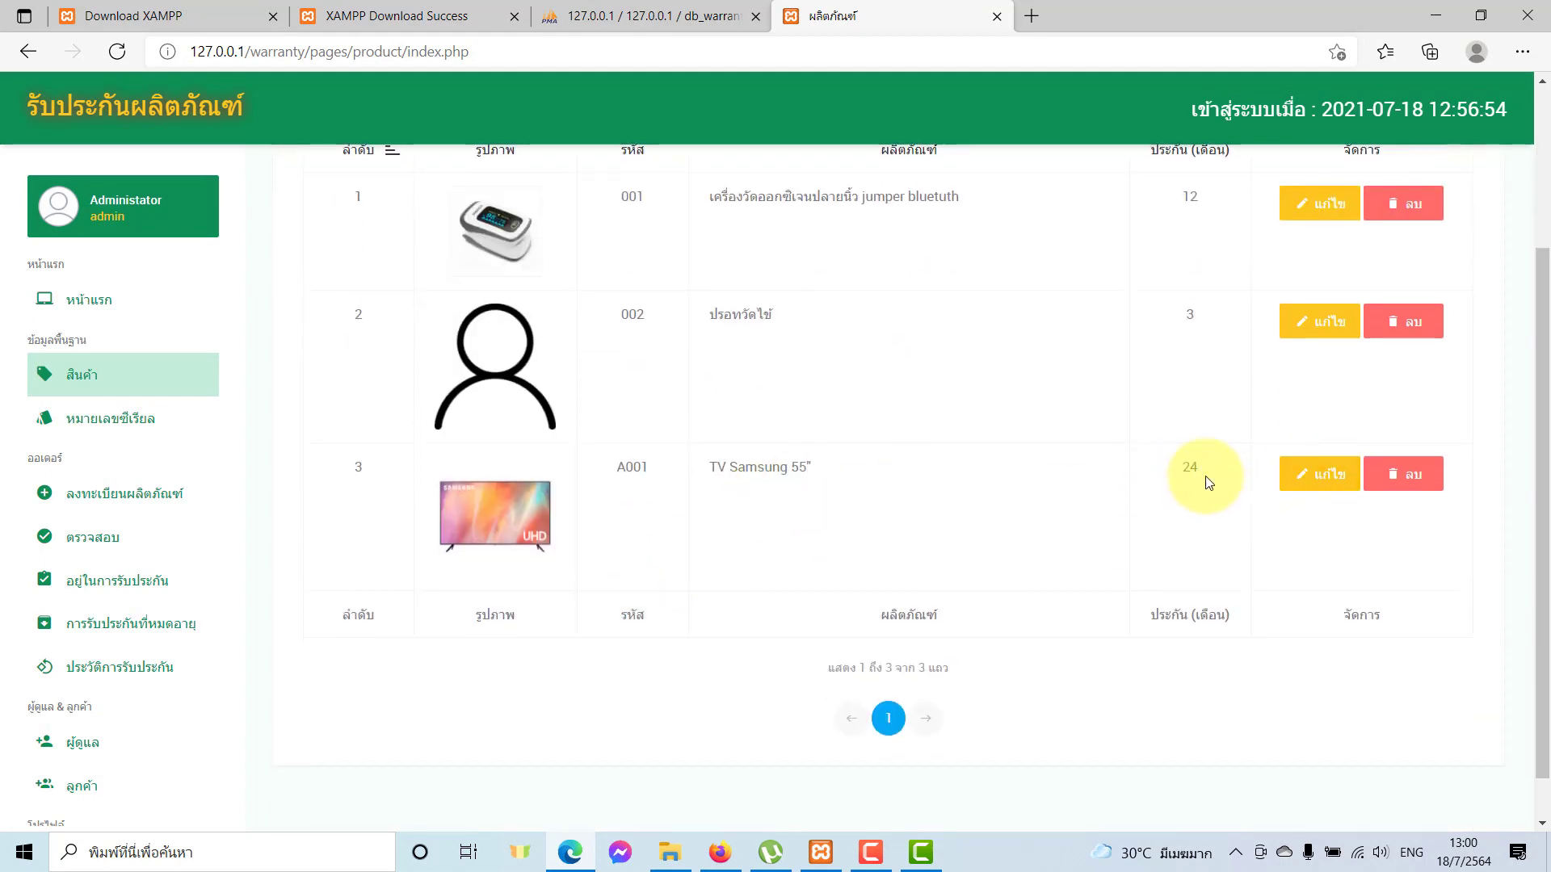
Add serial A001-123 for product A001 TV Samsung 55" and save it.
click(141, 432)
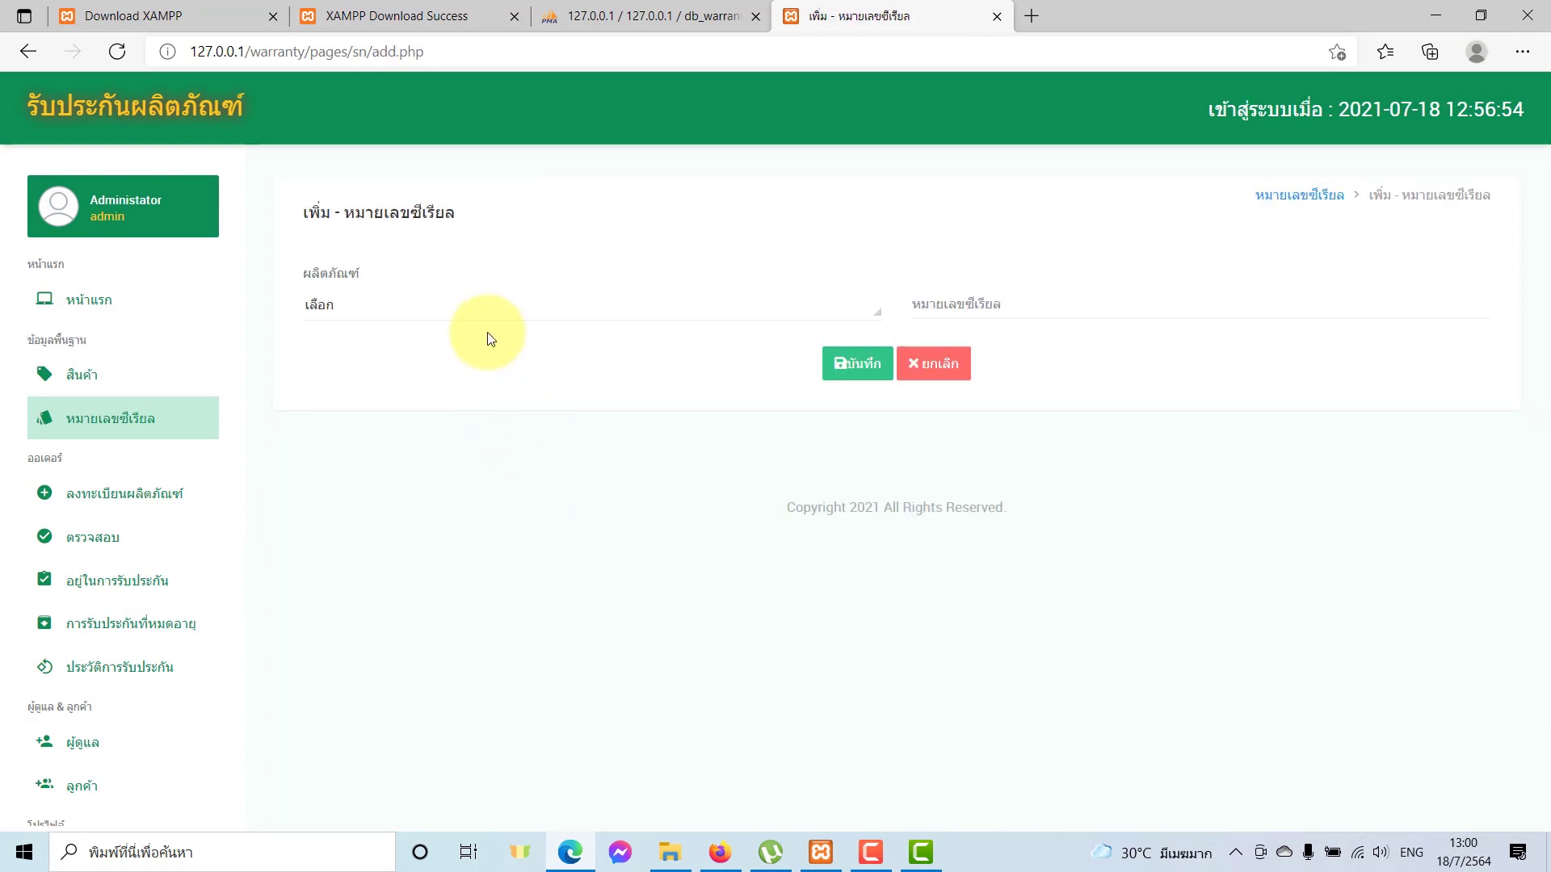
click(482, 312)
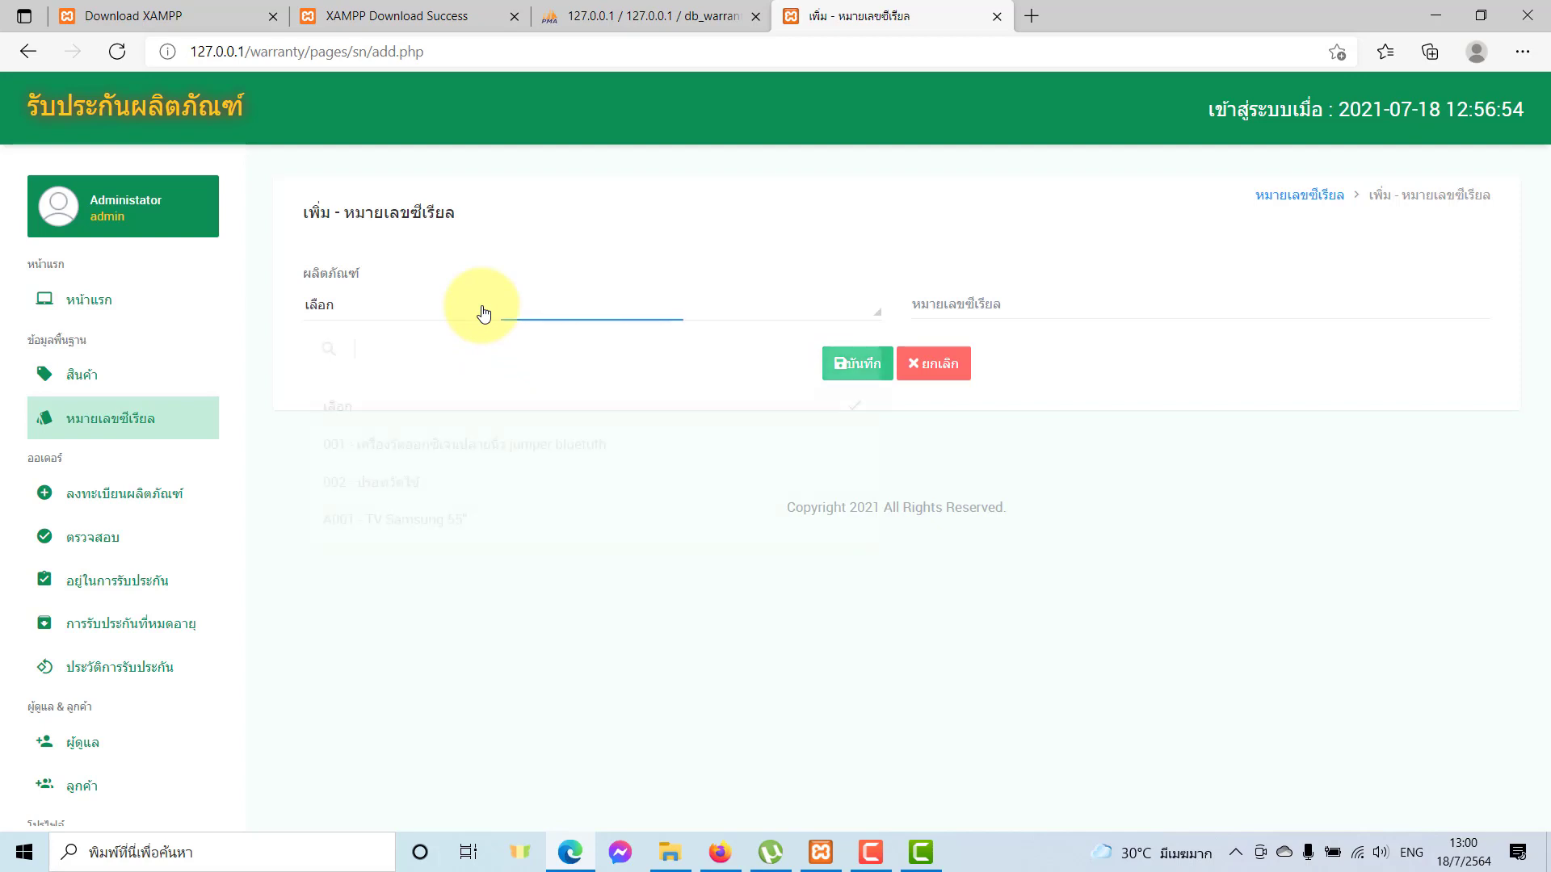
click(346, 527)
click(980, 295)
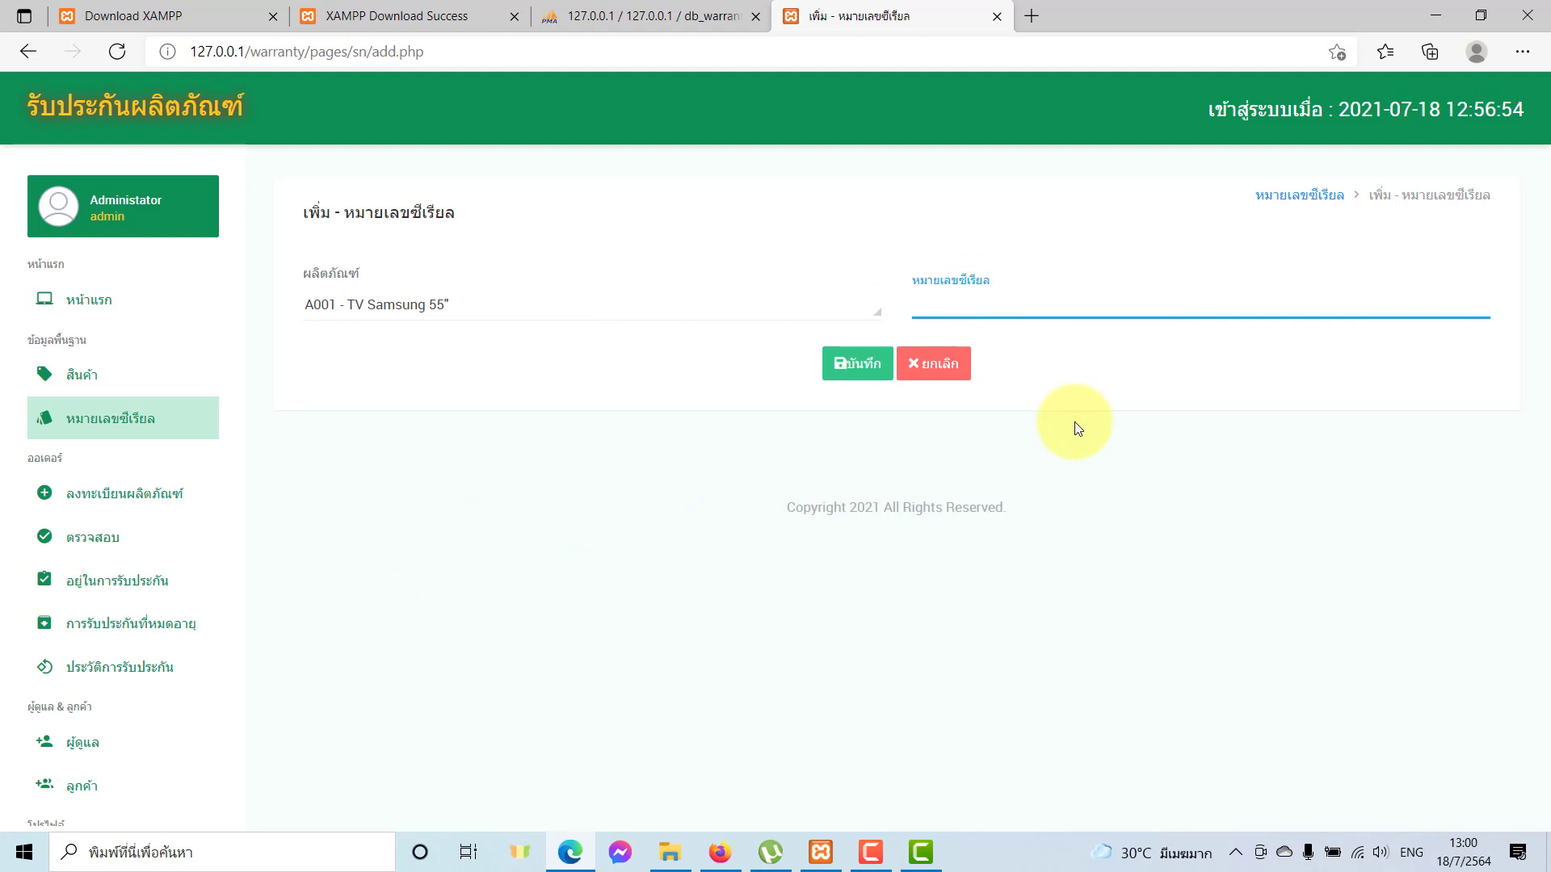
text(A001-123)
click(857, 367)
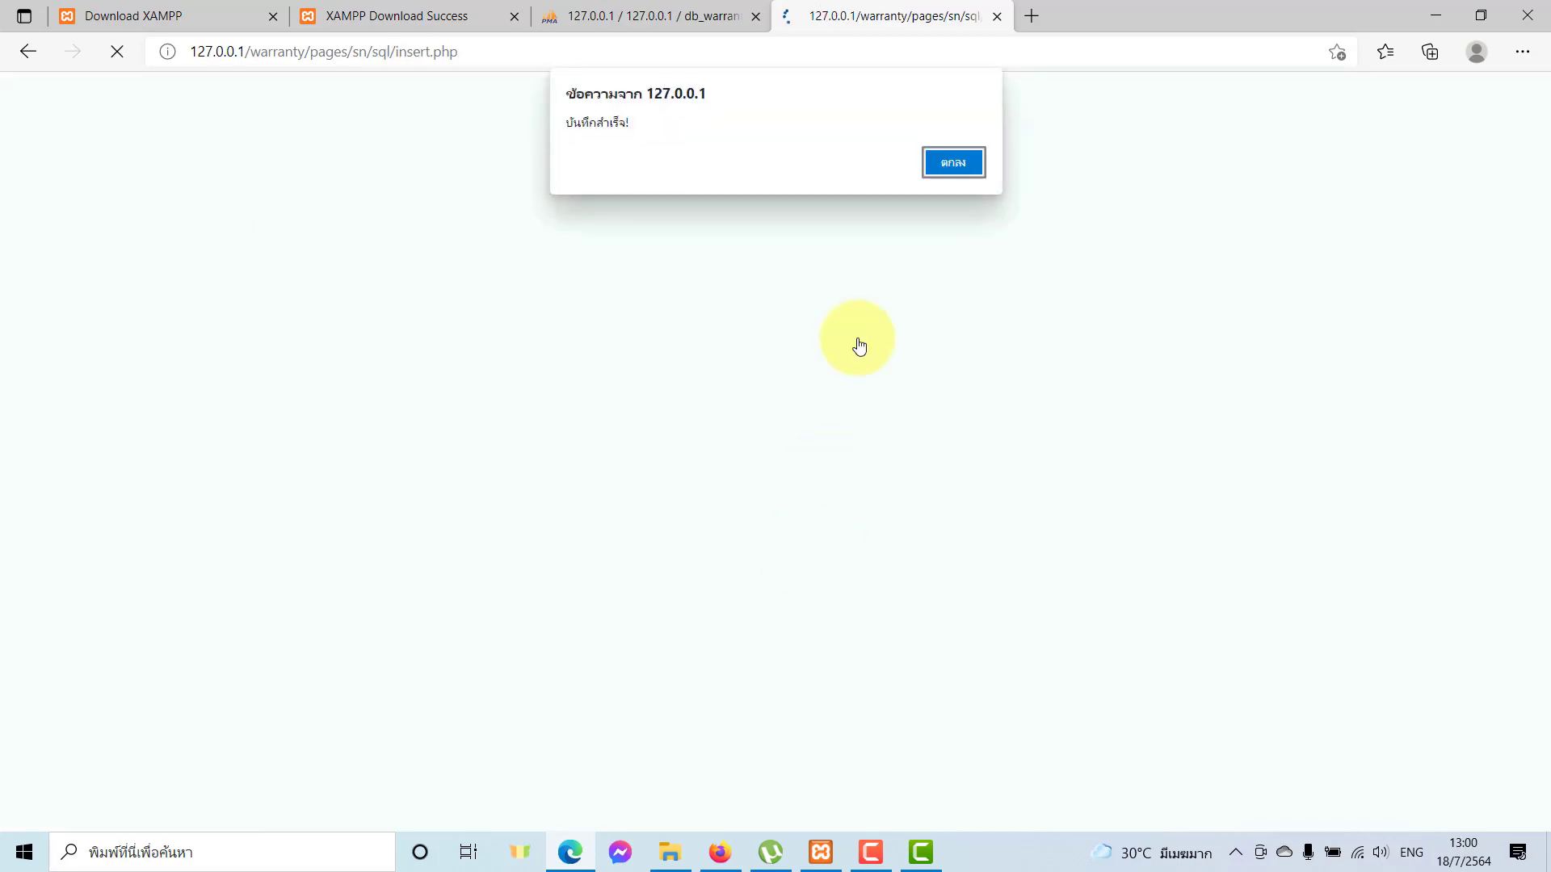
click(950, 160)
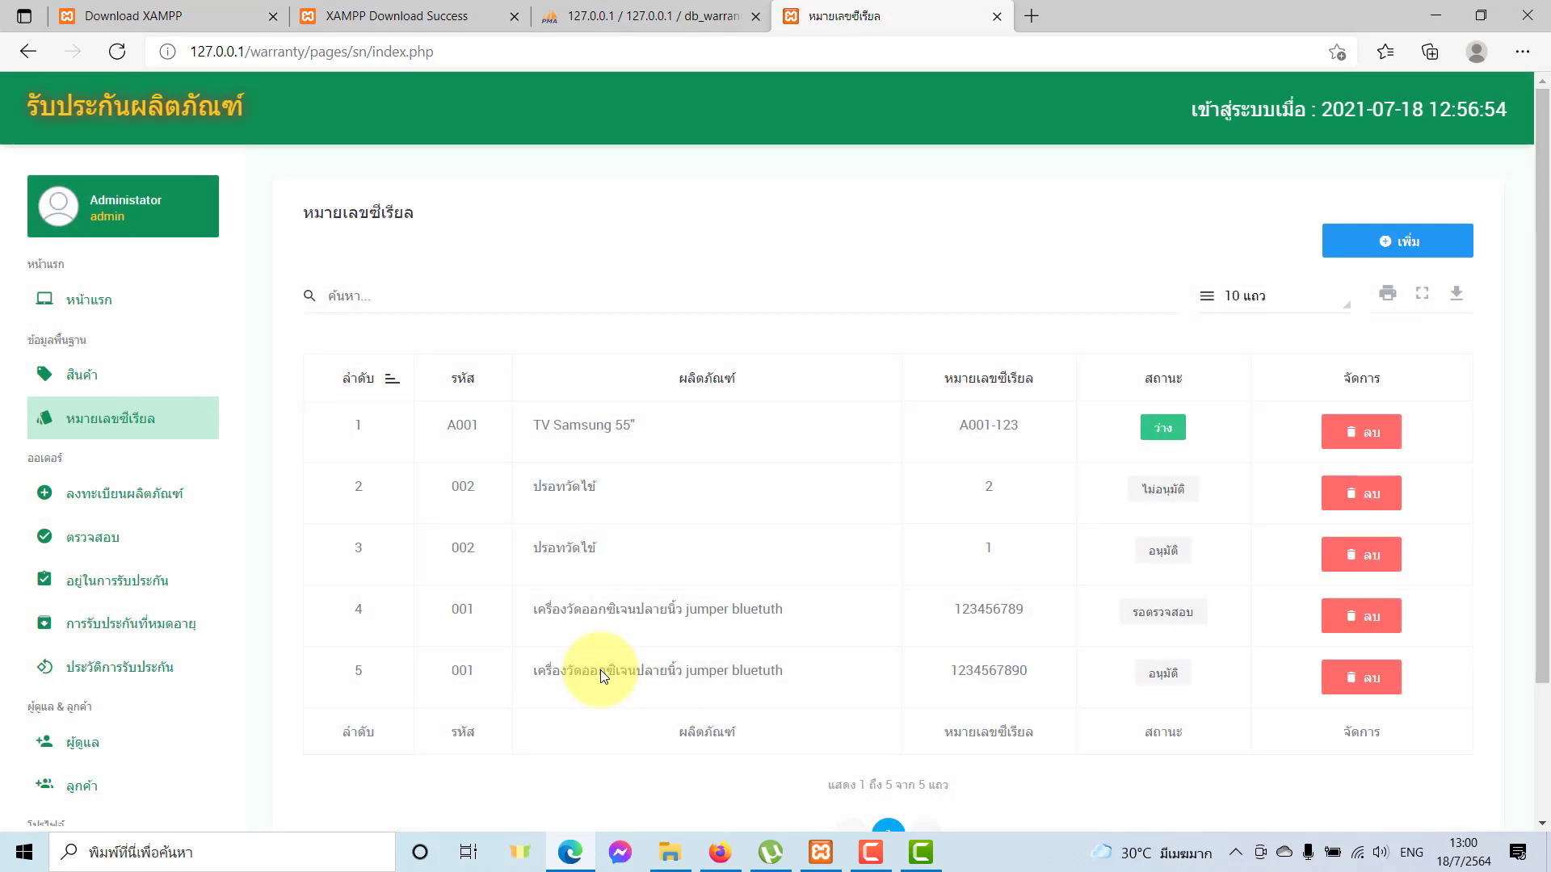
scroll(600, 675, down, 2)
Highlight the new serial A001-123 and its ว่าง (available) status in the list.
double_click(991, 255)
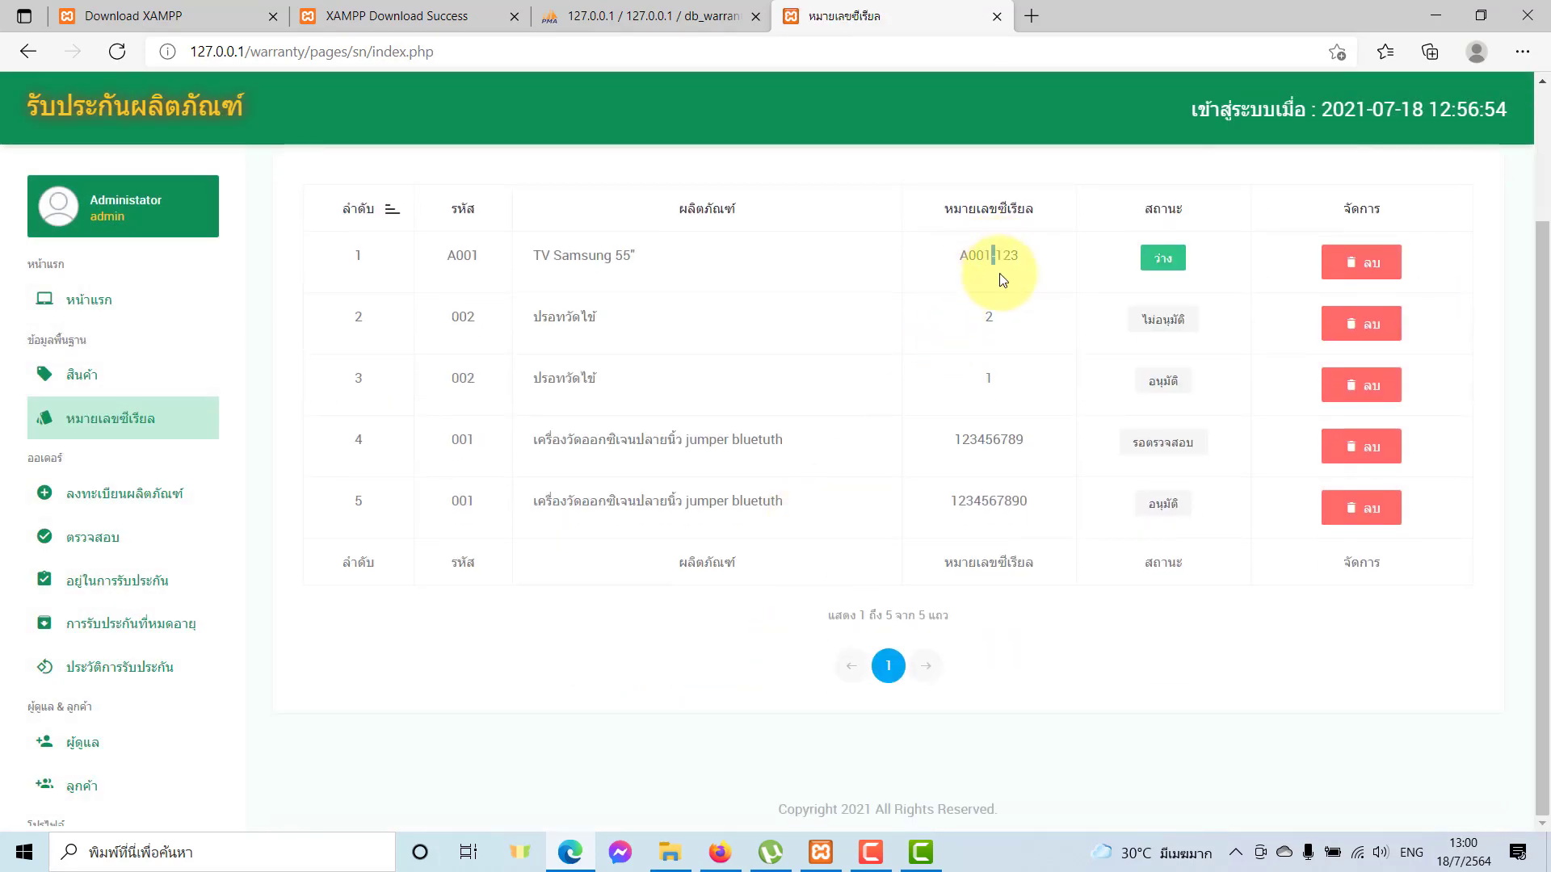
drag(951, 257, 1039, 253)
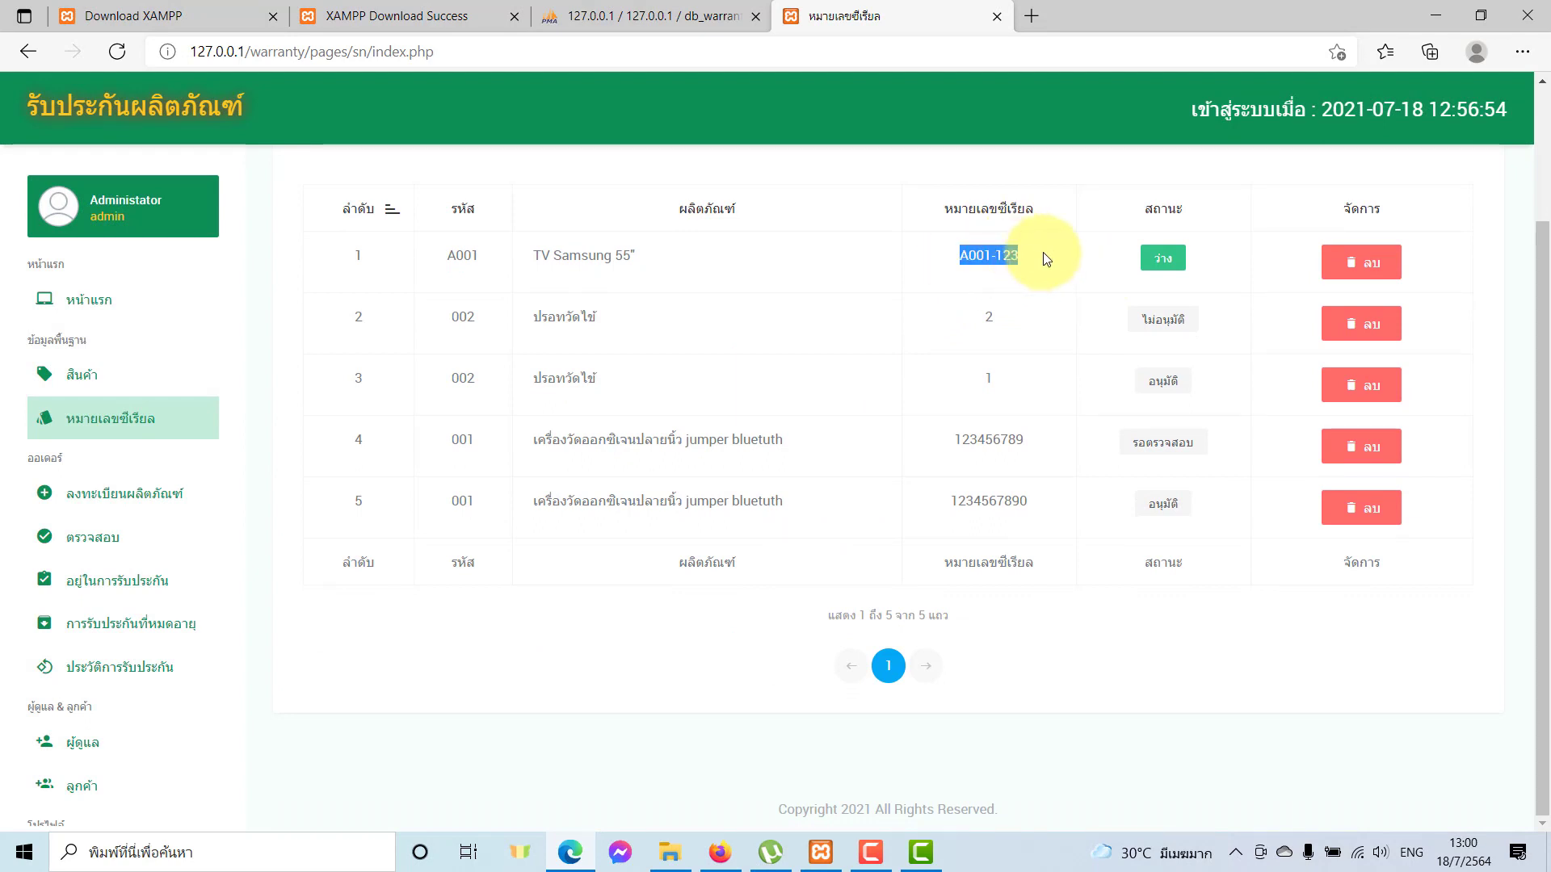
click(1007, 284)
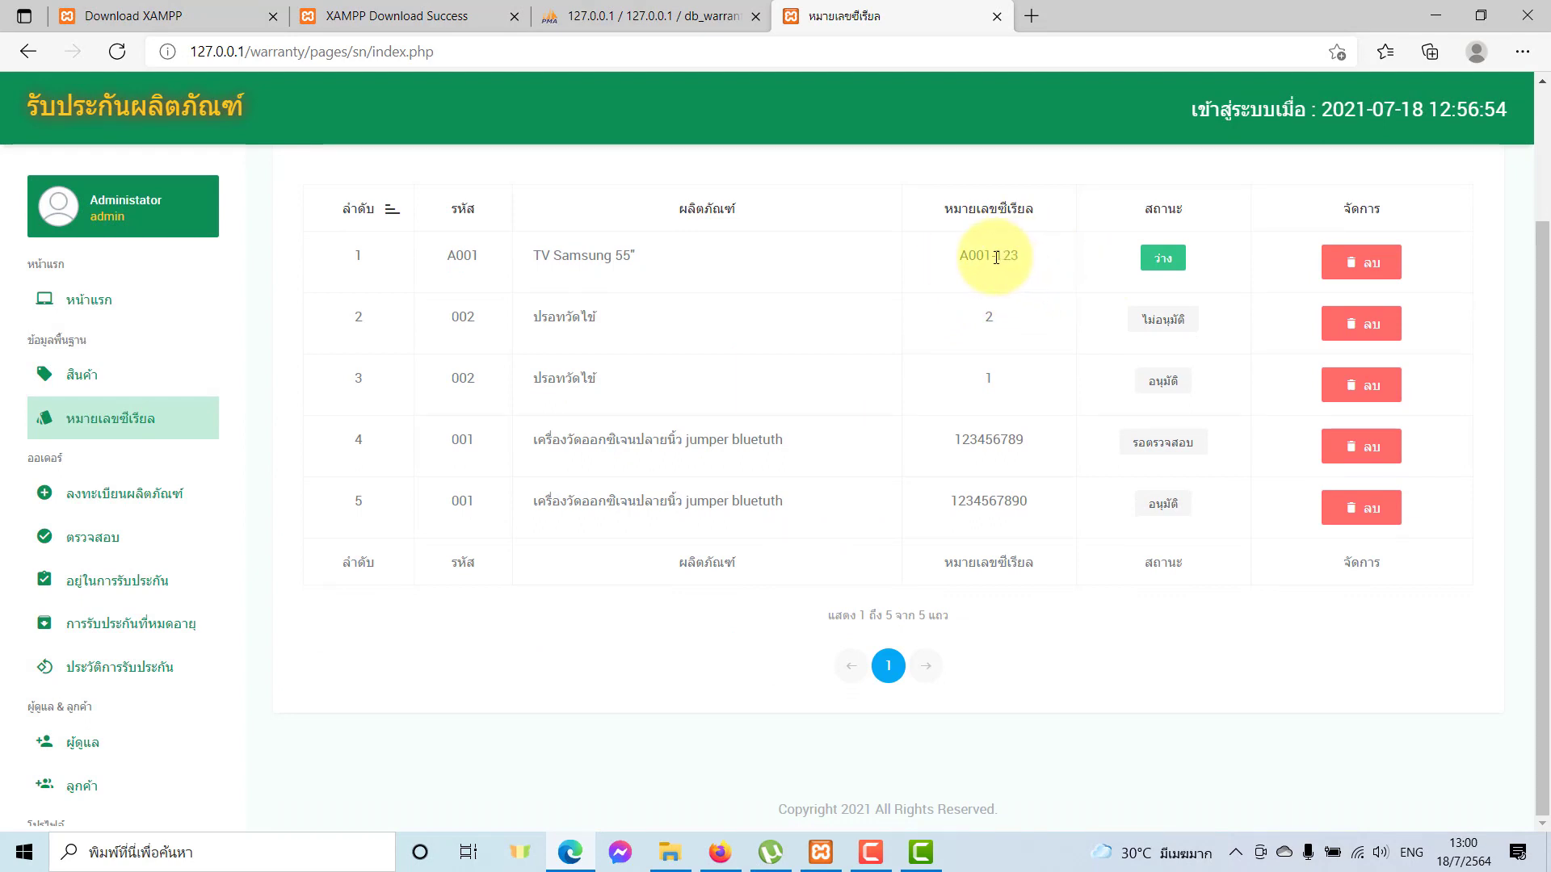
double_click(996, 257)
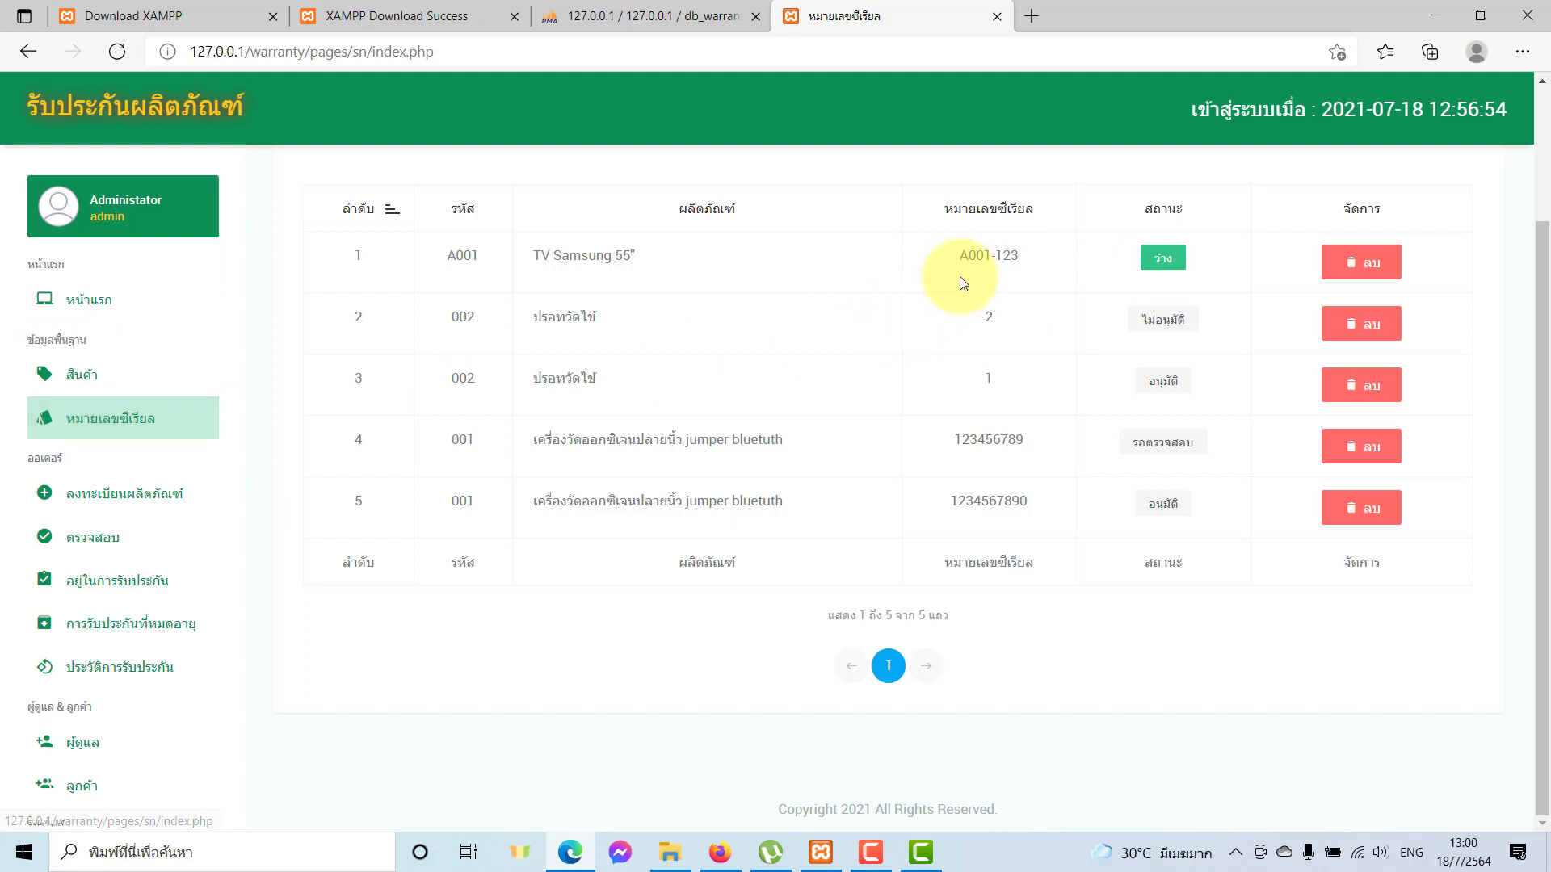
drag(959, 257, 1041, 274)
click(1041, 274)
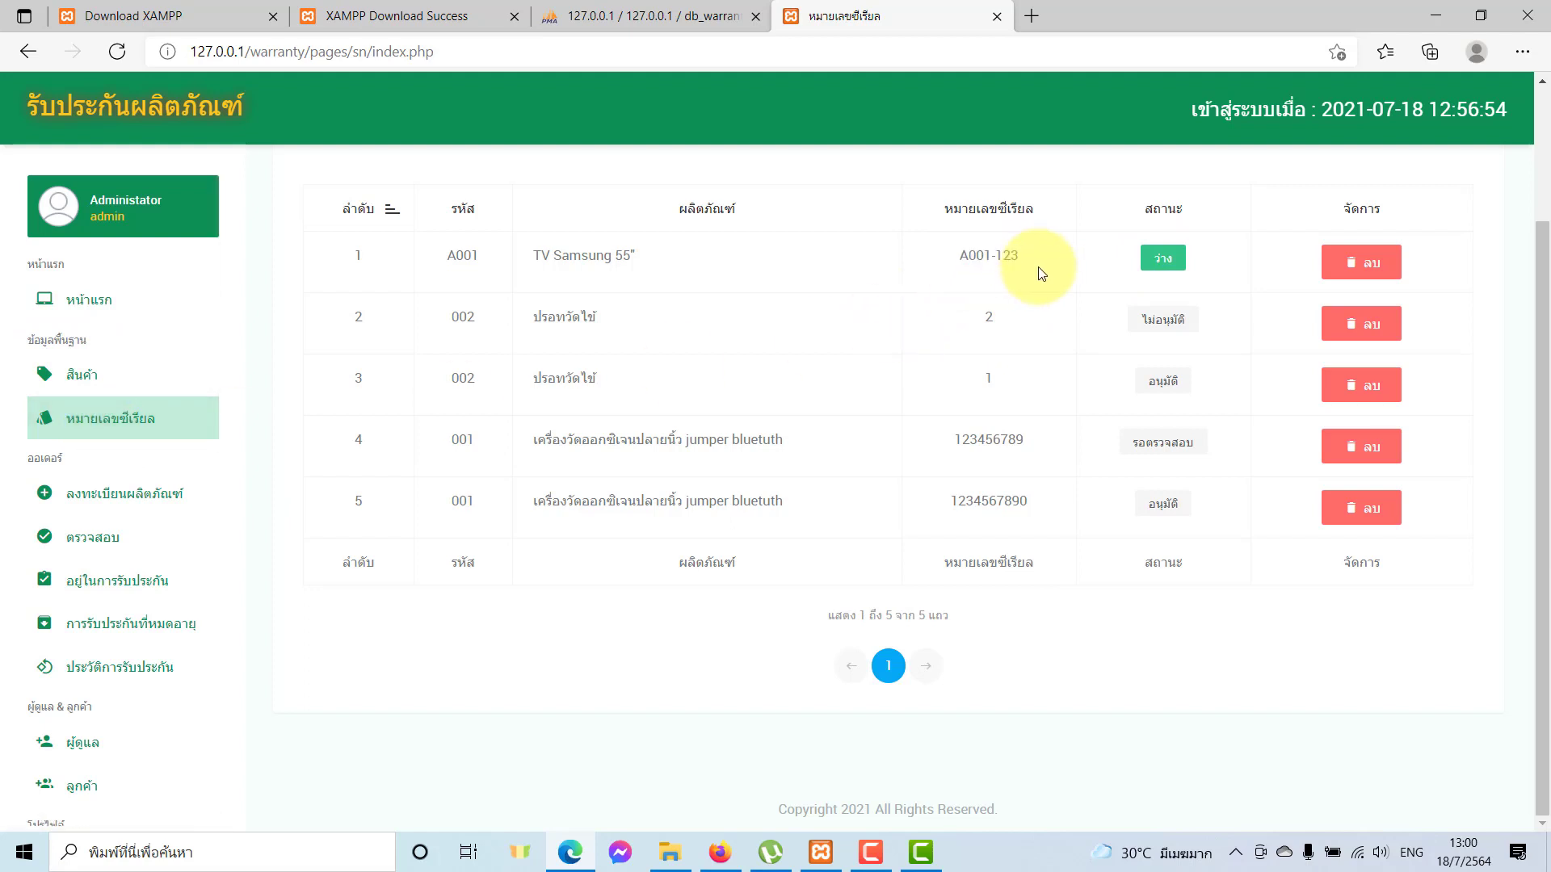
scroll(1022, 591, up, 2)
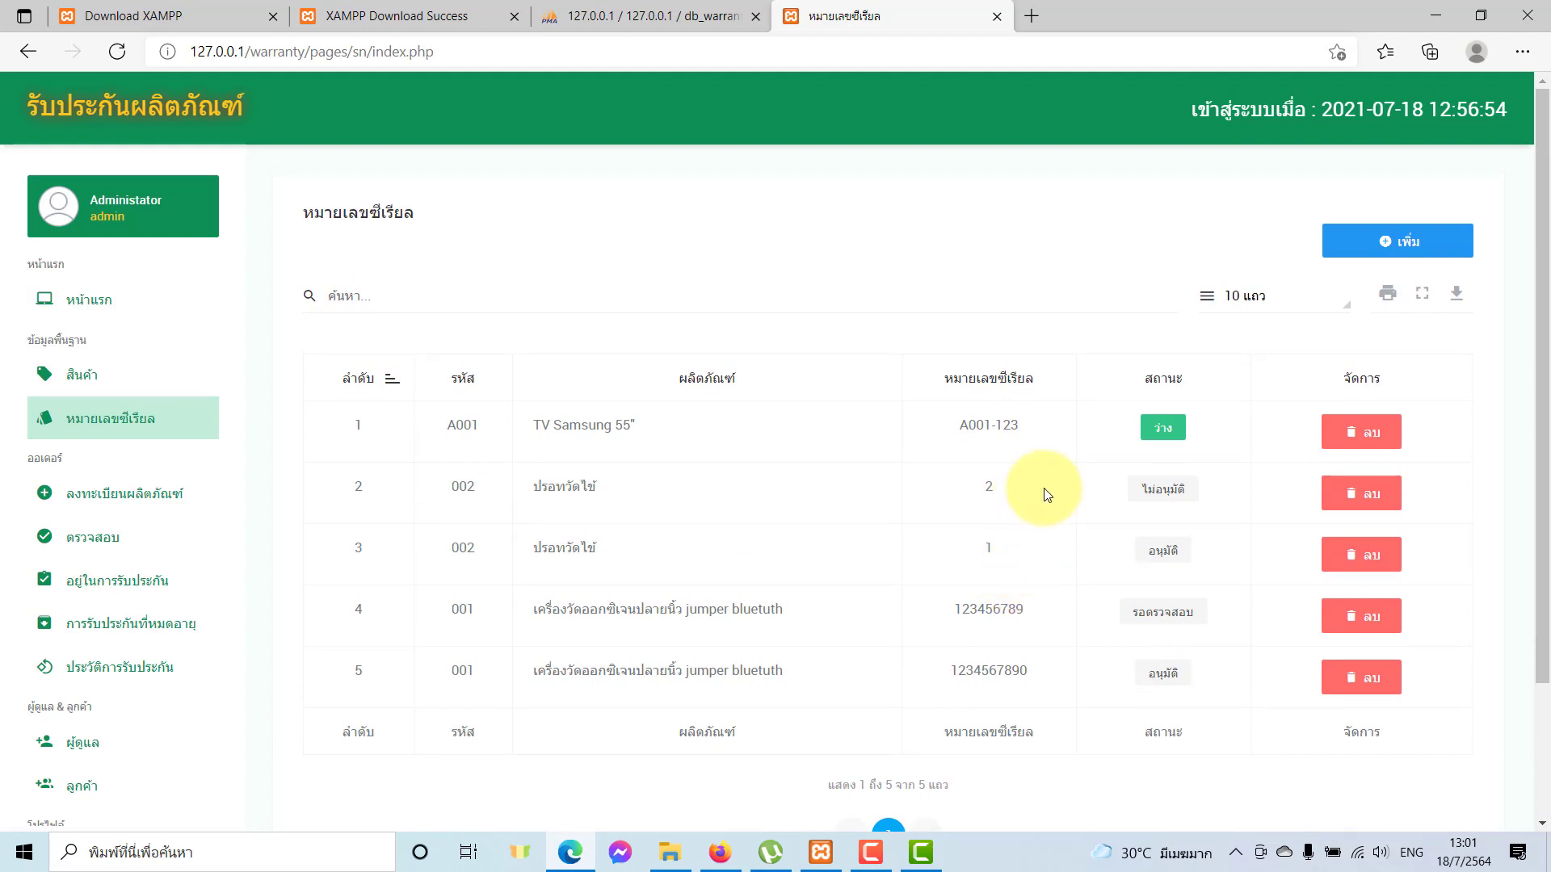
double_click(1148, 428)
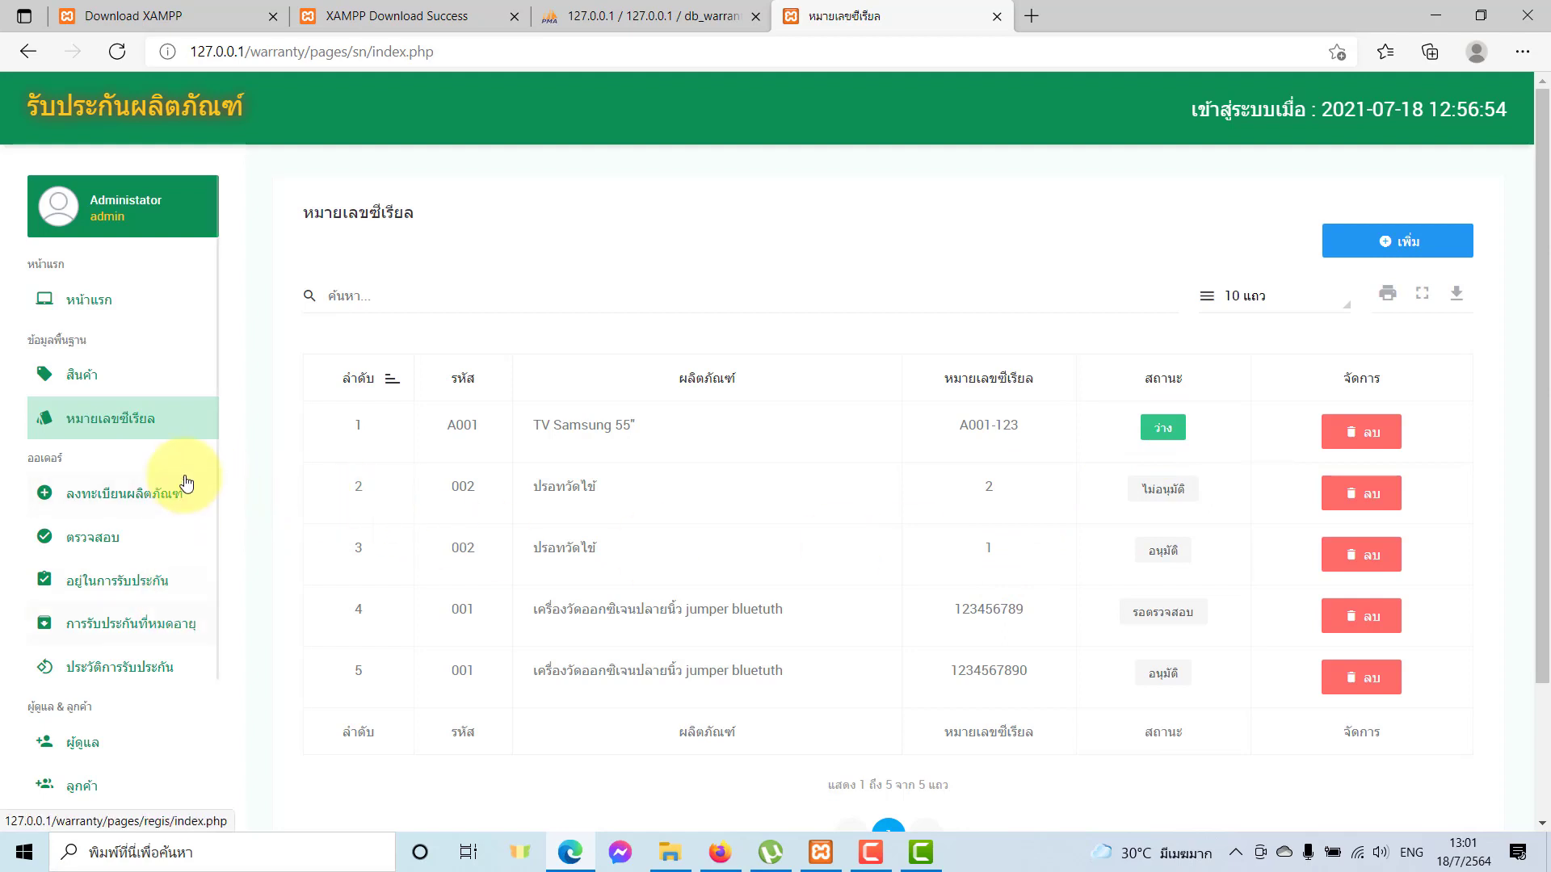
Start a new registration with product A001 TV Samsung 55" and saved serial A001-123.
click(165, 494)
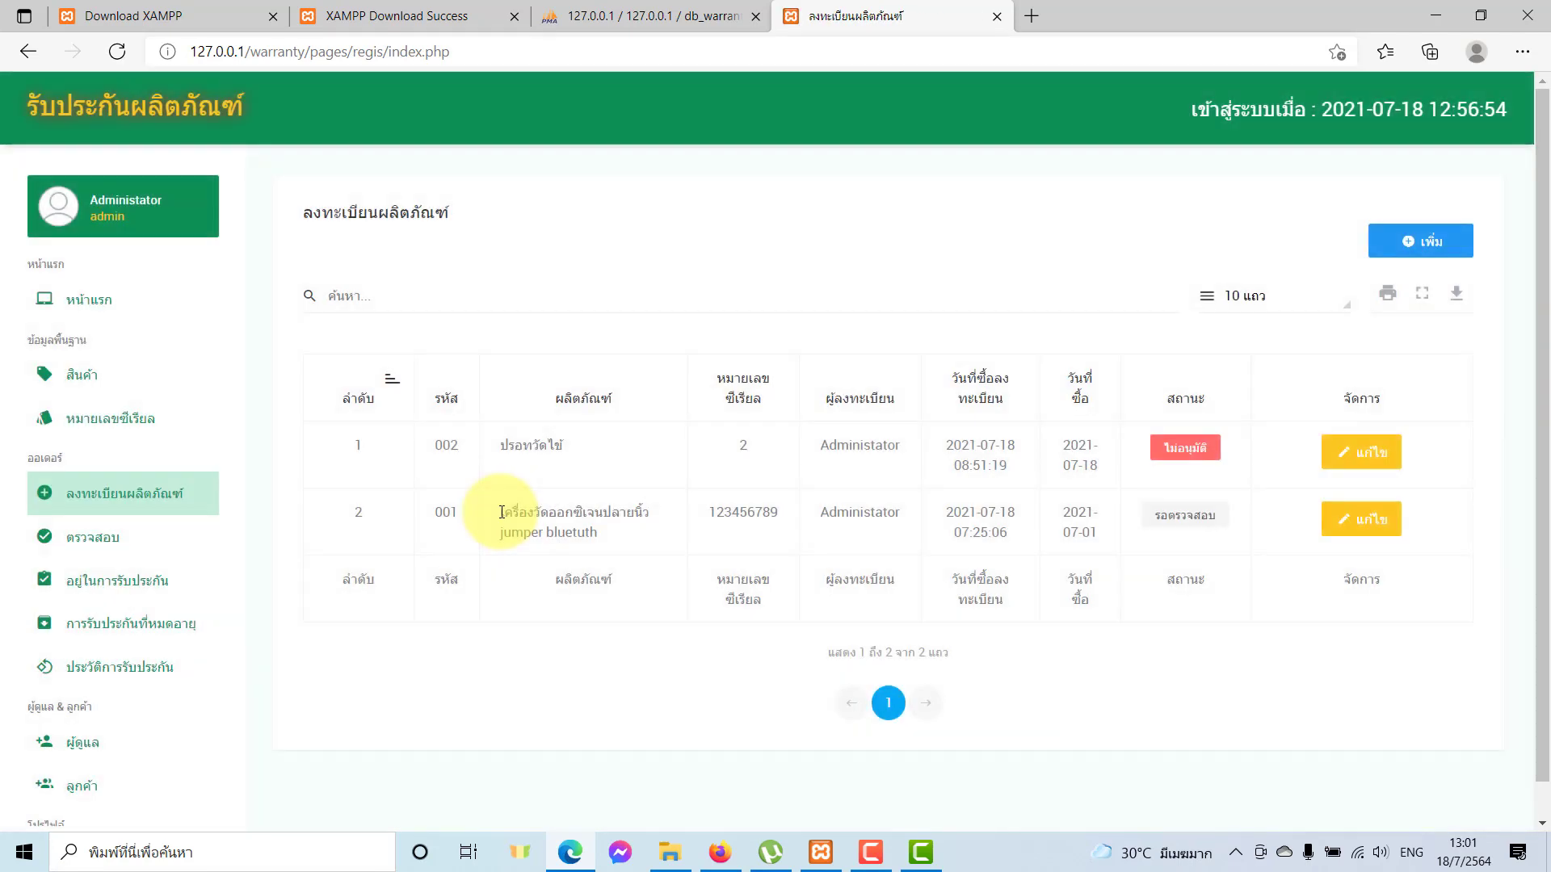
click(1401, 263)
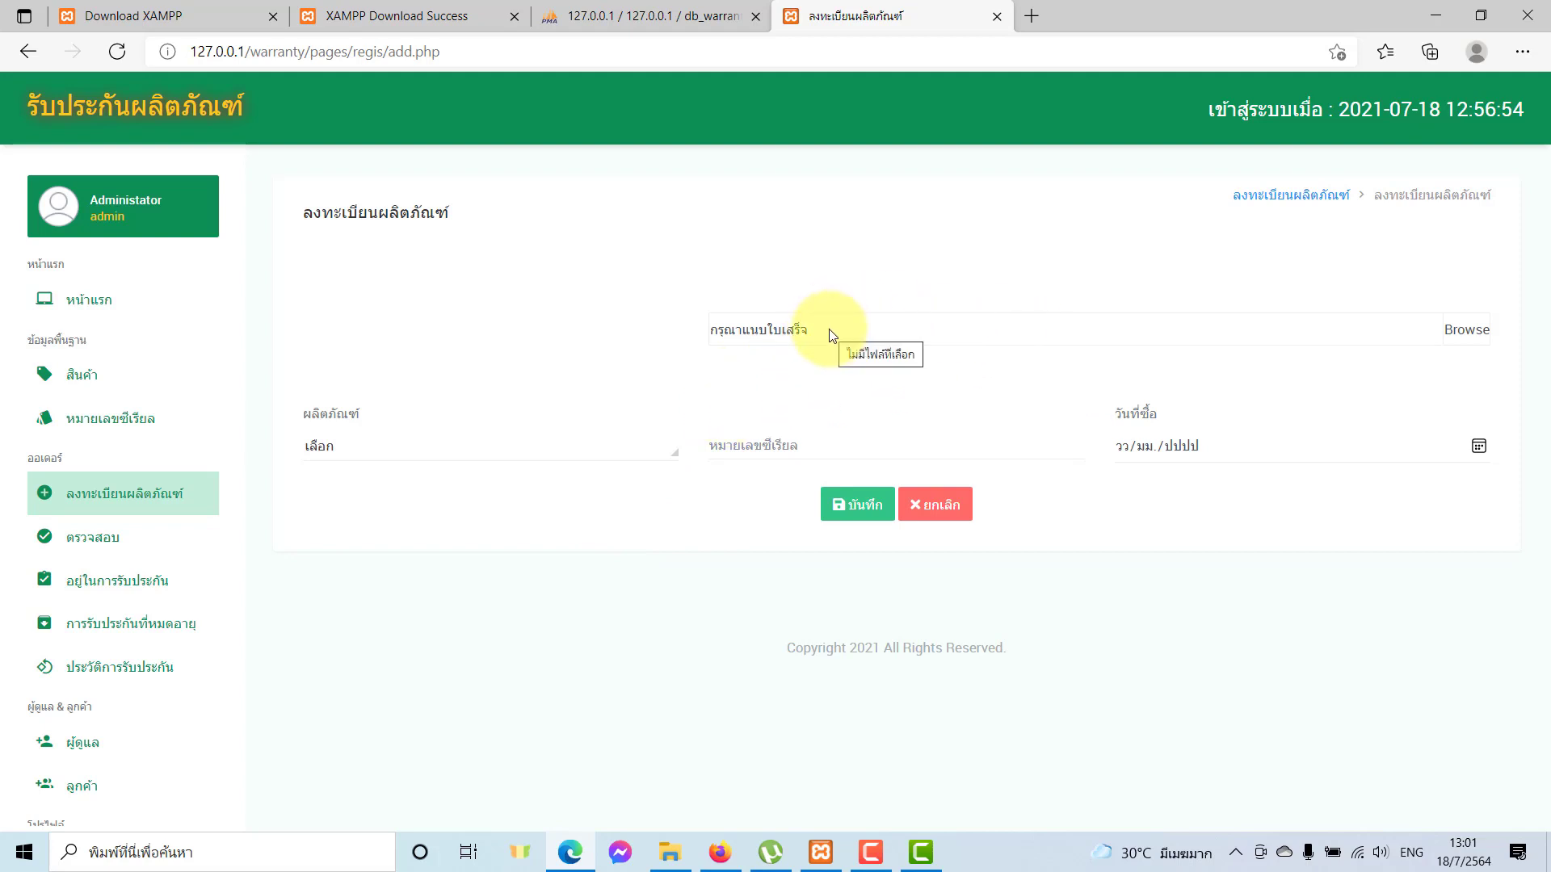
click(533, 454)
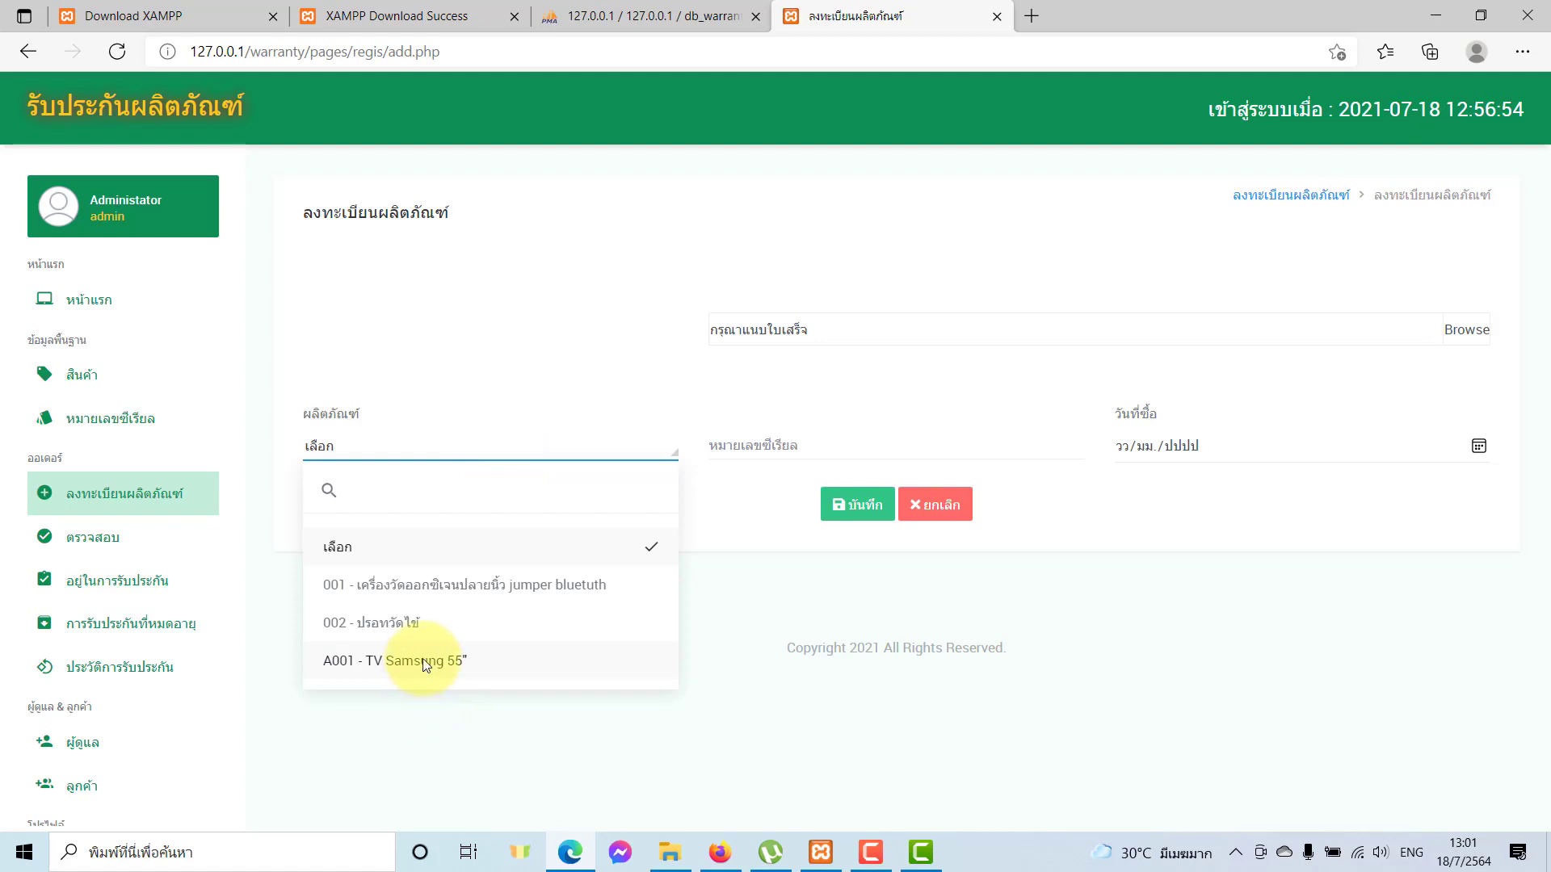
click(423, 661)
click(756, 445)
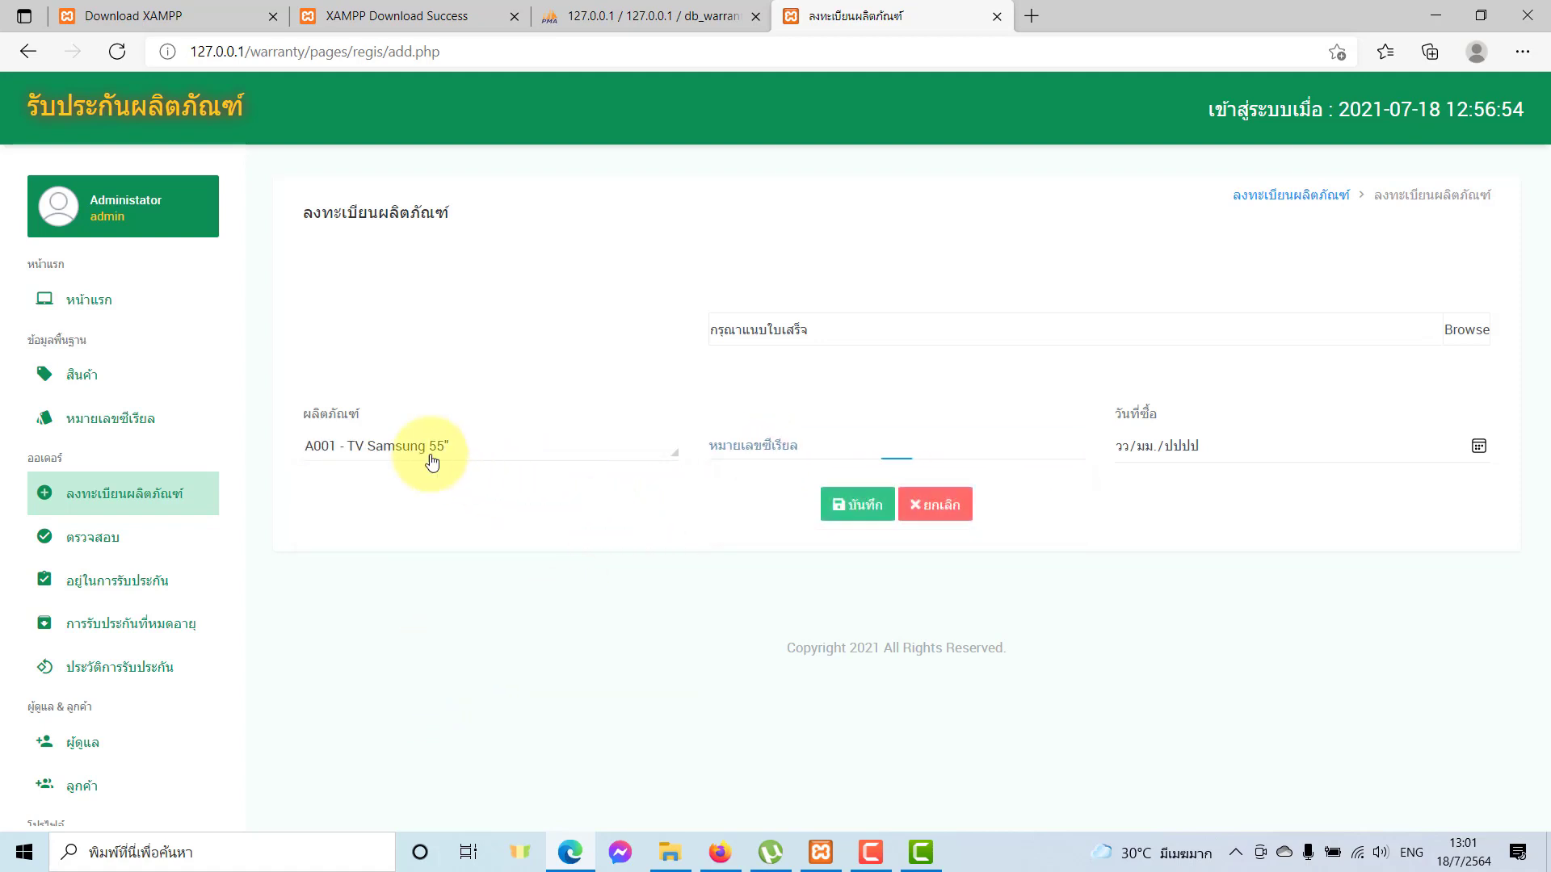
click(380, 450)
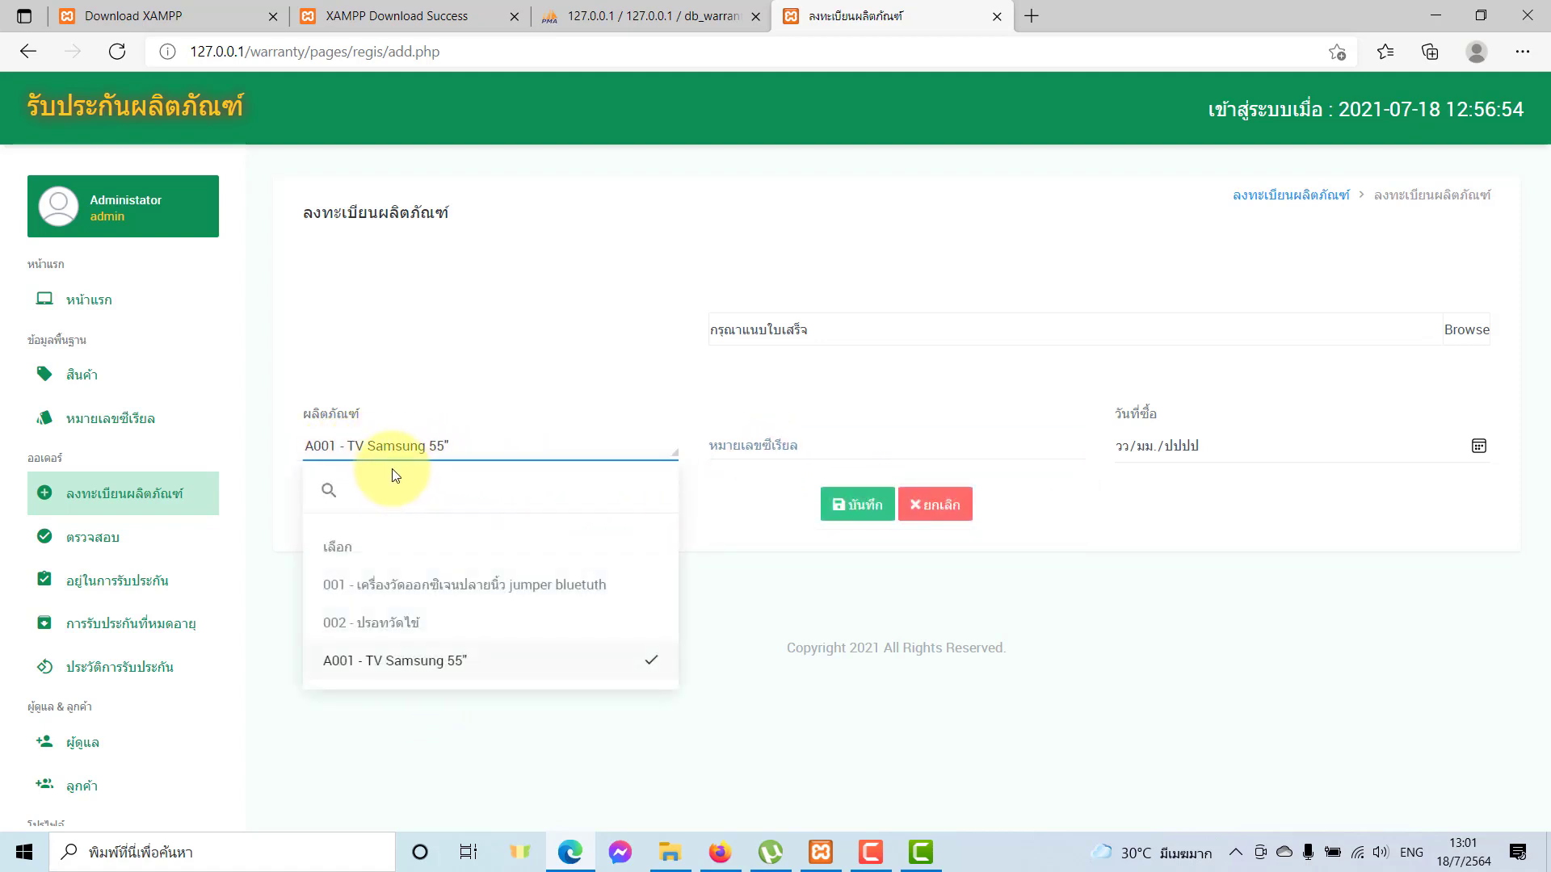
click(801, 444)
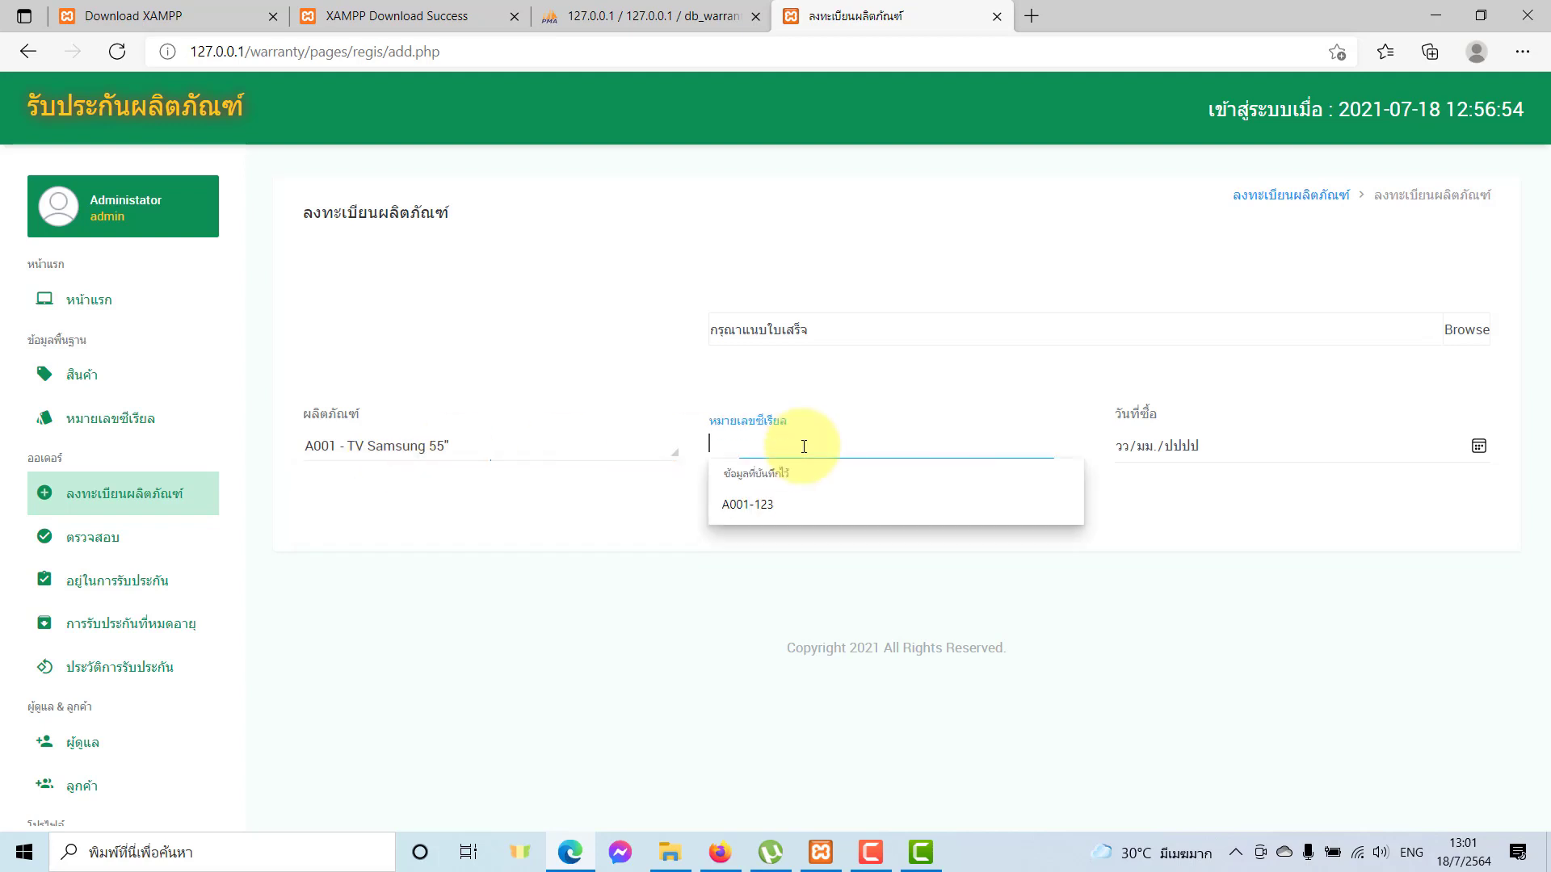
click(783, 509)
Set the purchase date to 18/07/2021 and save the registration.
click(1179, 445)
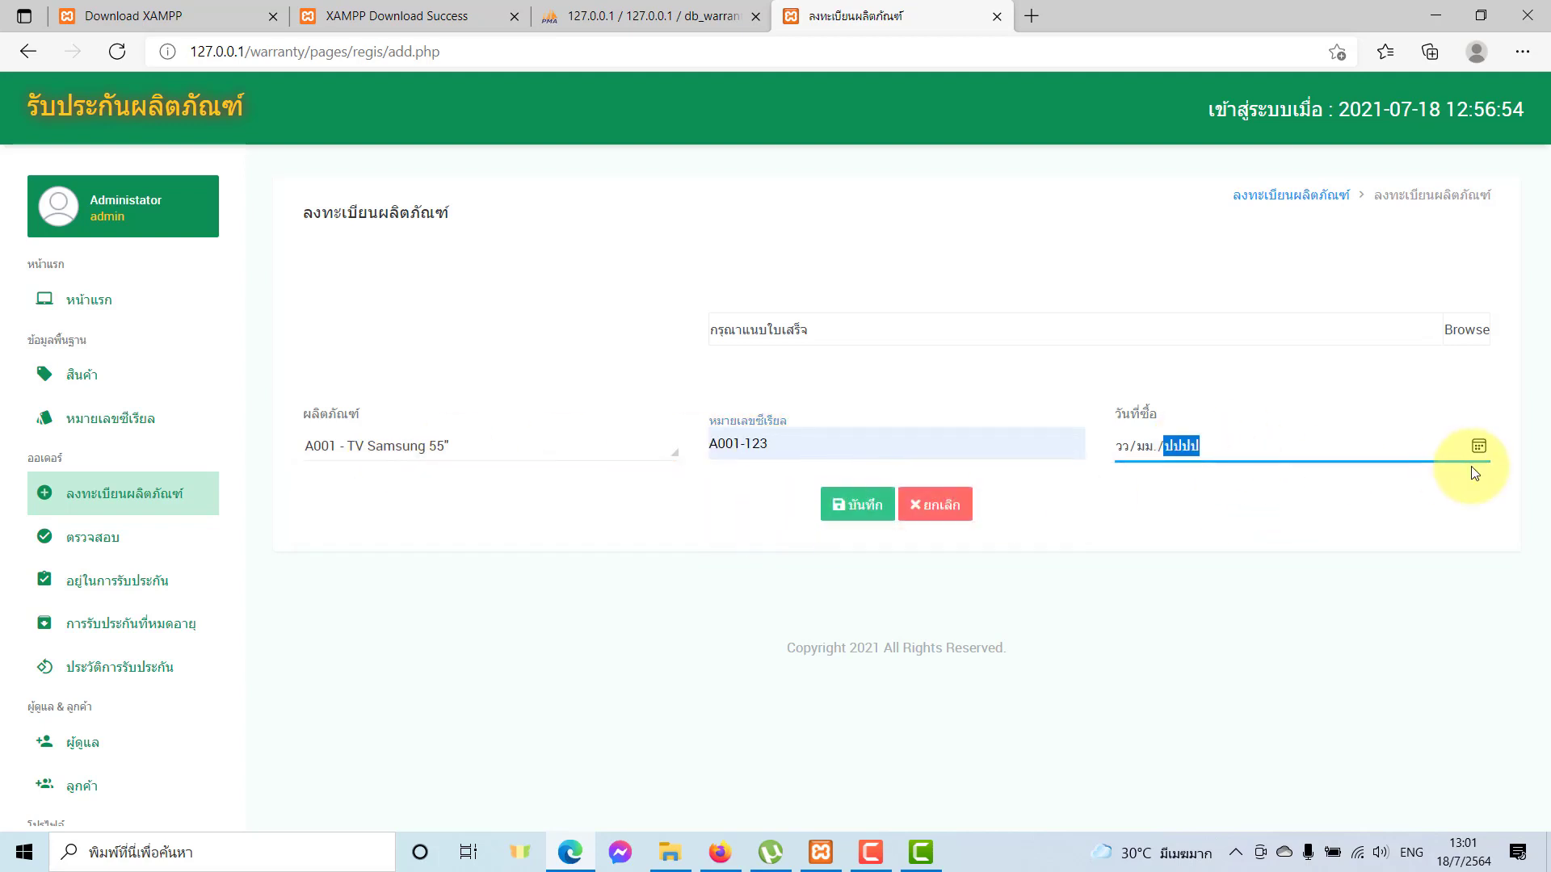
click(1478, 445)
click(1318, 609)
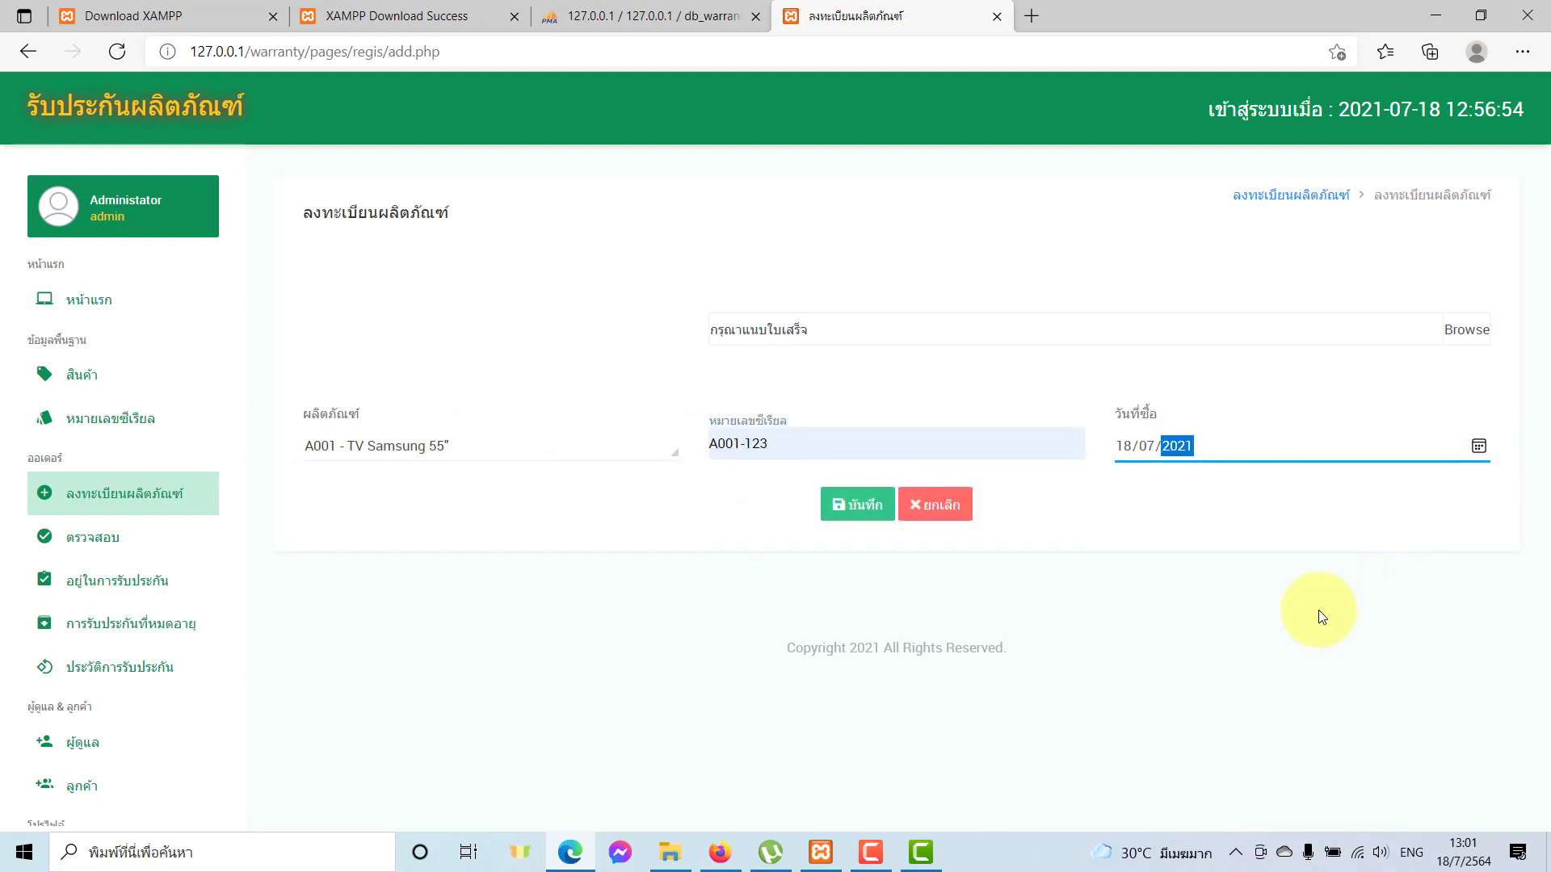
click(860, 505)
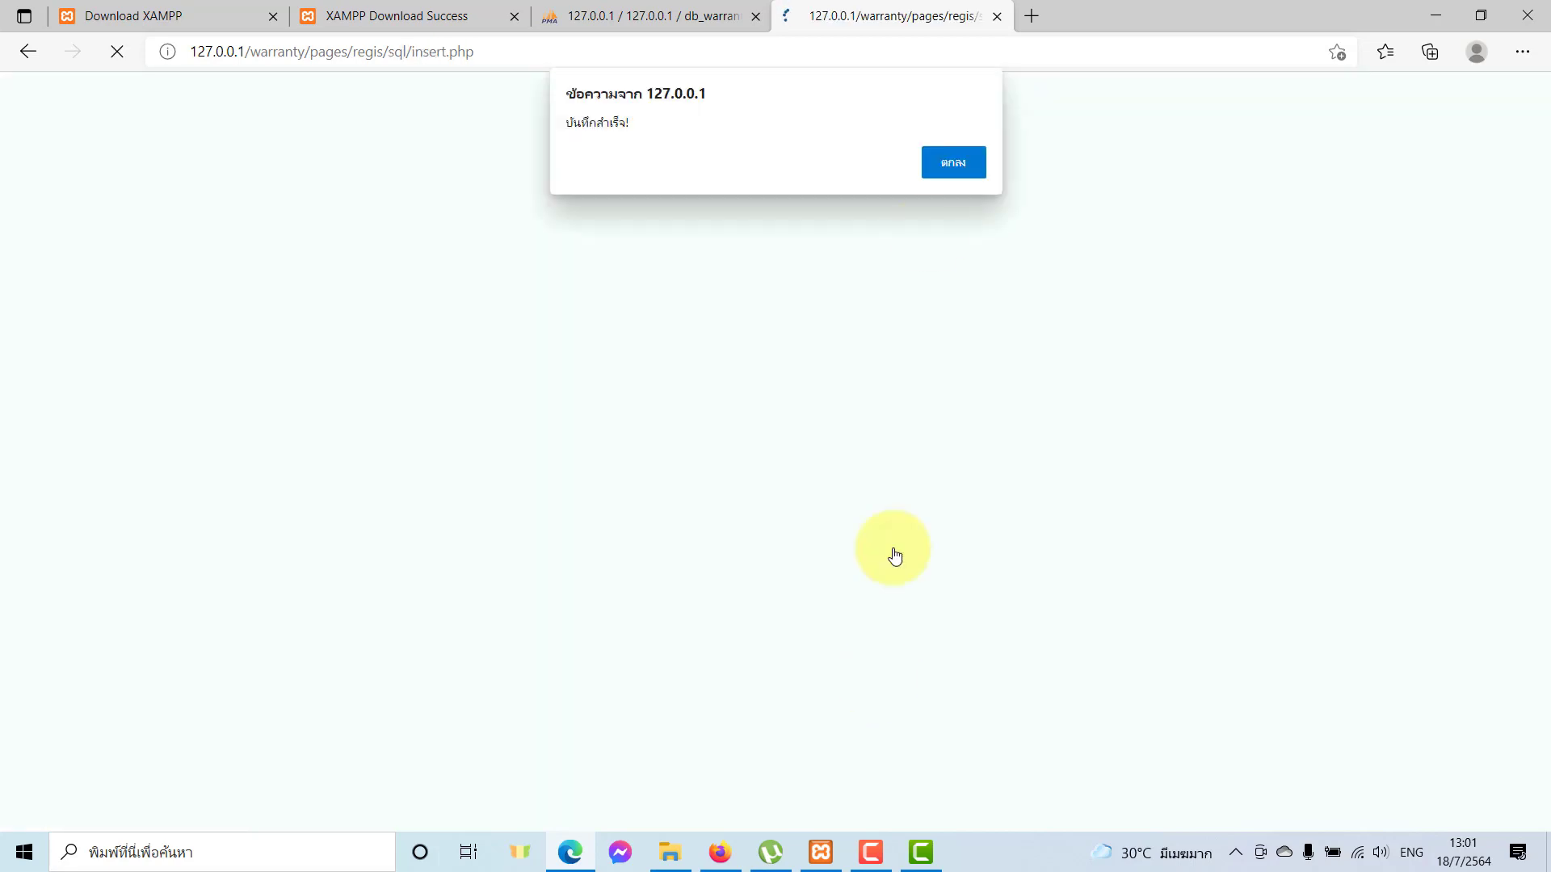
click(952, 169)
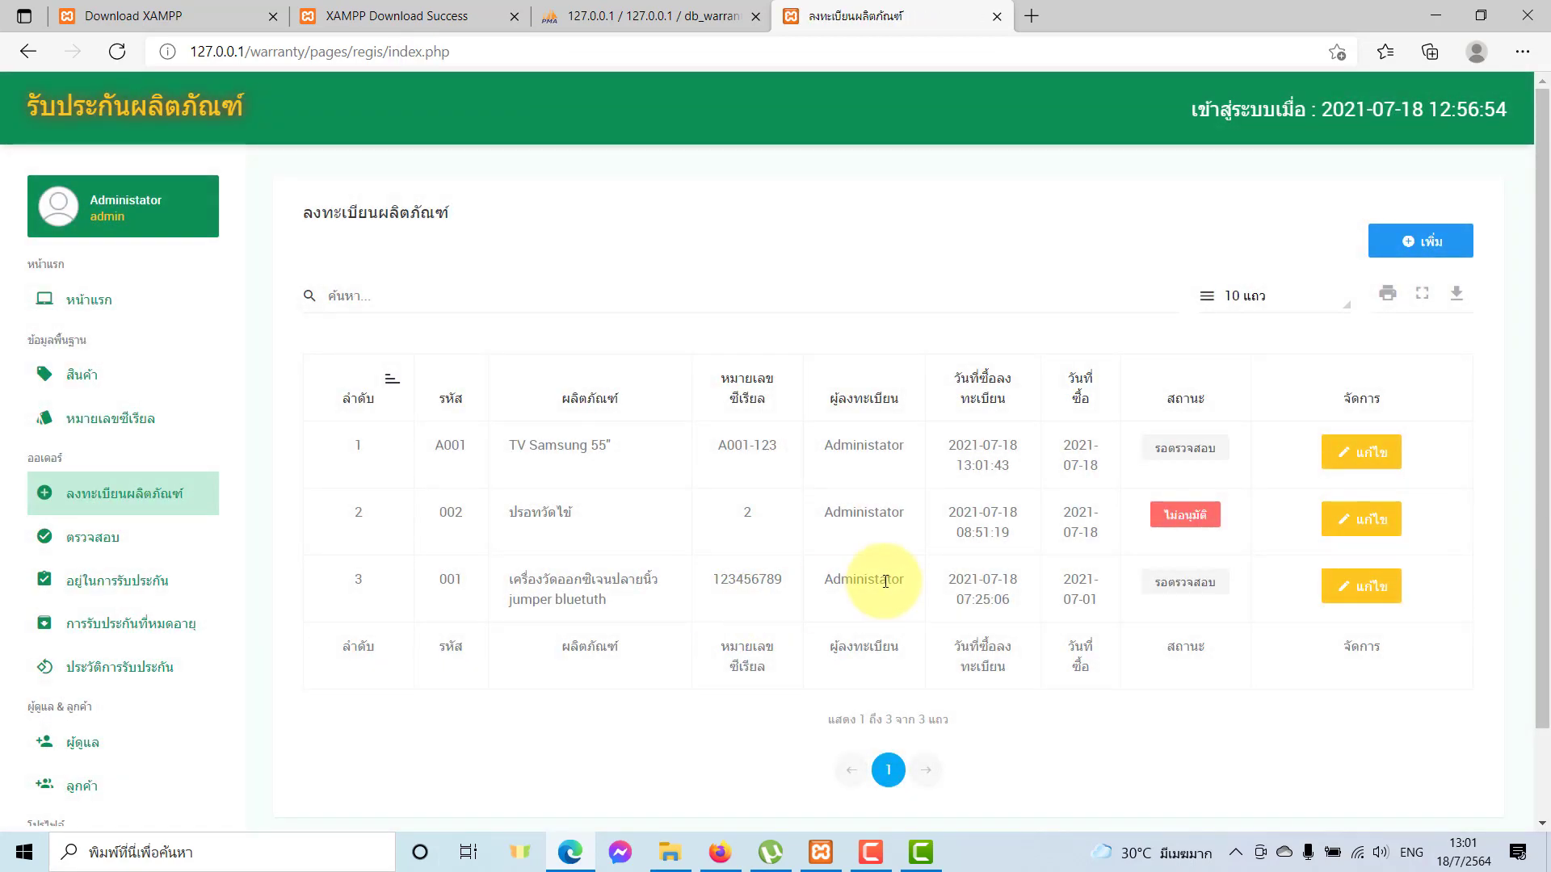
Highlight the new row's serial, registrant and pending status.
double_click(737, 450)
double_click(866, 444)
click(861, 445)
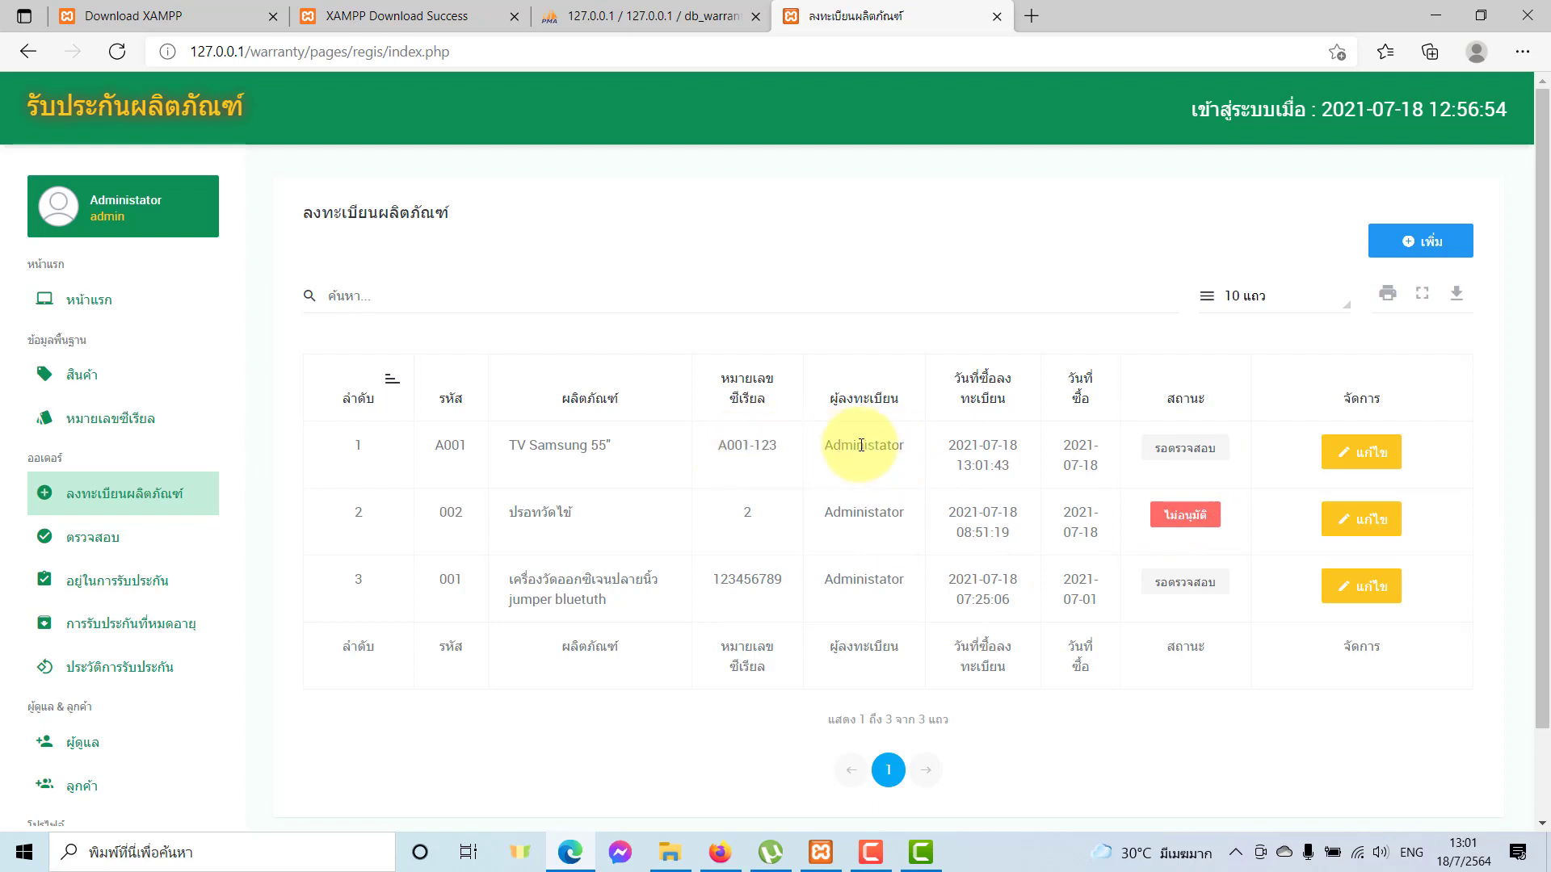
double_click(896, 444)
click(897, 444)
double_click(896, 448)
click(938, 484)
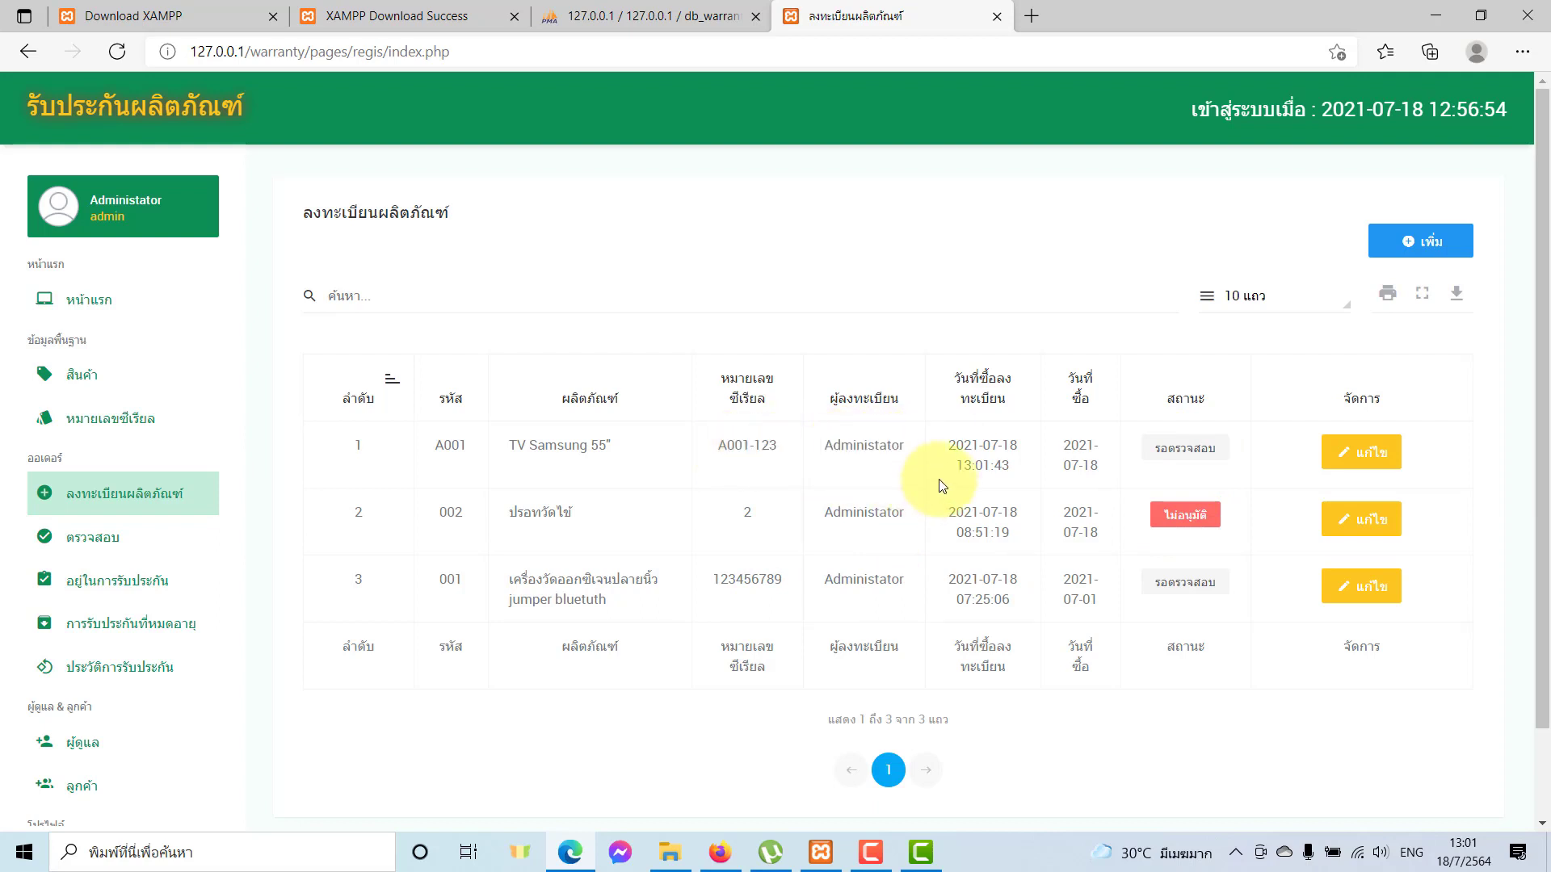
drag(1160, 448, 1201, 449)
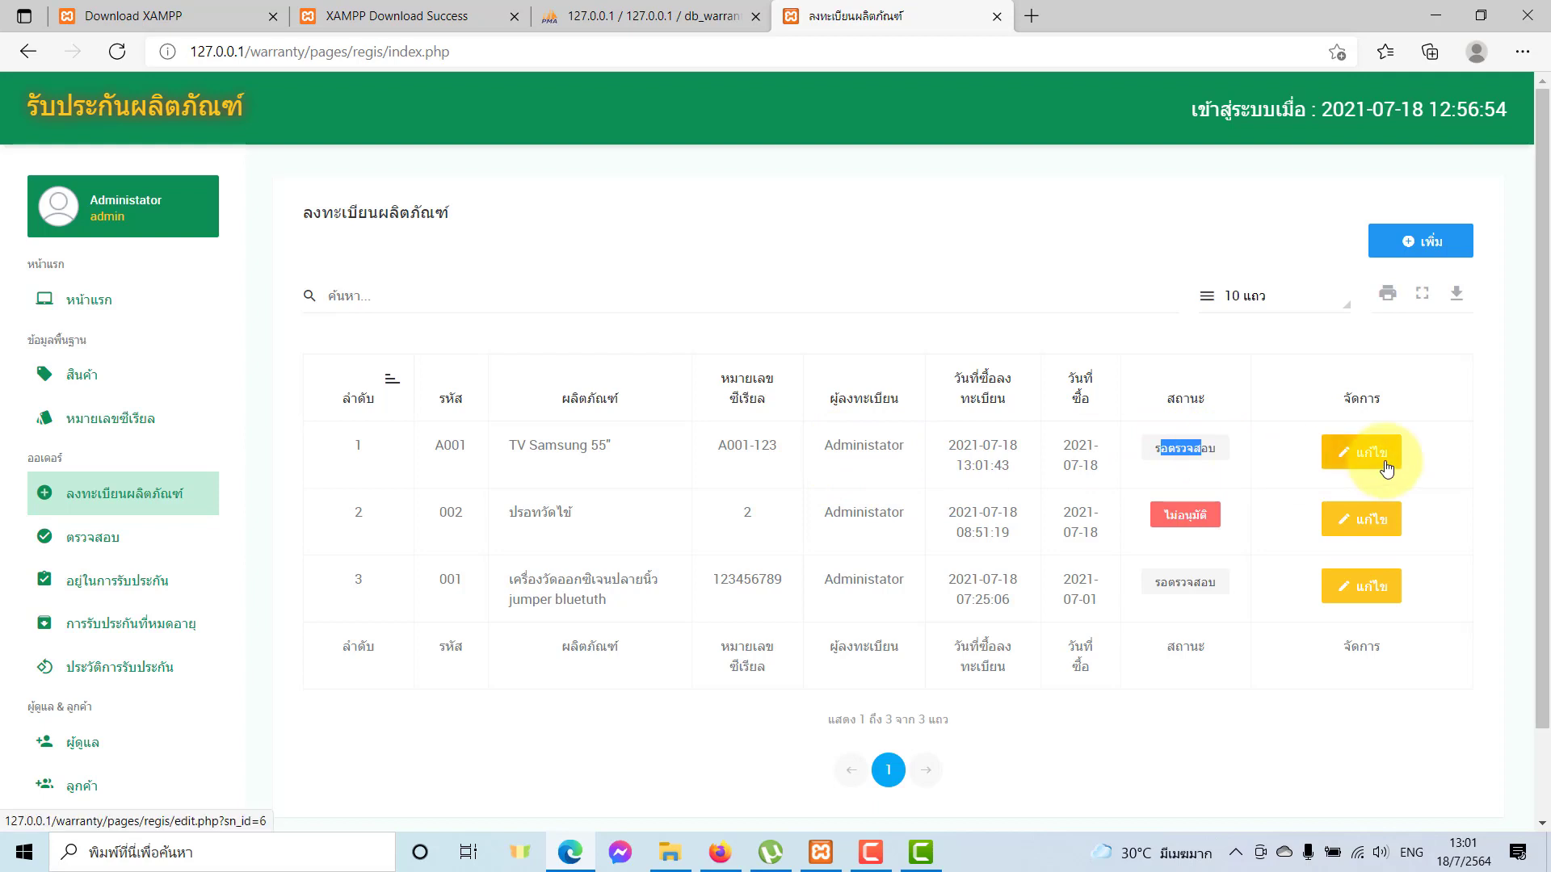
Open the TV registration's edit form, leave it unchanged, and go to the review list.
click(1386, 468)
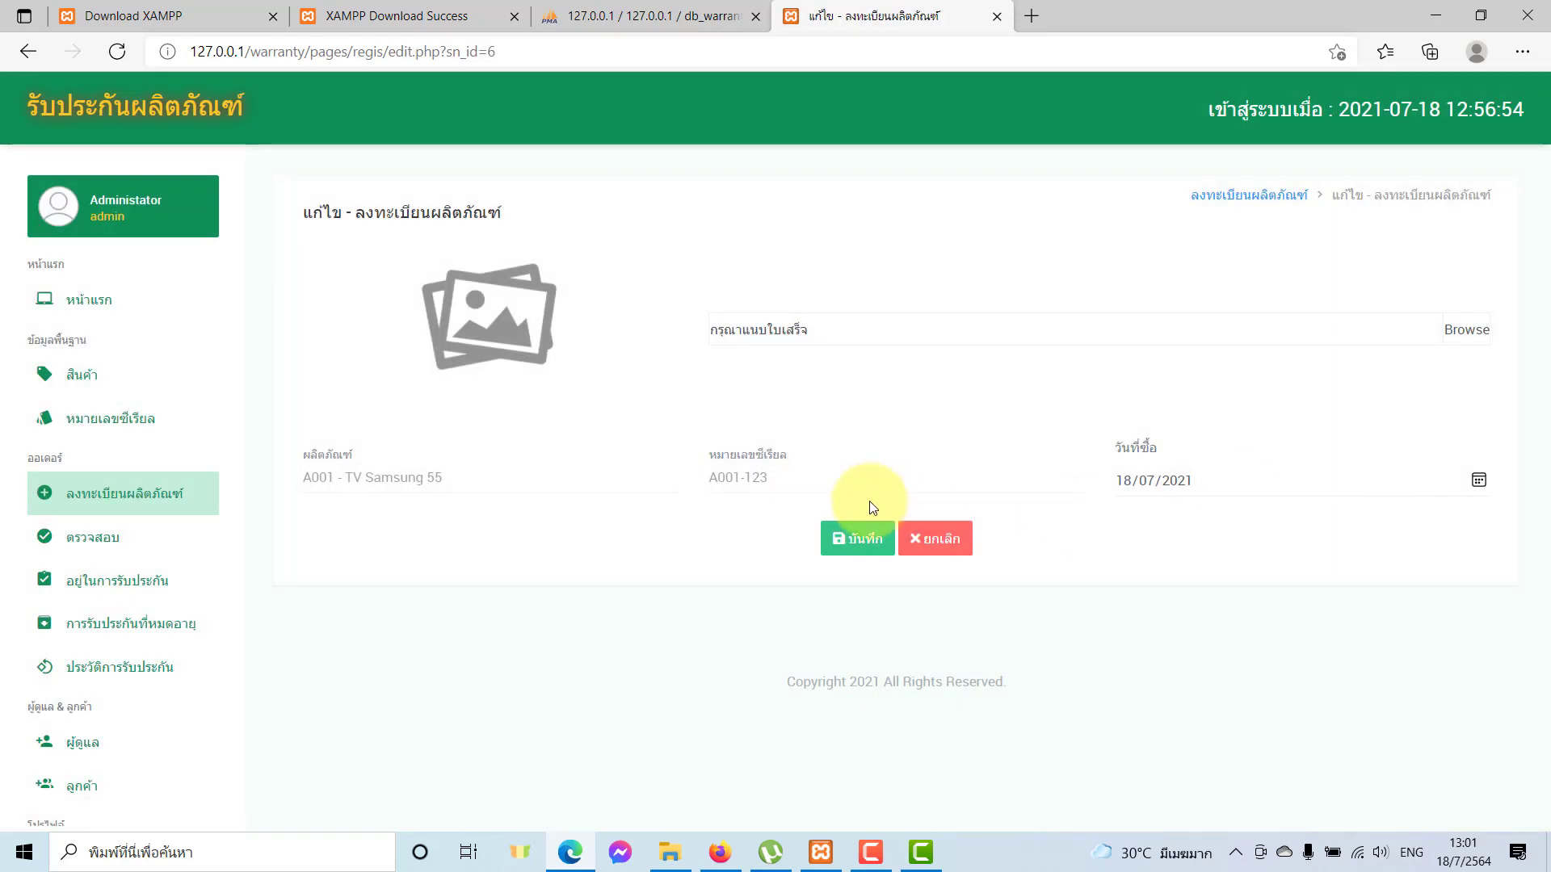
click(1127, 482)
click(950, 541)
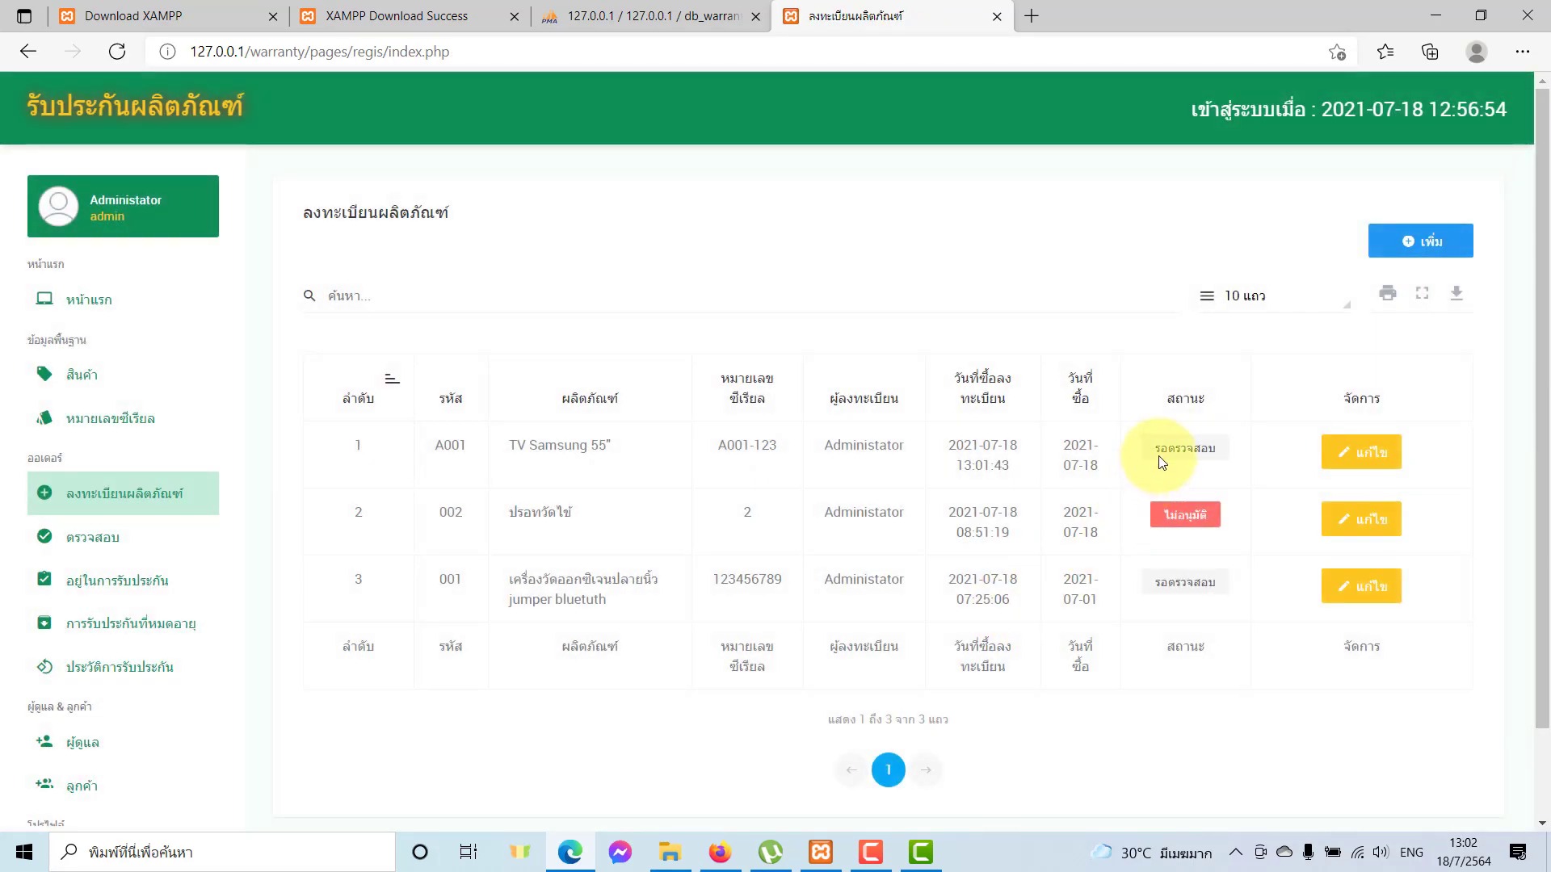
click(119, 551)
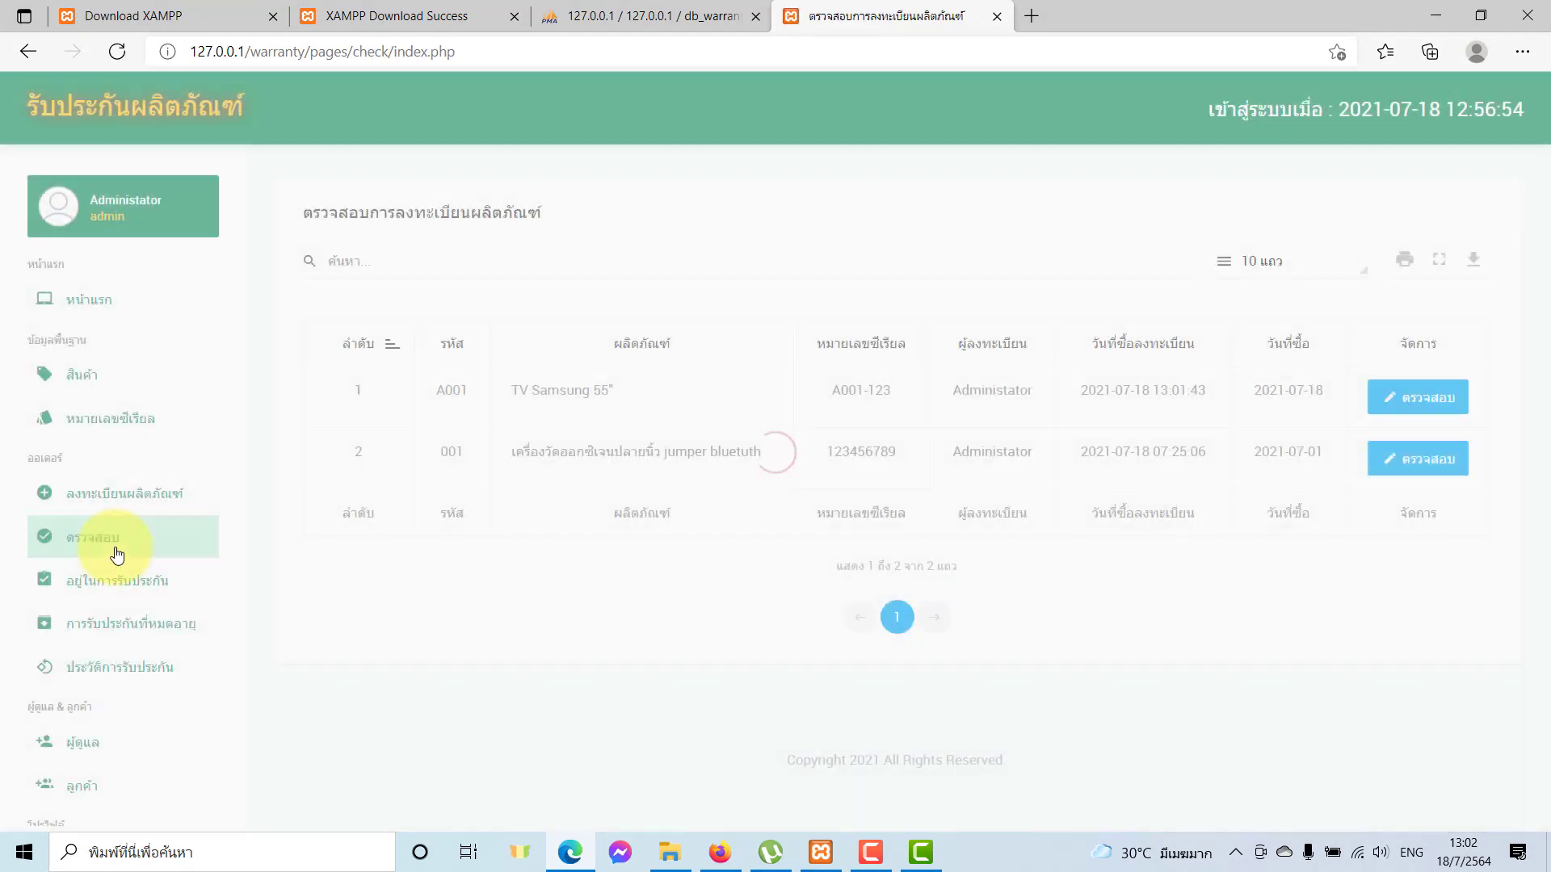
Point out the pending entries and open the TV Samsung 55" registration for review.
drag(565, 452, 665, 449)
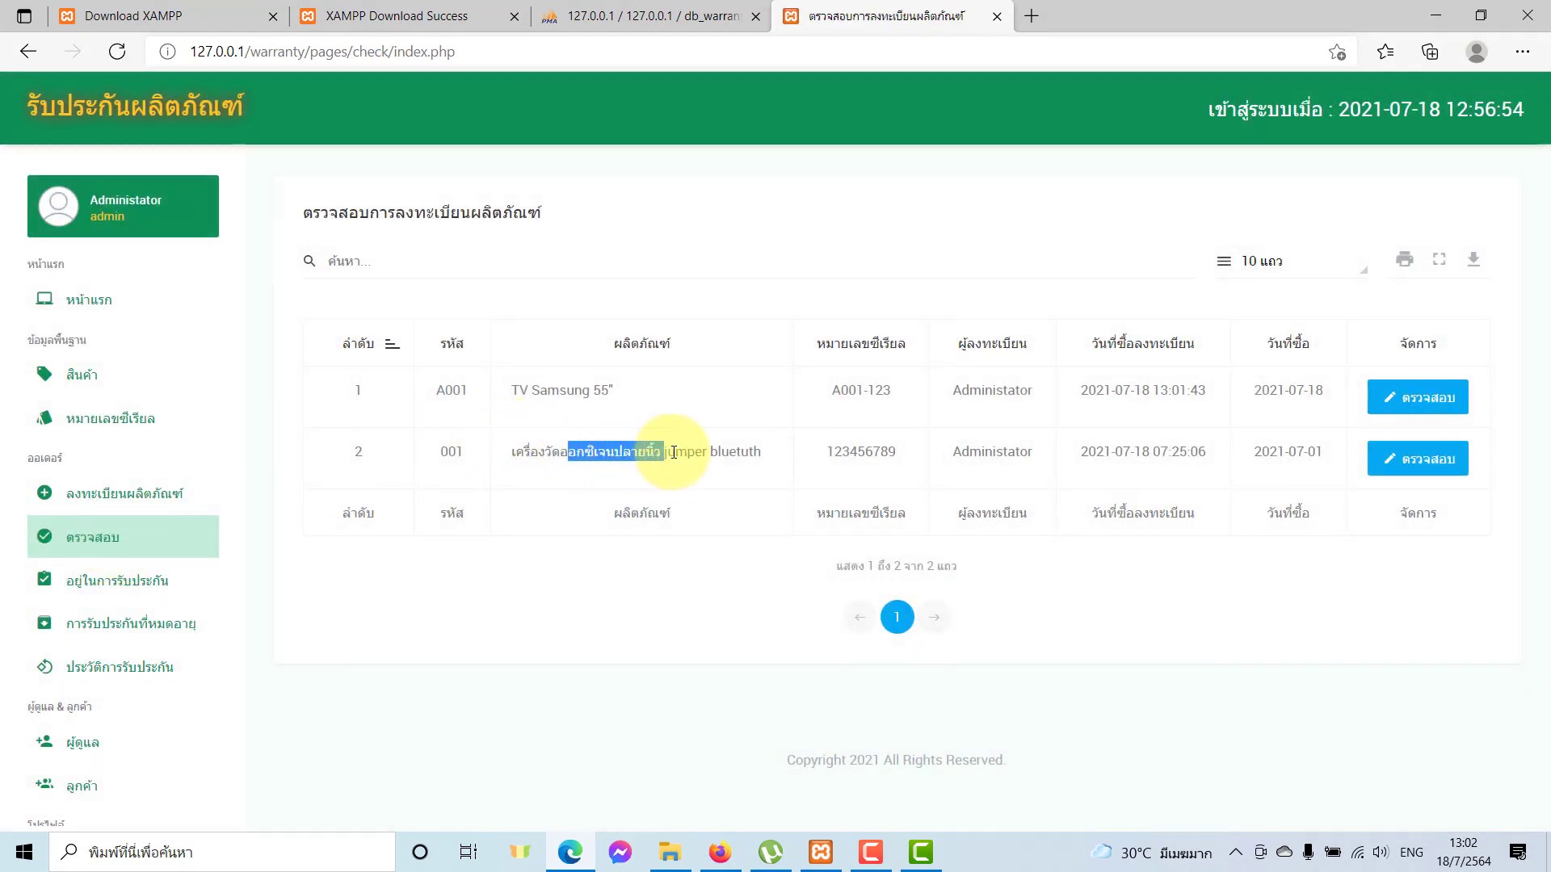
click(604, 424)
drag(514, 391, 618, 393)
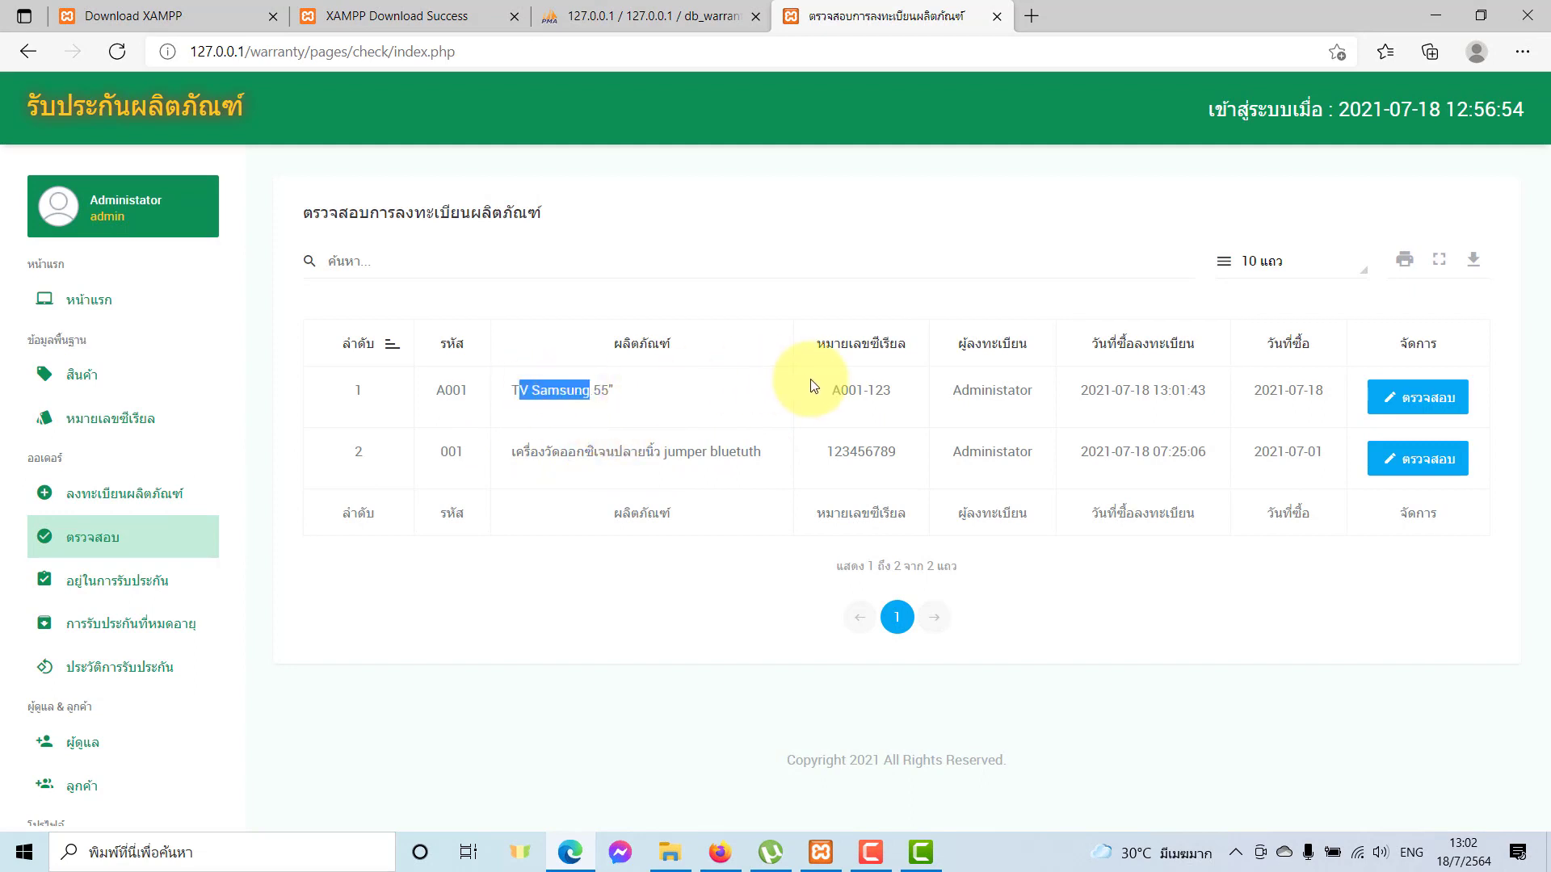
drag(816, 390, 901, 393)
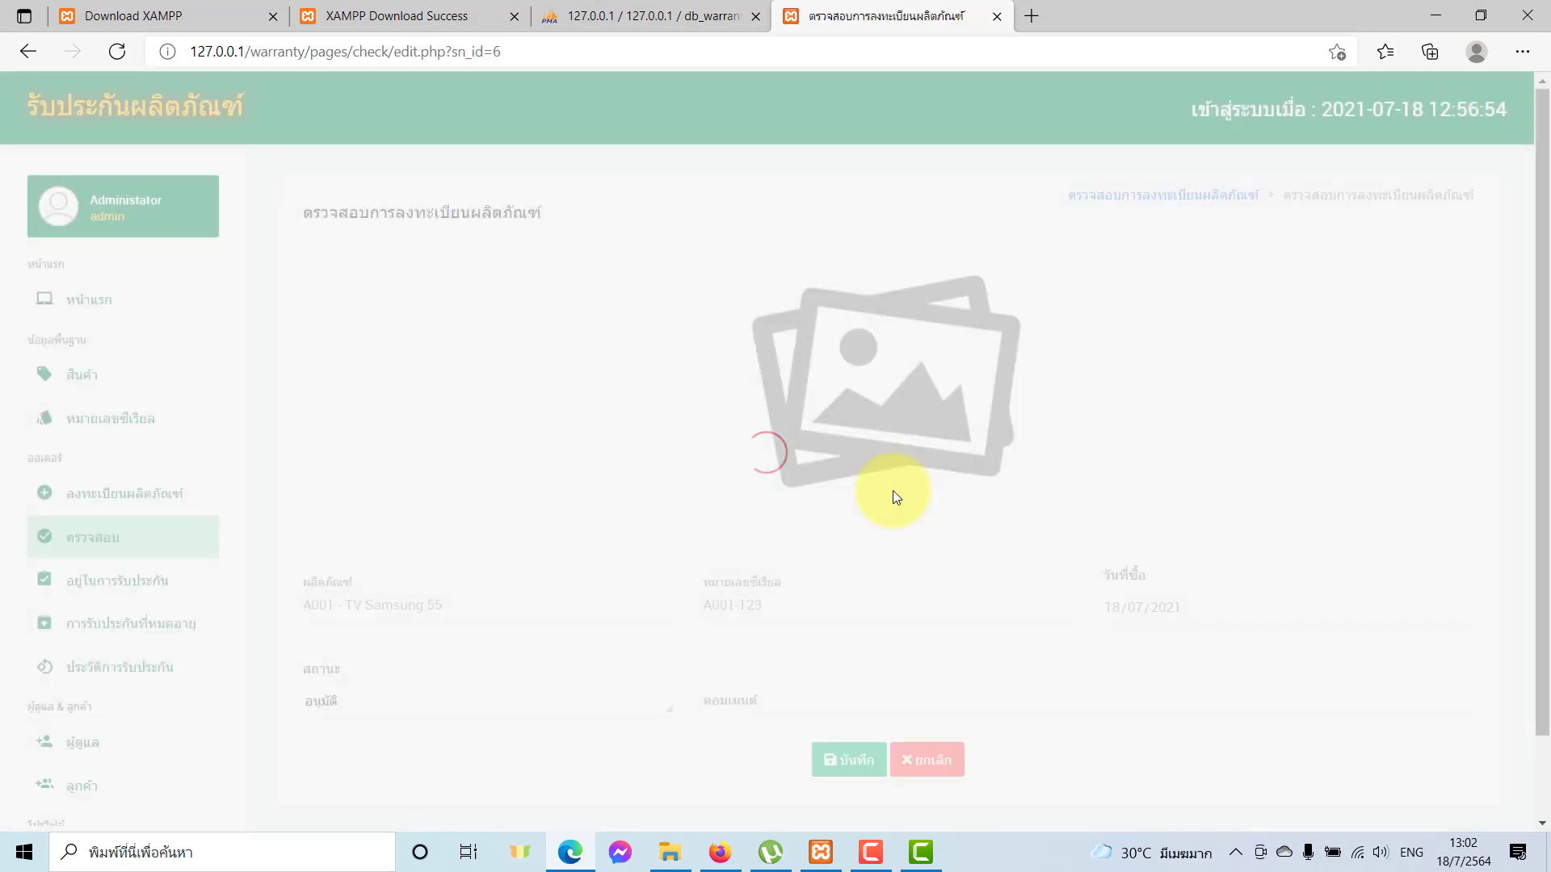
Set the status to อนุมัติ (approved) and save the decision.
scroll(727, 606, down, 1)
click(532, 621)
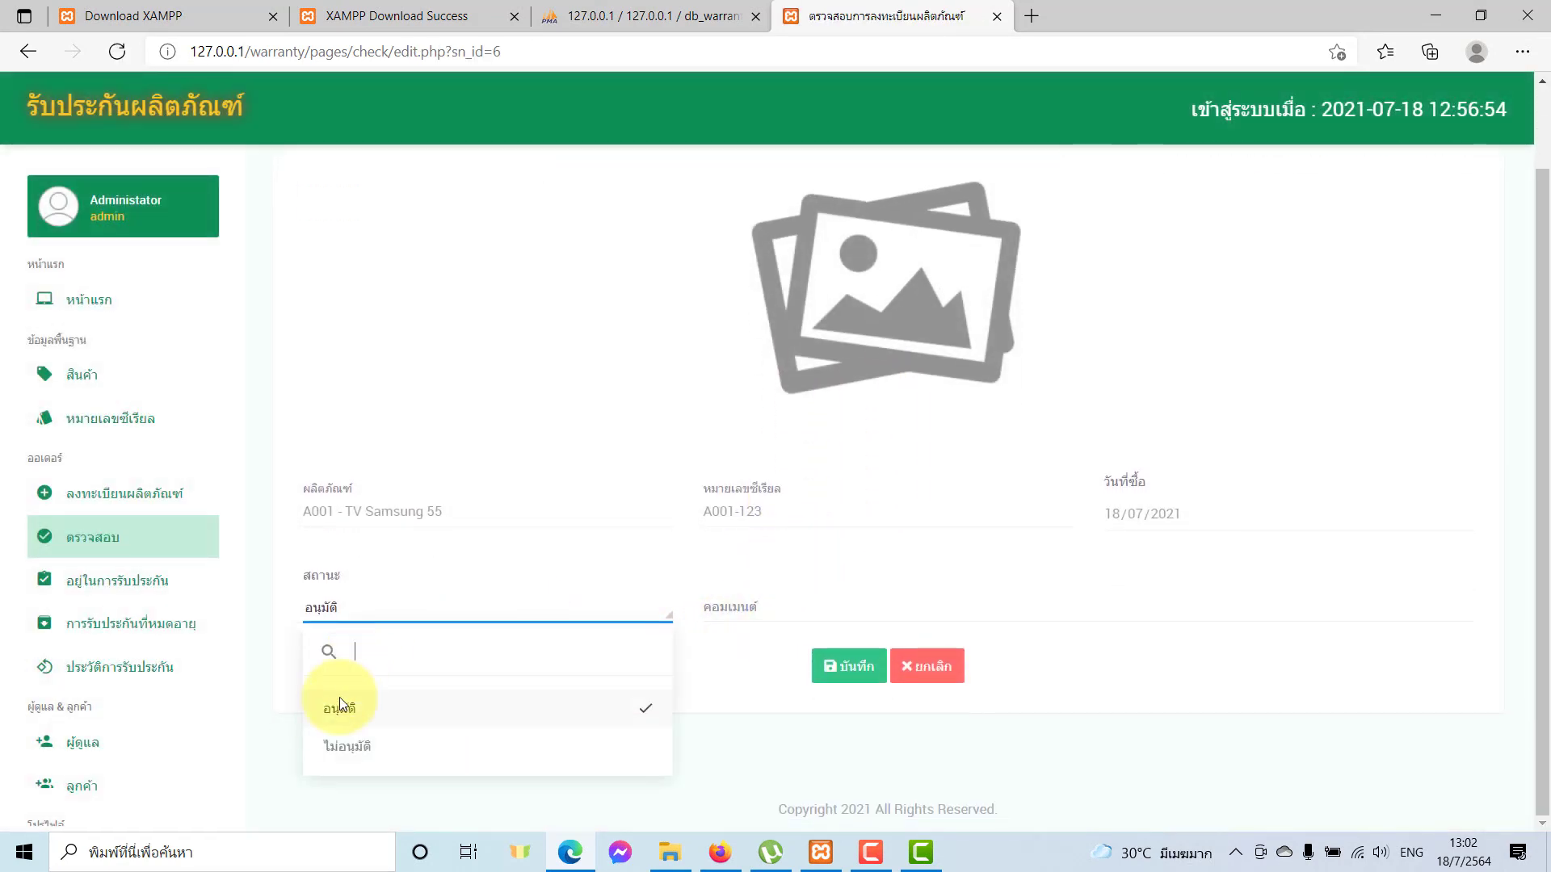
click(338, 715)
click(852, 665)
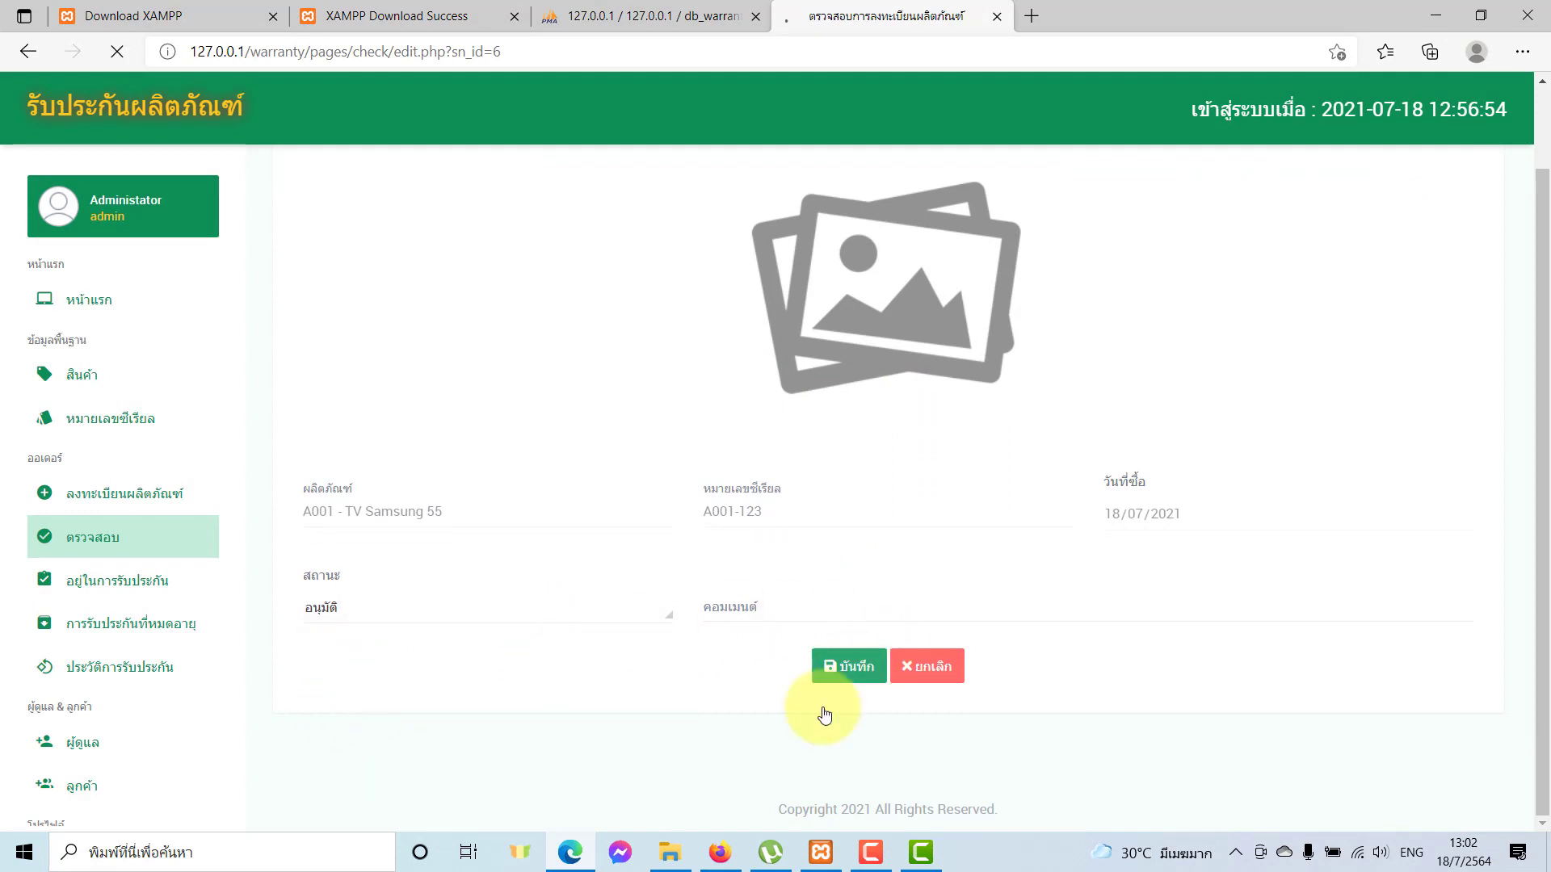
click(951, 165)
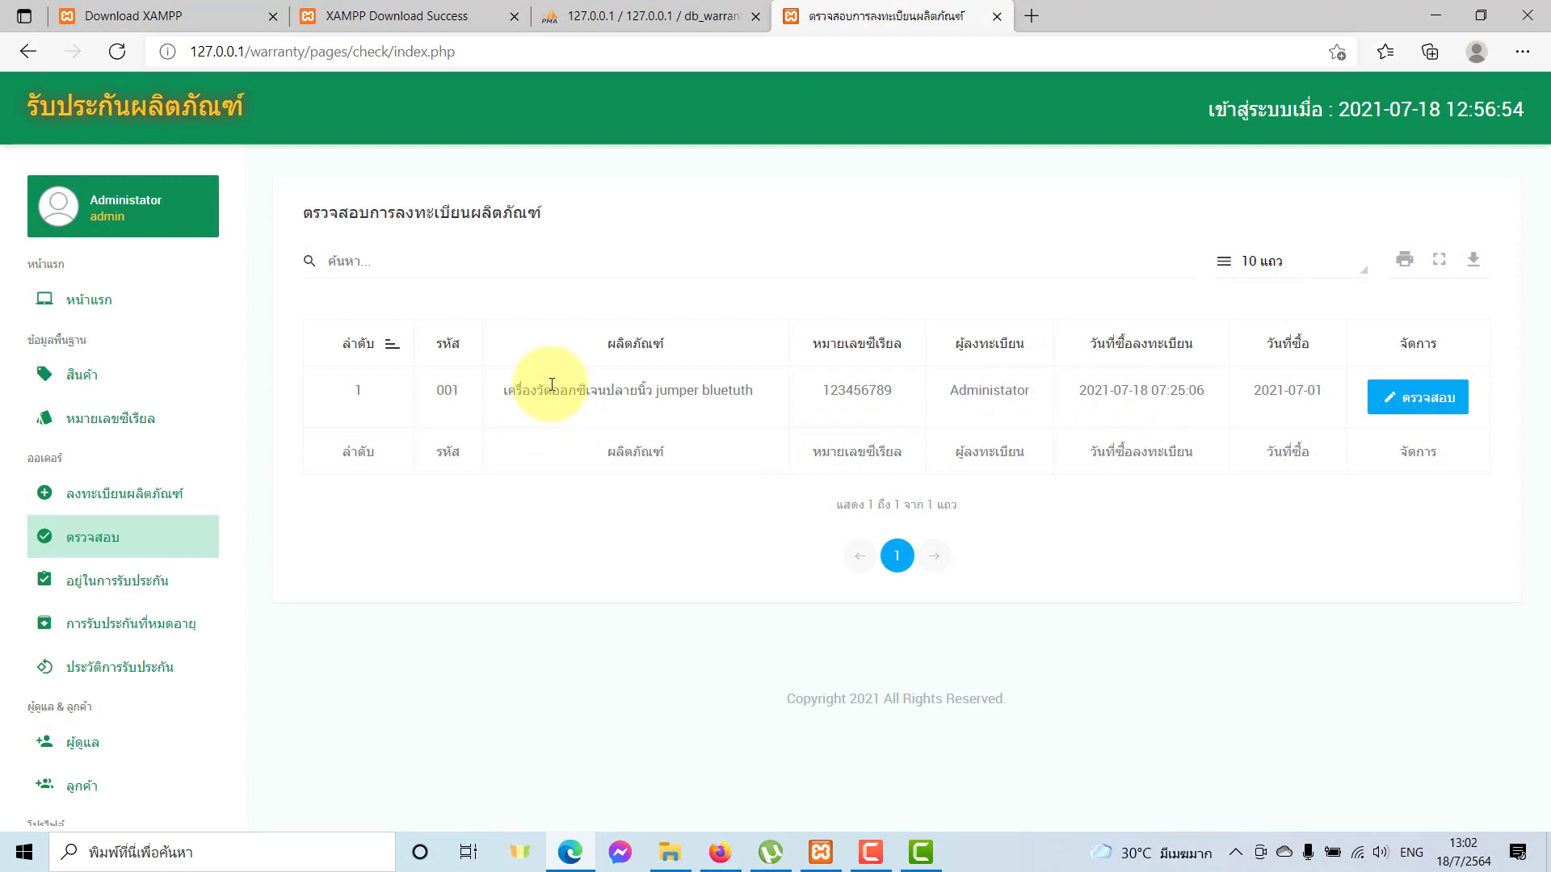
Highlight the remaining pending registration and return to the registration list.
drag(552, 390, 1009, 390)
click(120, 506)
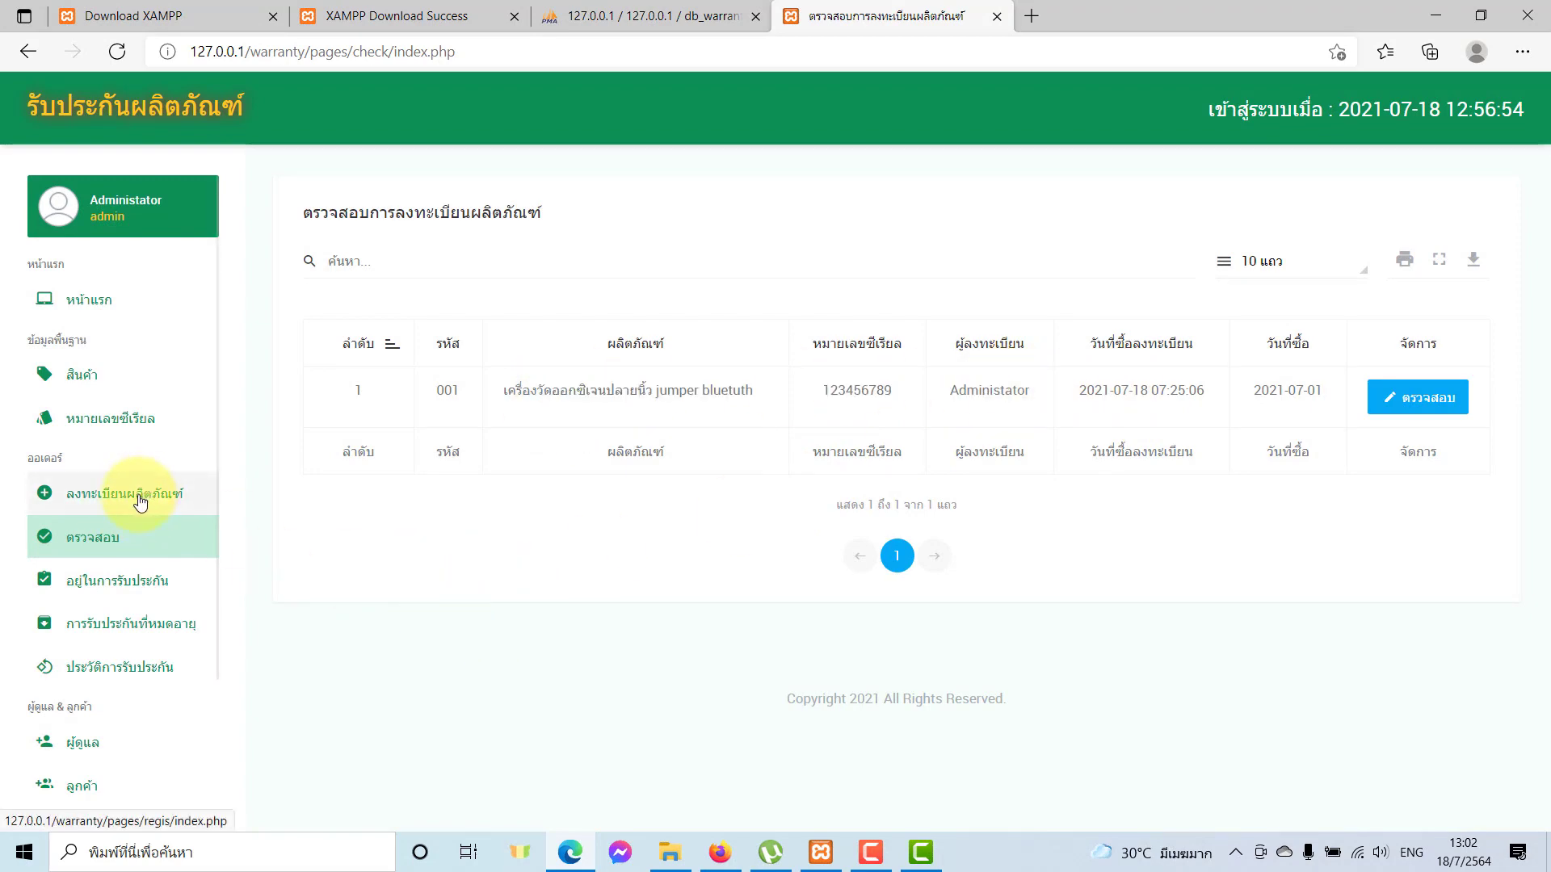
click(140, 501)
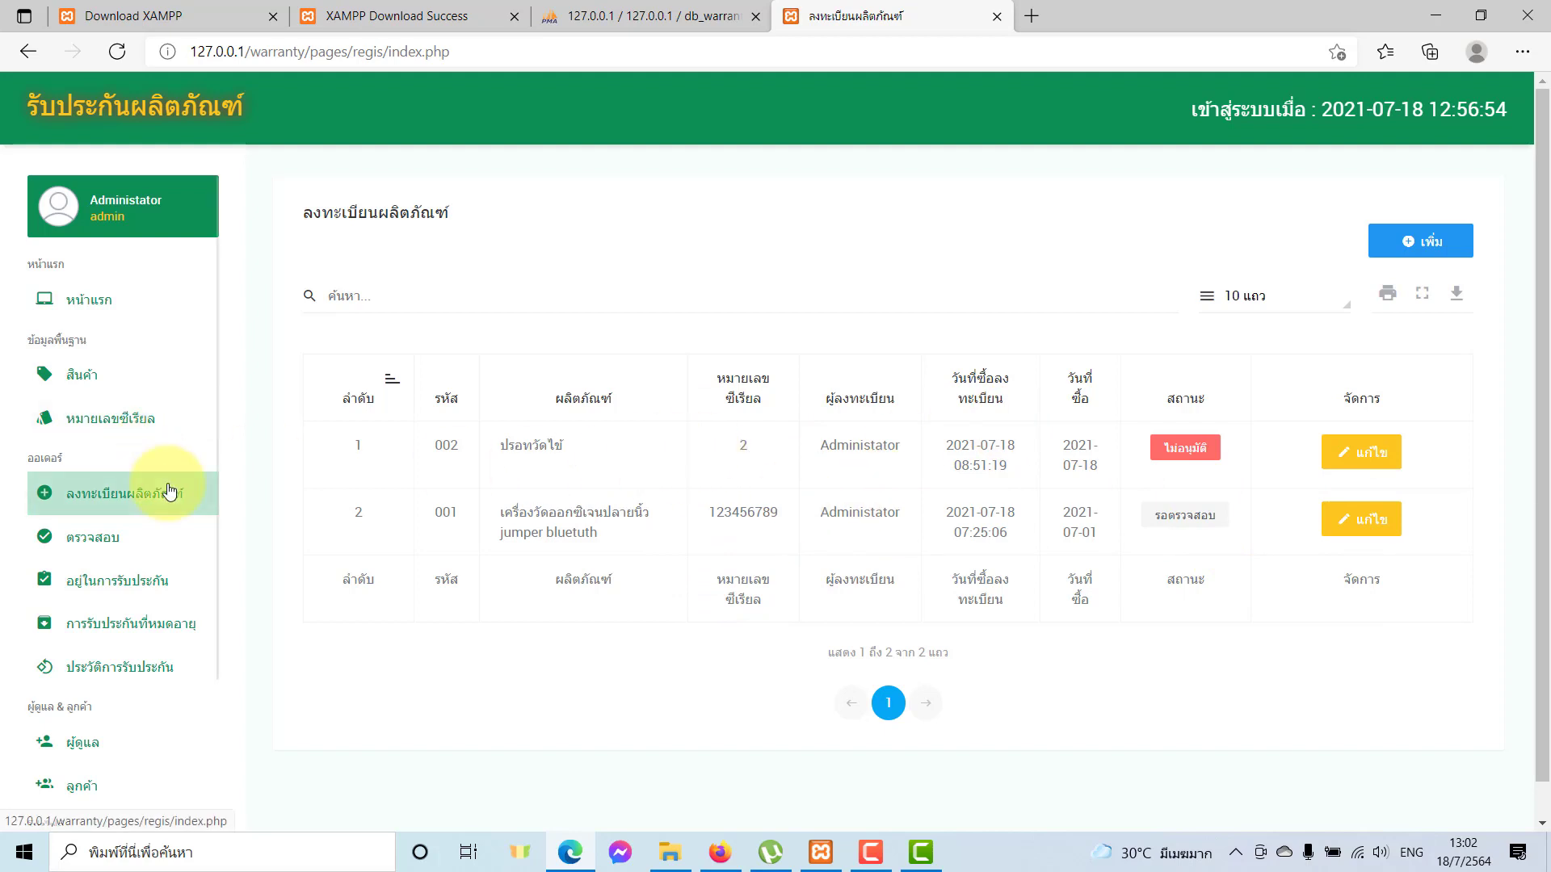
Check the TV Samsung 55" purchase and expiry years in the warranty expiry list.
click(161, 533)
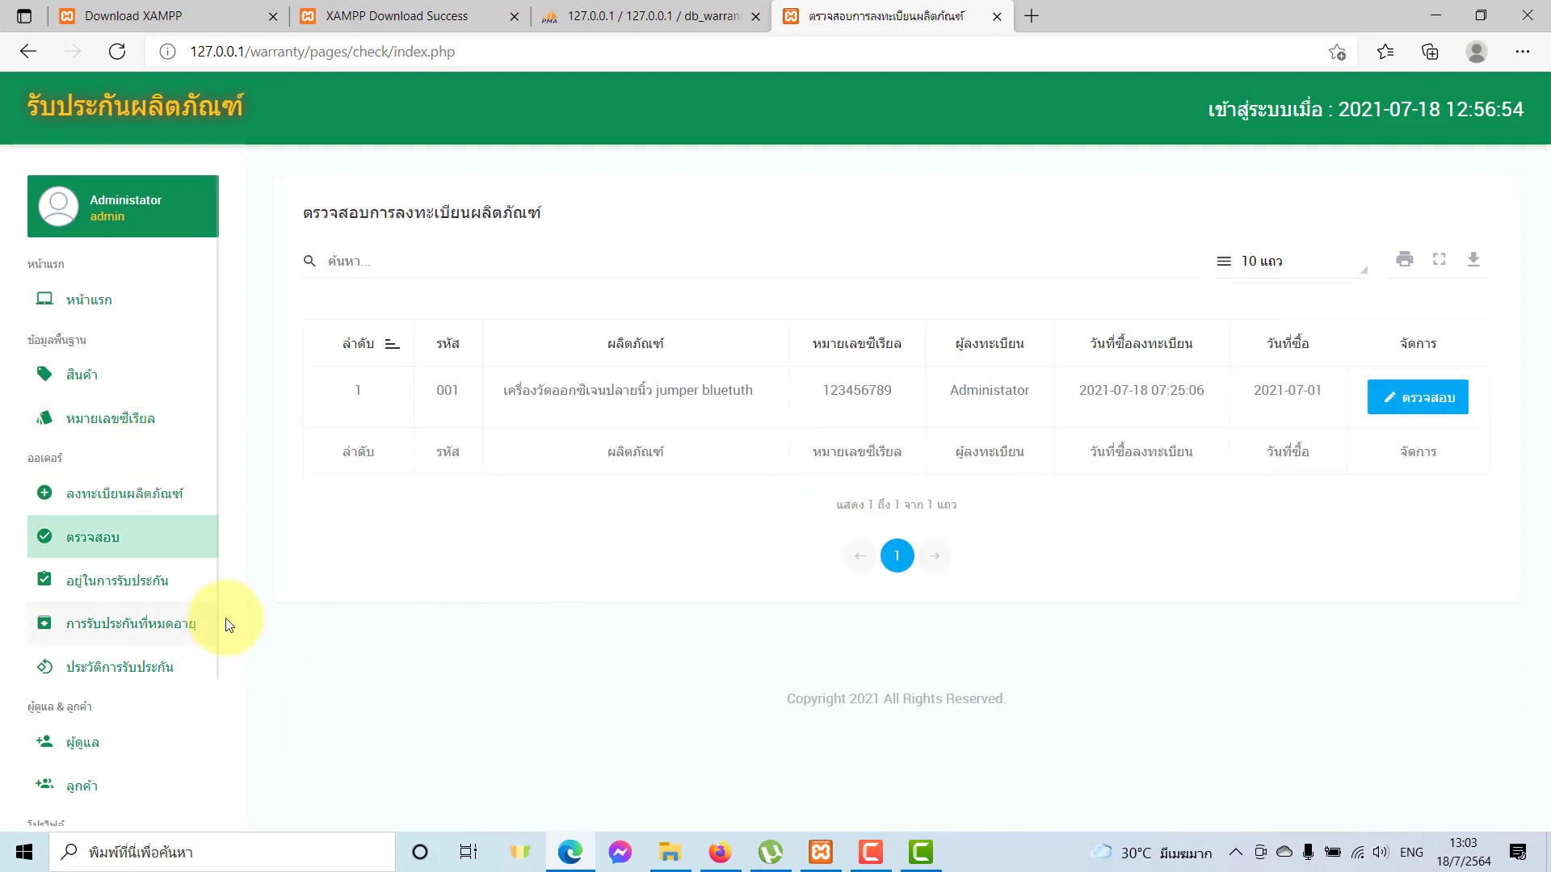
click(130, 638)
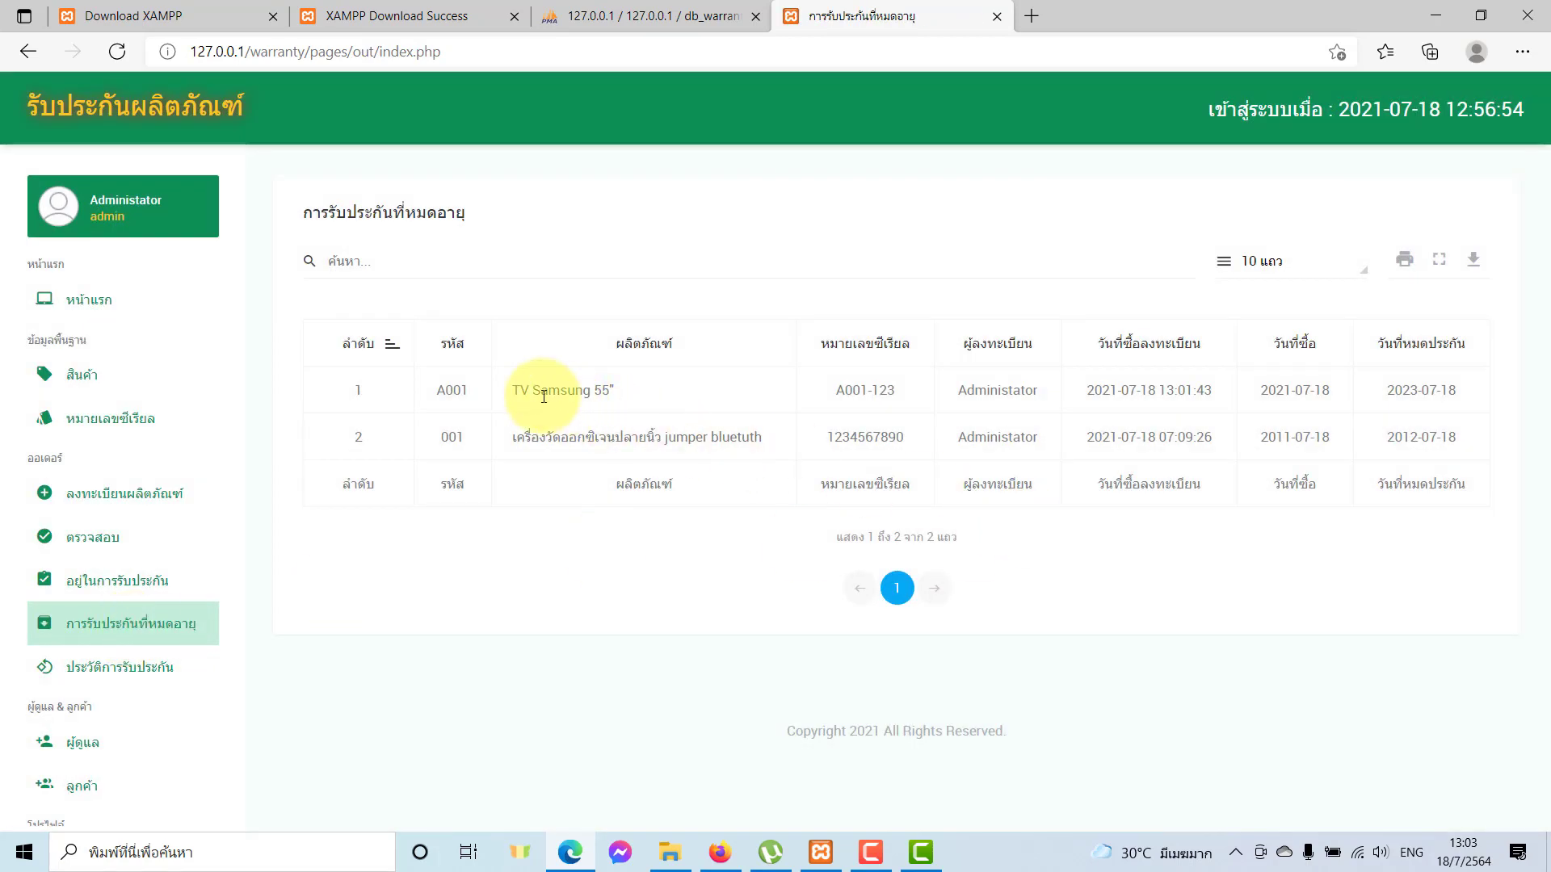
drag(539, 390, 780, 394)
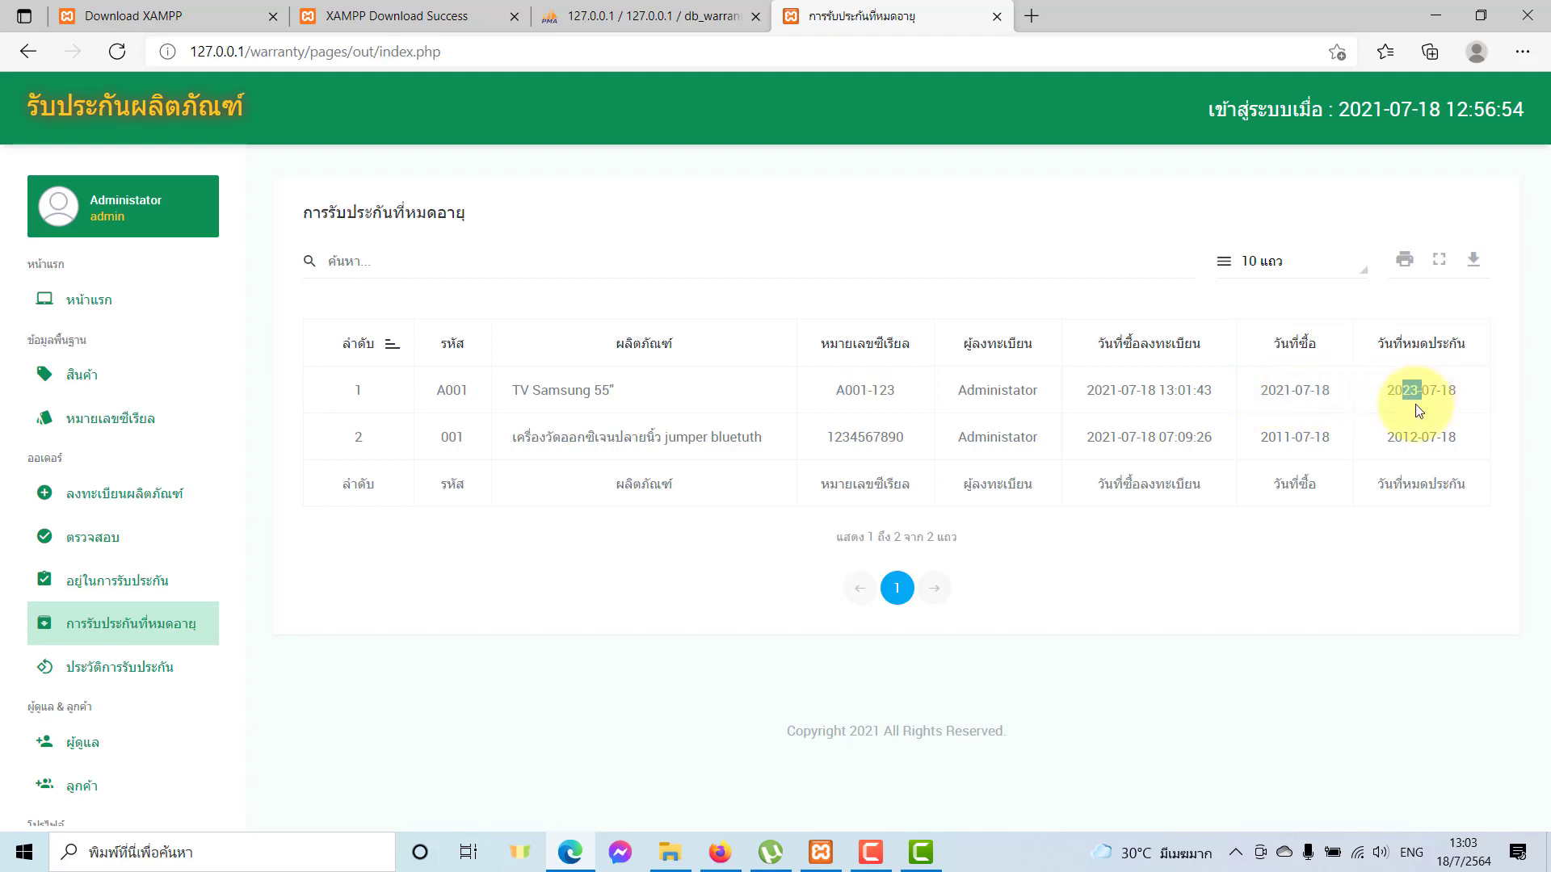
drag(1415, 404, 1389, 398)
drag(1294, 391, 1404, 390)
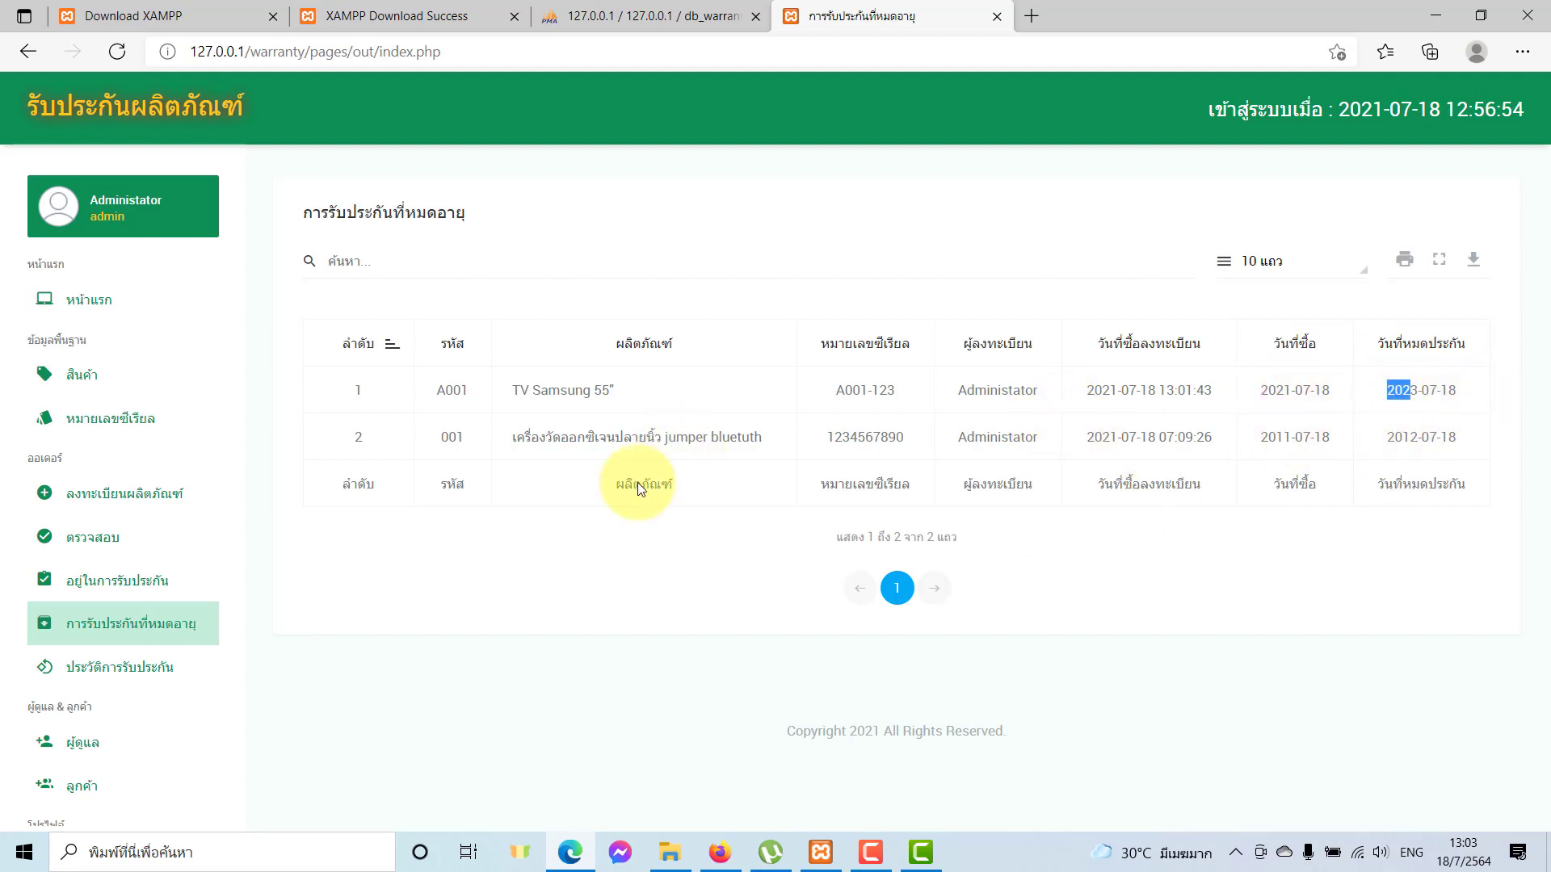
Open the ประวัติการรับประกัน warranty history page.
click(144, 669)
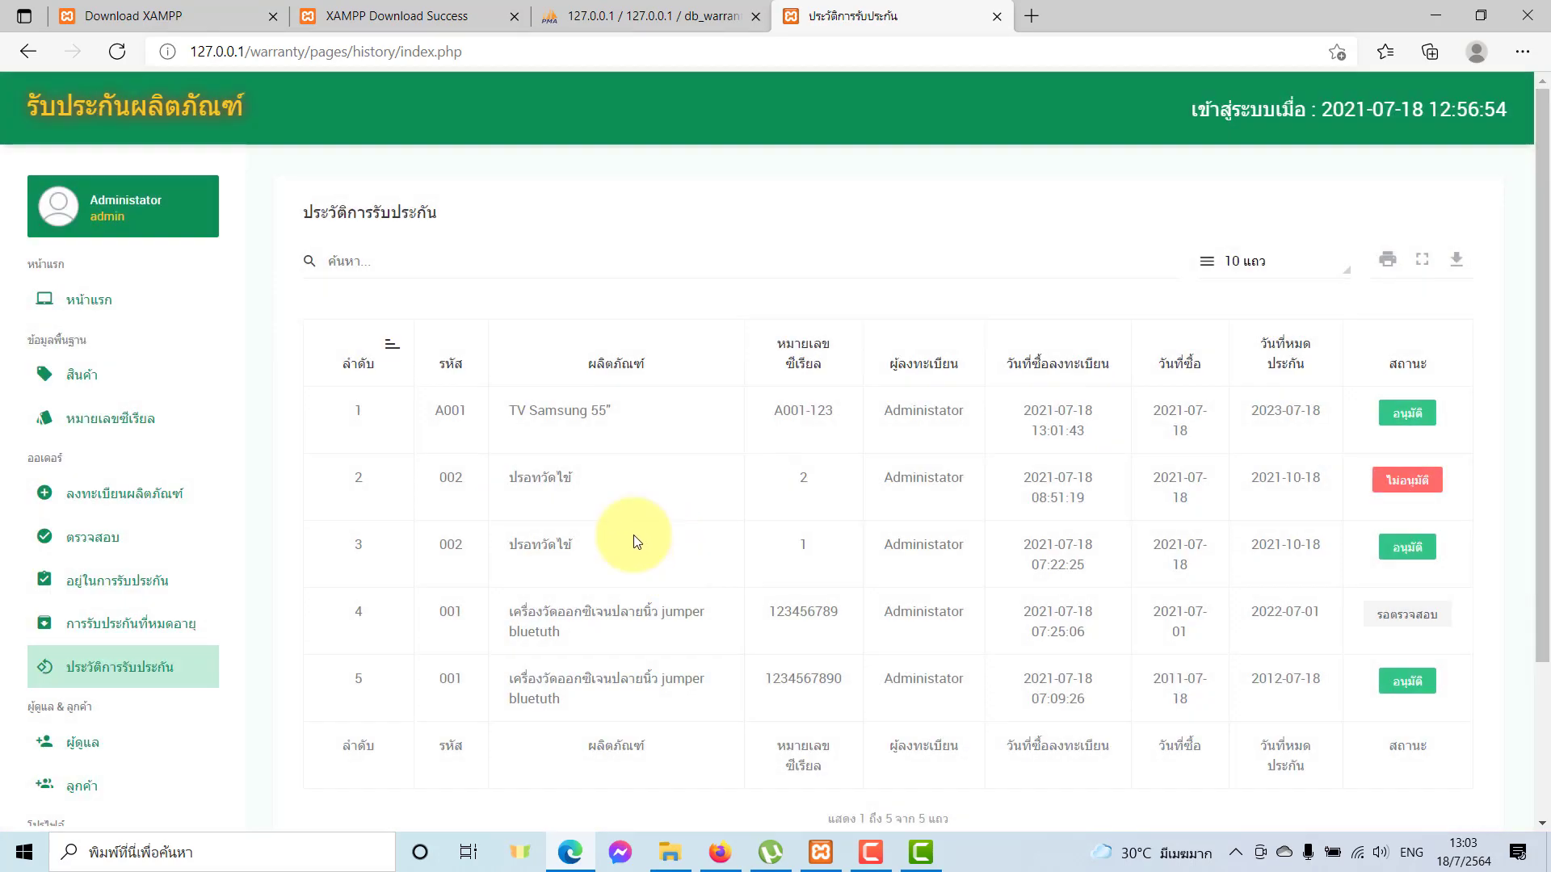
Scroll through the warranty history, then open the serial list showing A001-123 approved.
scroll(625, 529, down, 1)
scroll(626, 529, down, 1)
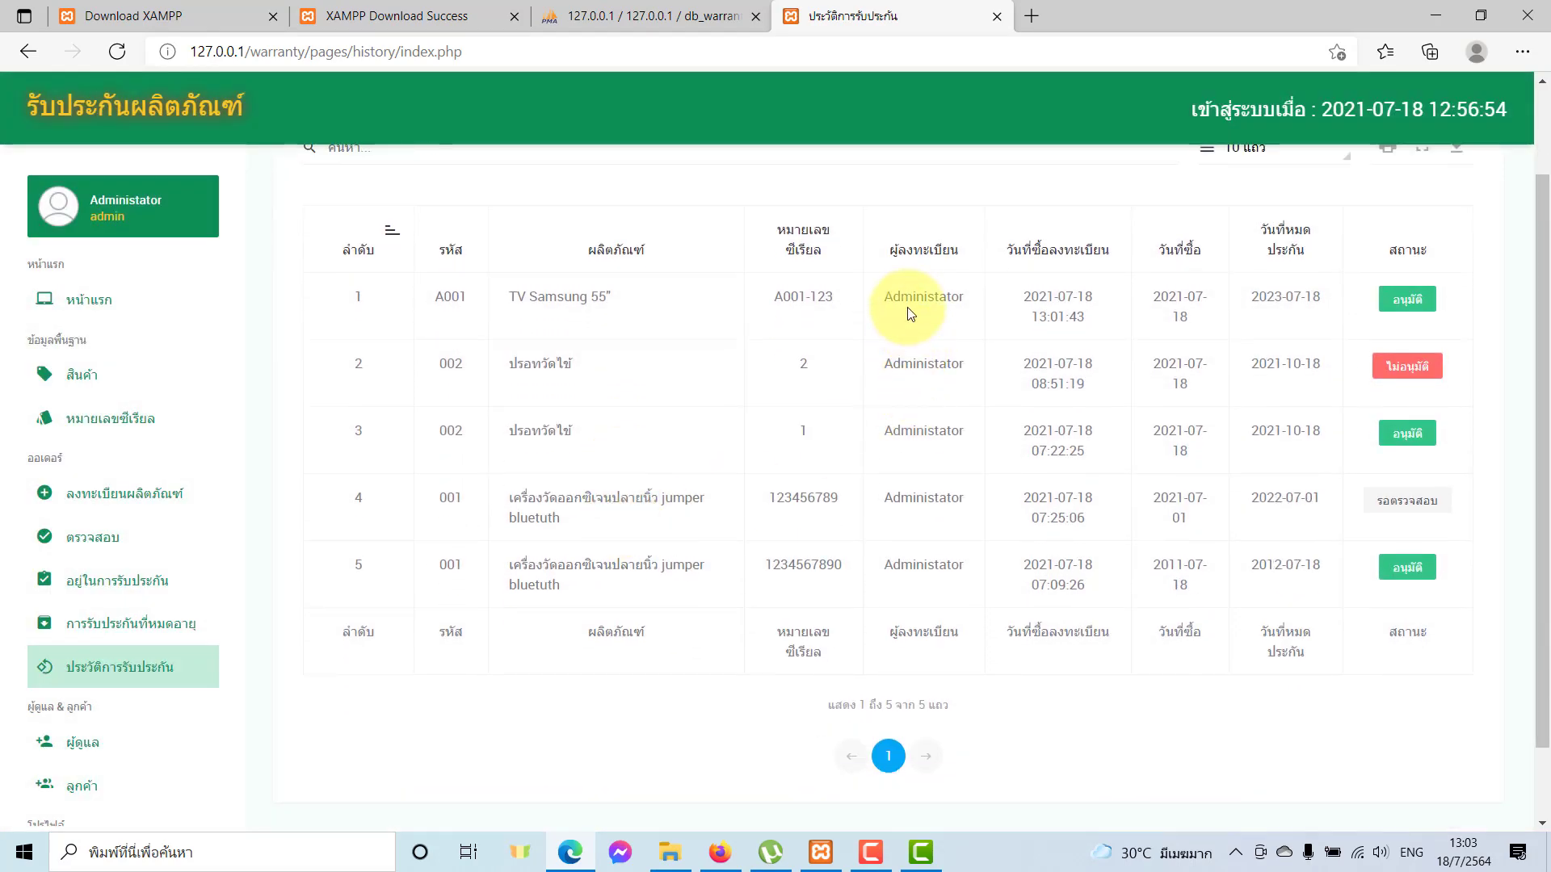
scroll(294, 595, up, 2)
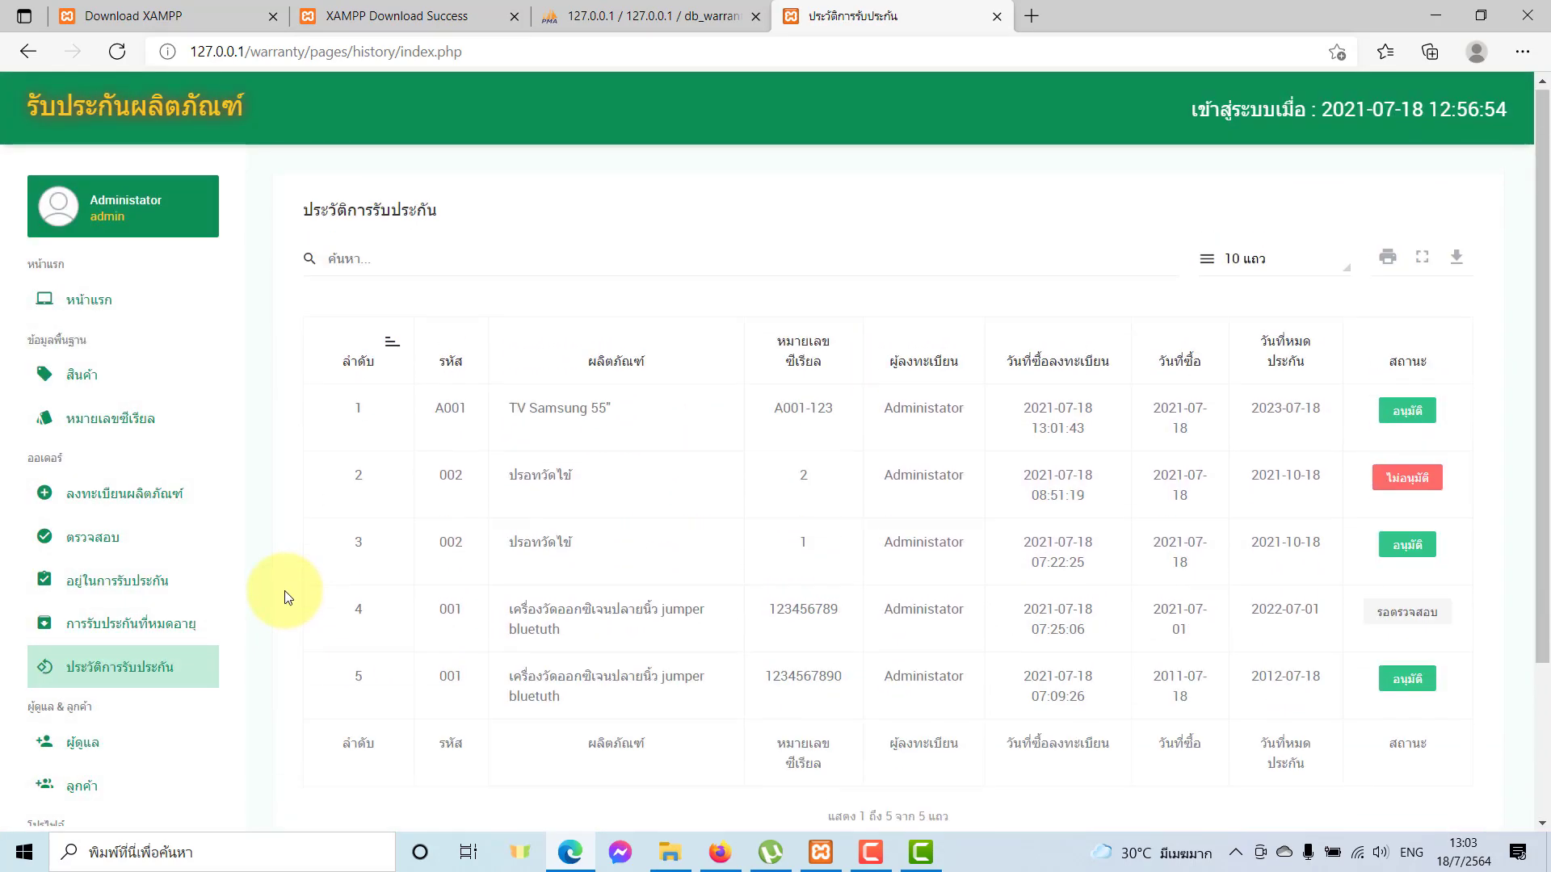
scroll(616, 634, down, 3)
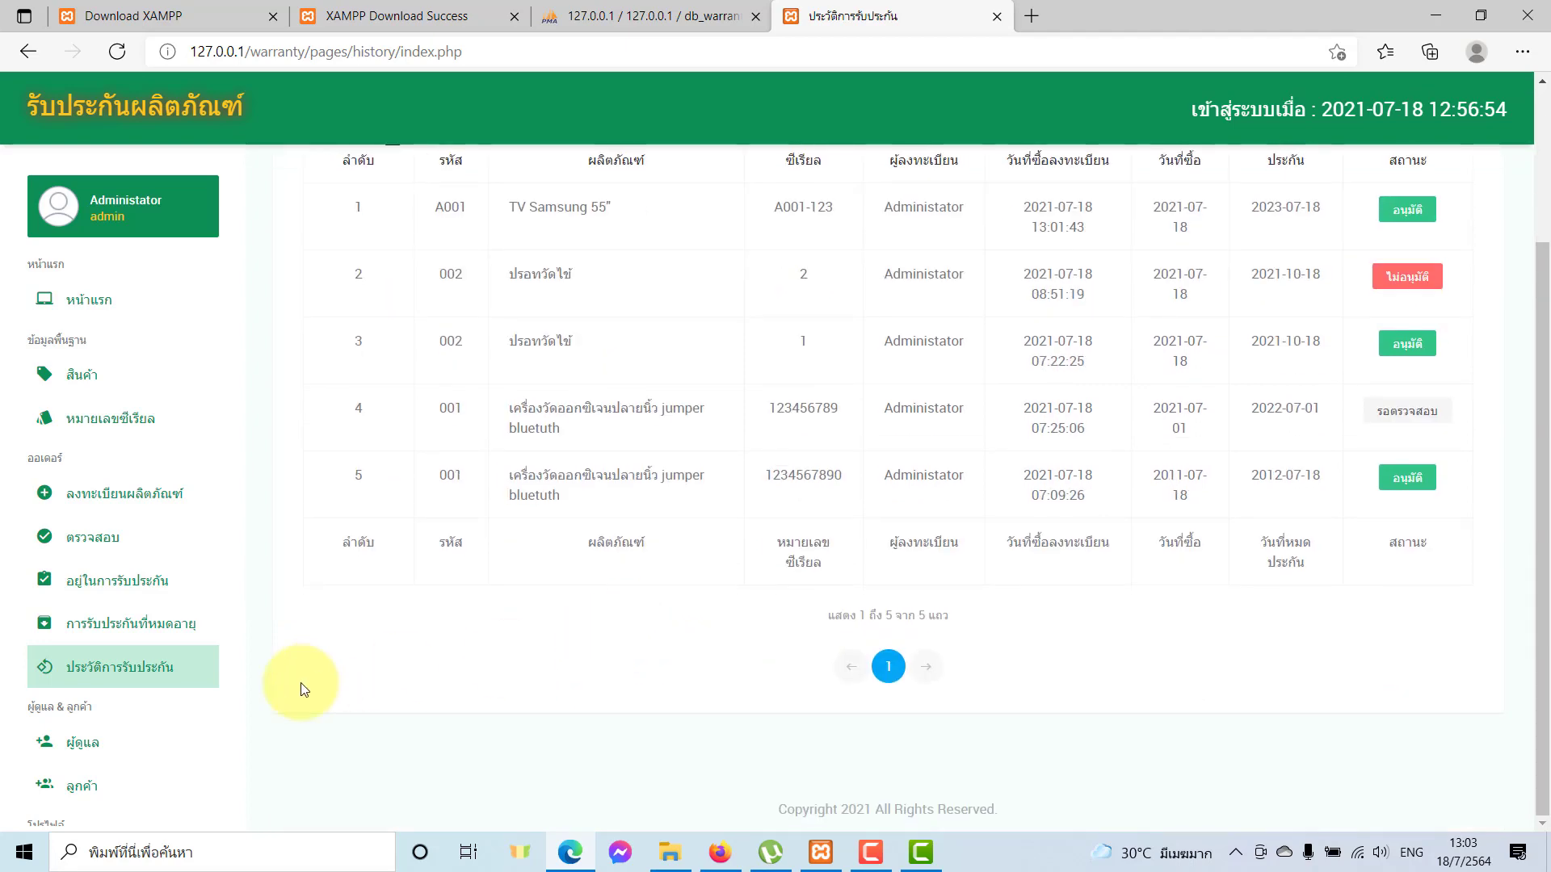
scroll(198, 717, down, 3)
scroll(662, 630, up, 3)
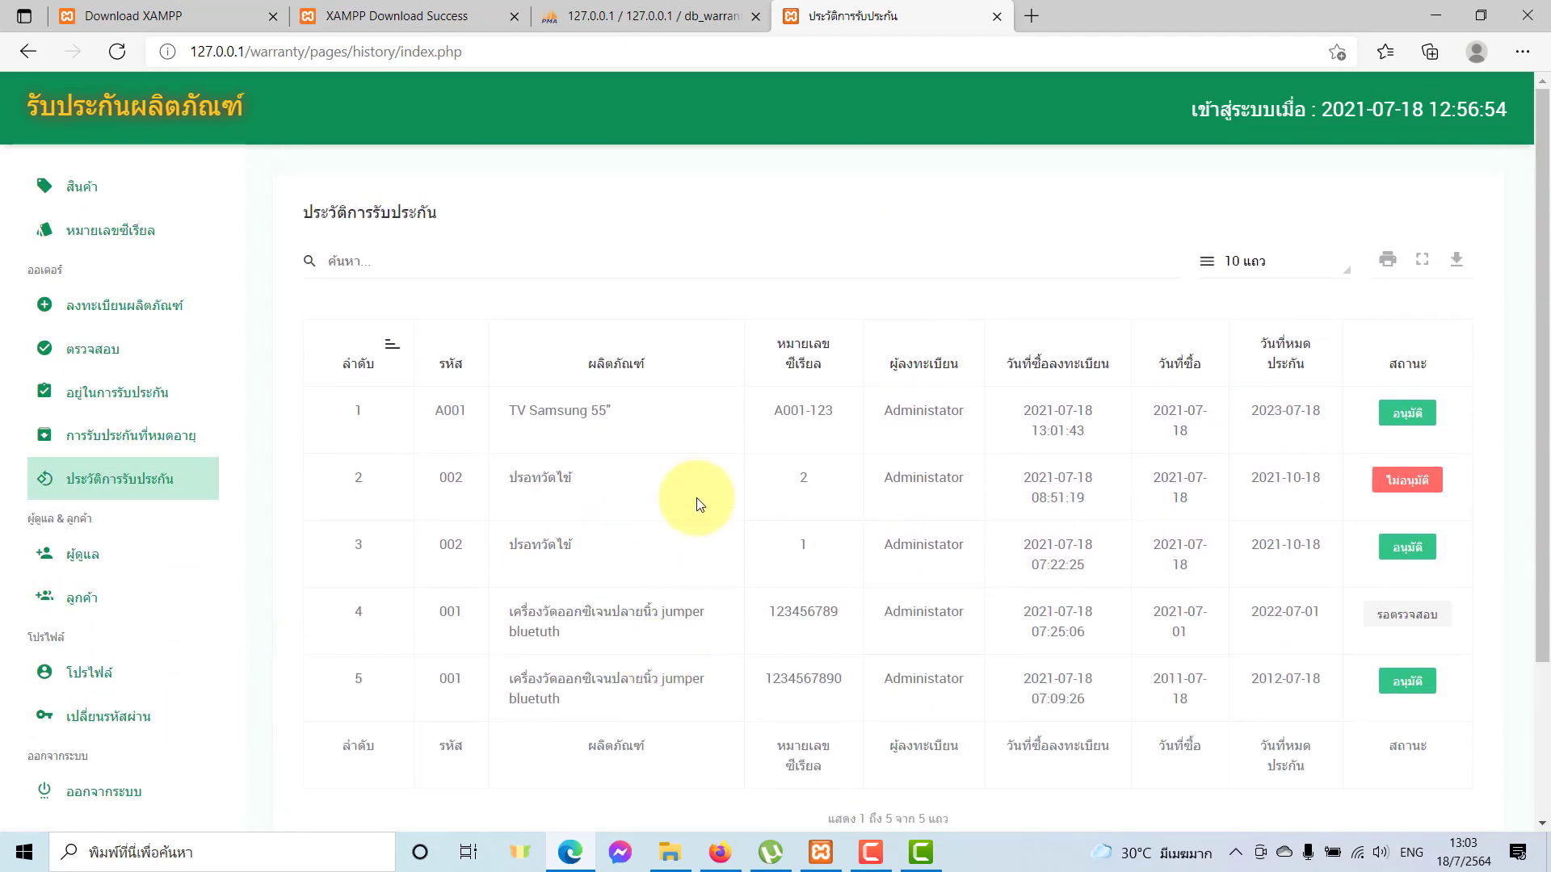
scroll(49, 518, up, 3)
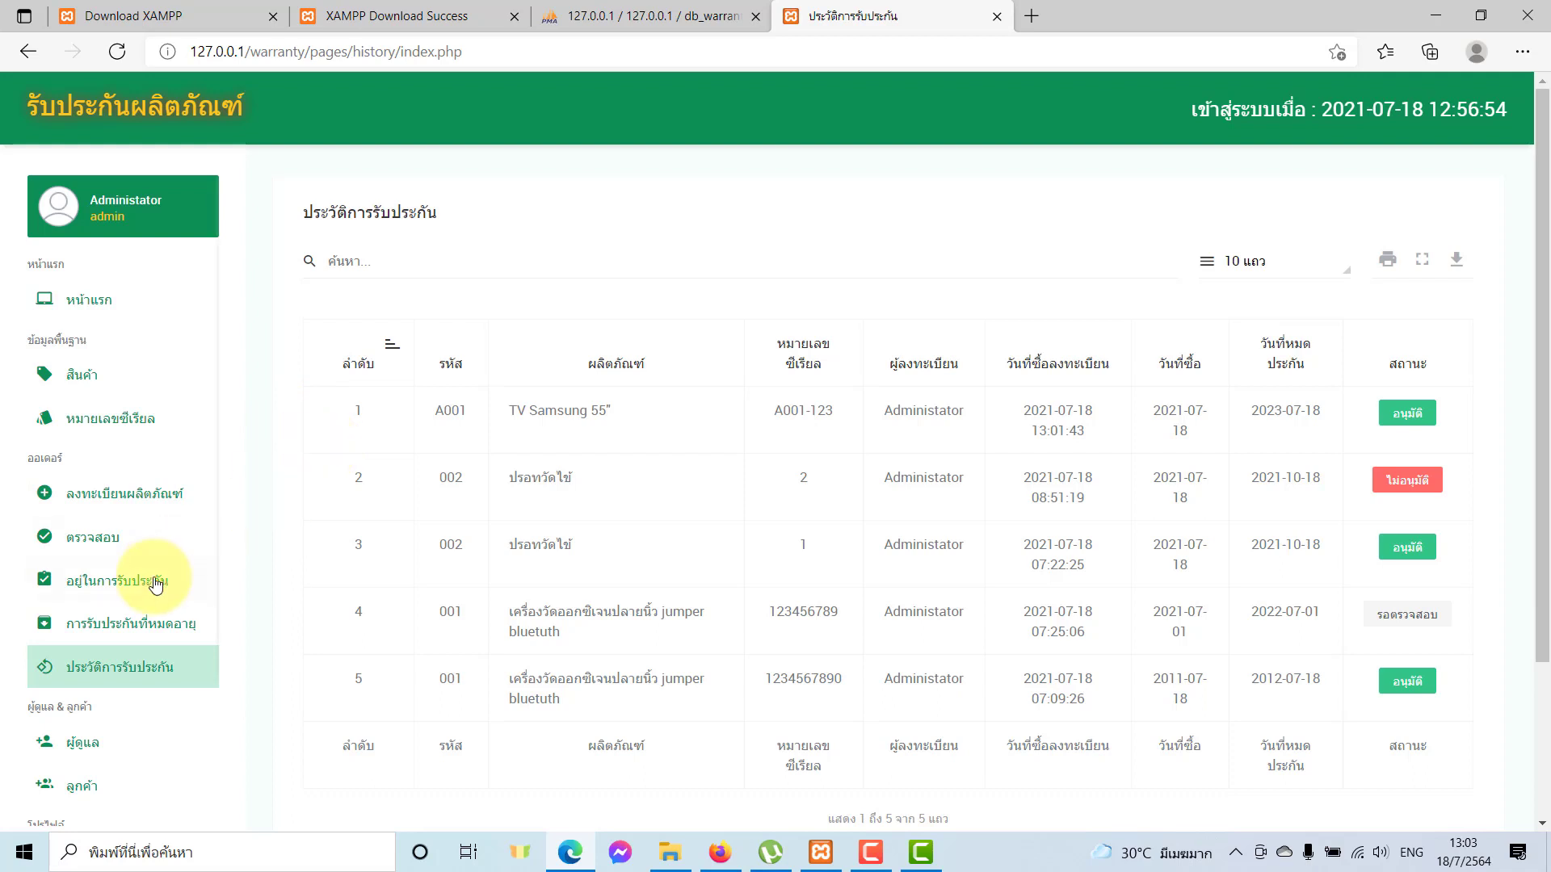
scroll(156, 585, down, 3)
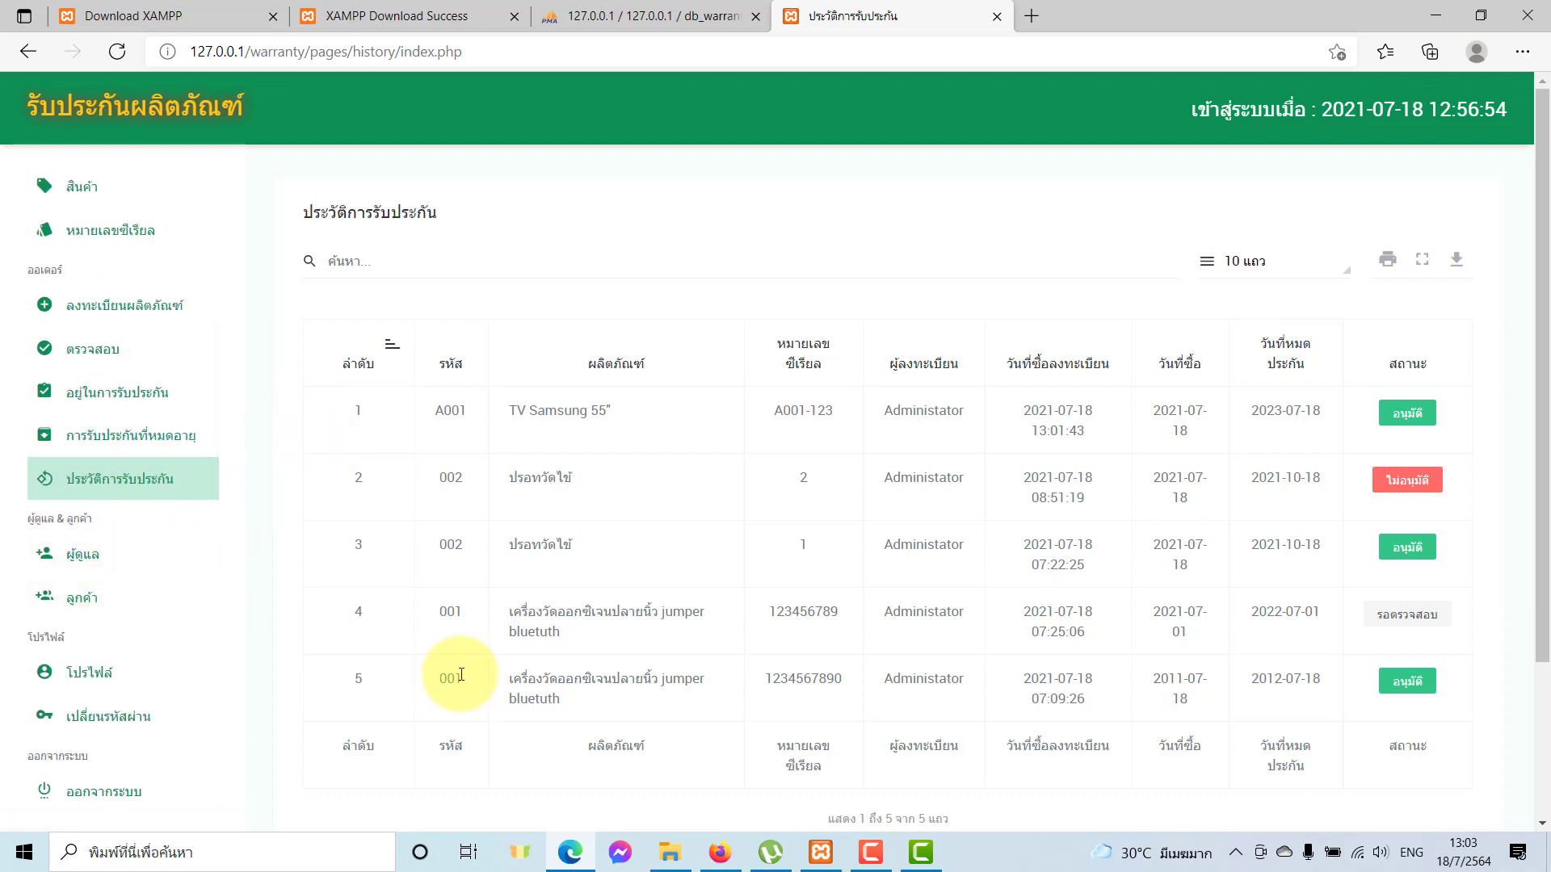
scroll(173, 622, up, 3)
click(209, 428)
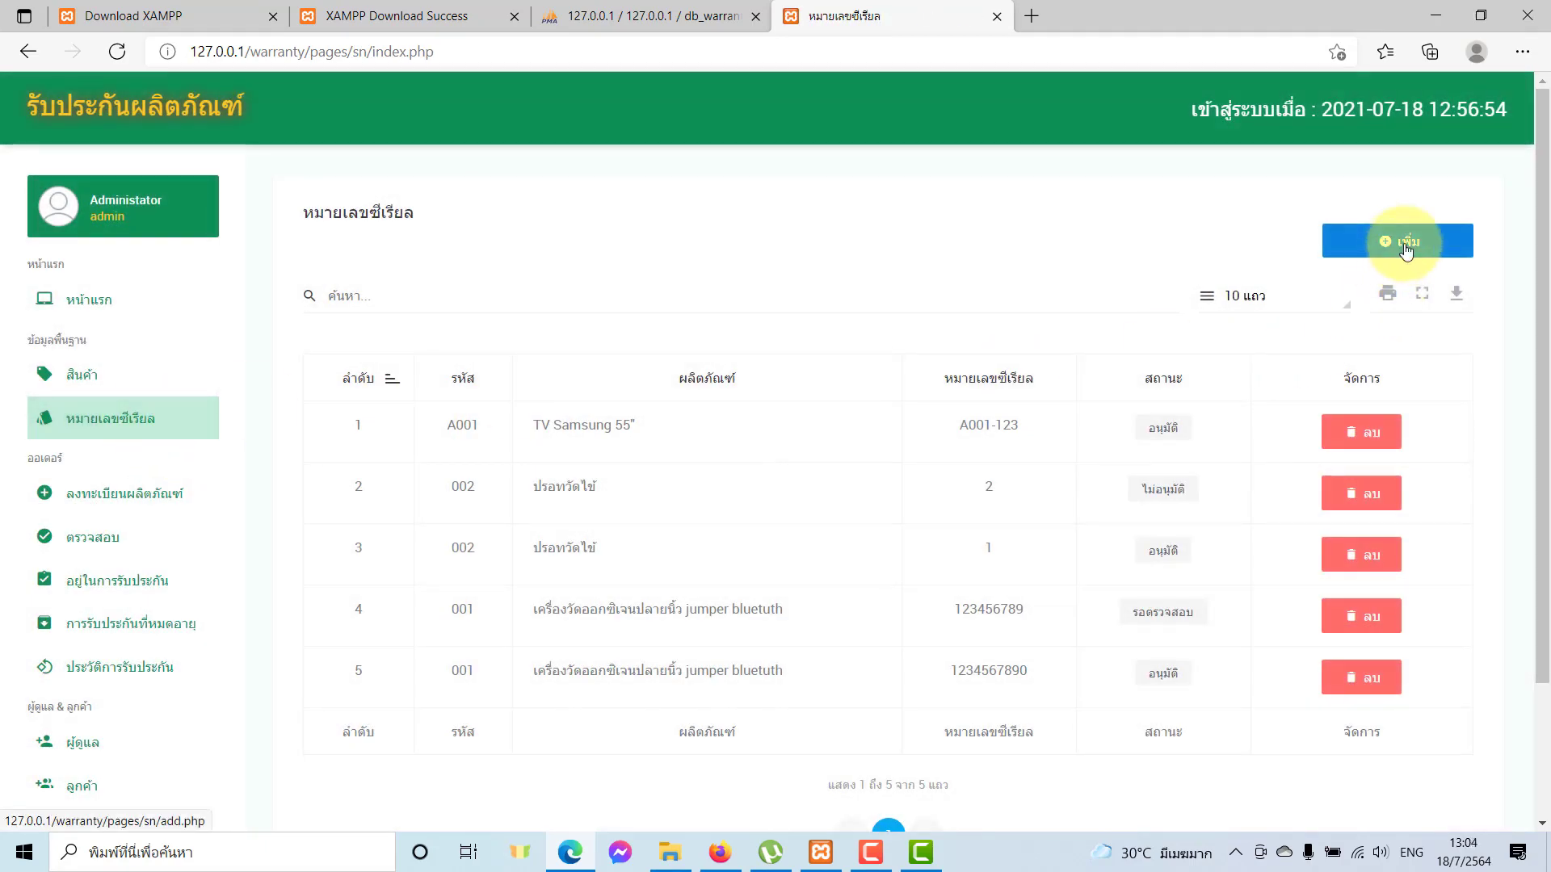
Add serial A001-124 for A001 TV Samsung 55" by editing the saved A001-123, and save.
click(1406, 252)
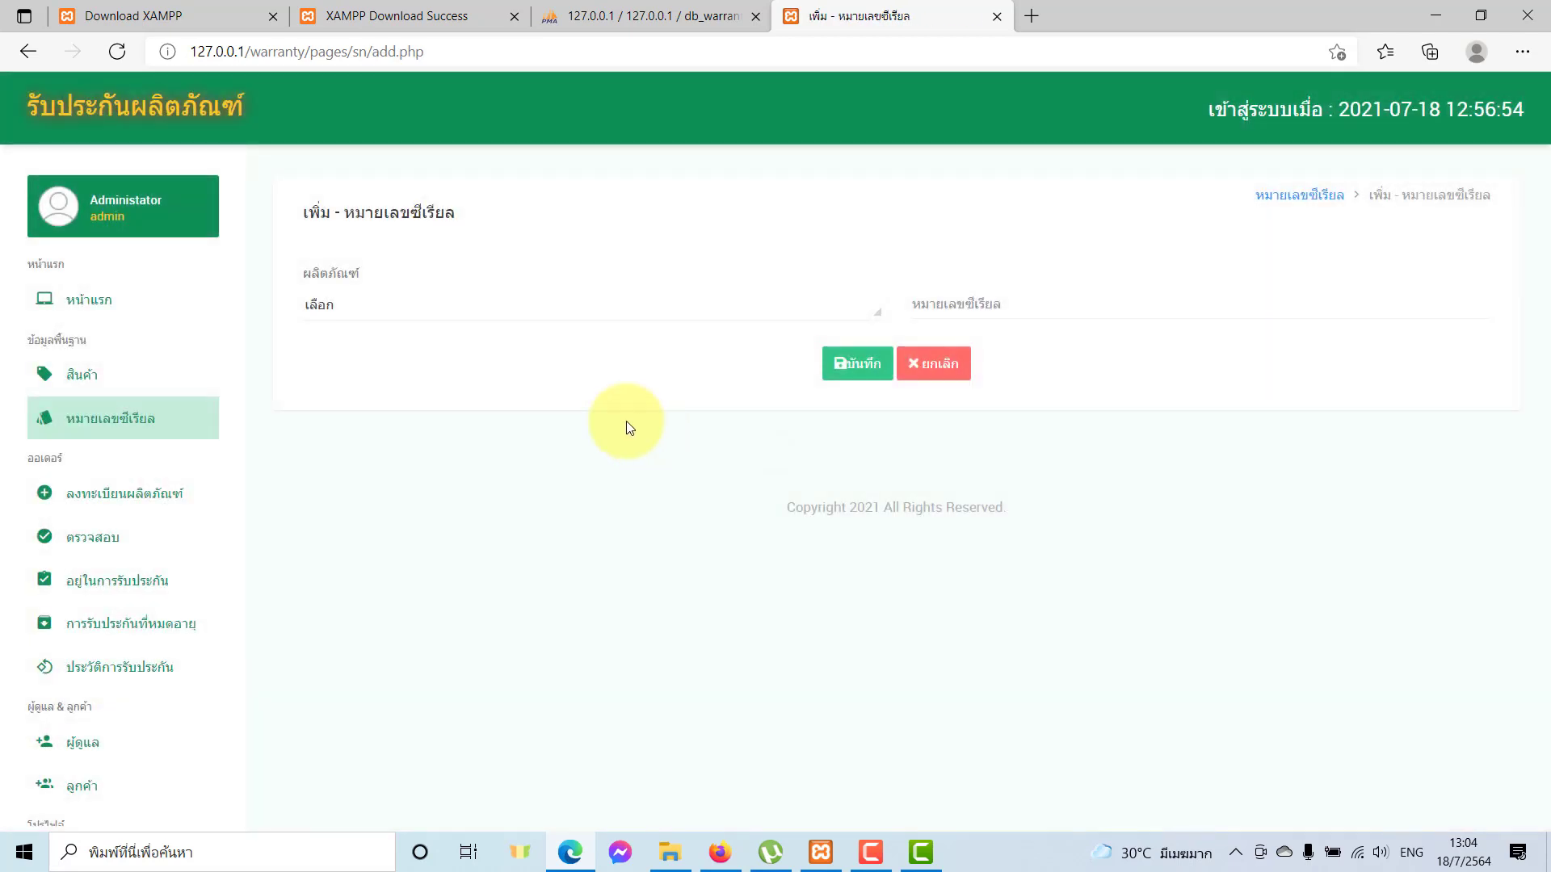
click(453, 308)
click(370, 521)
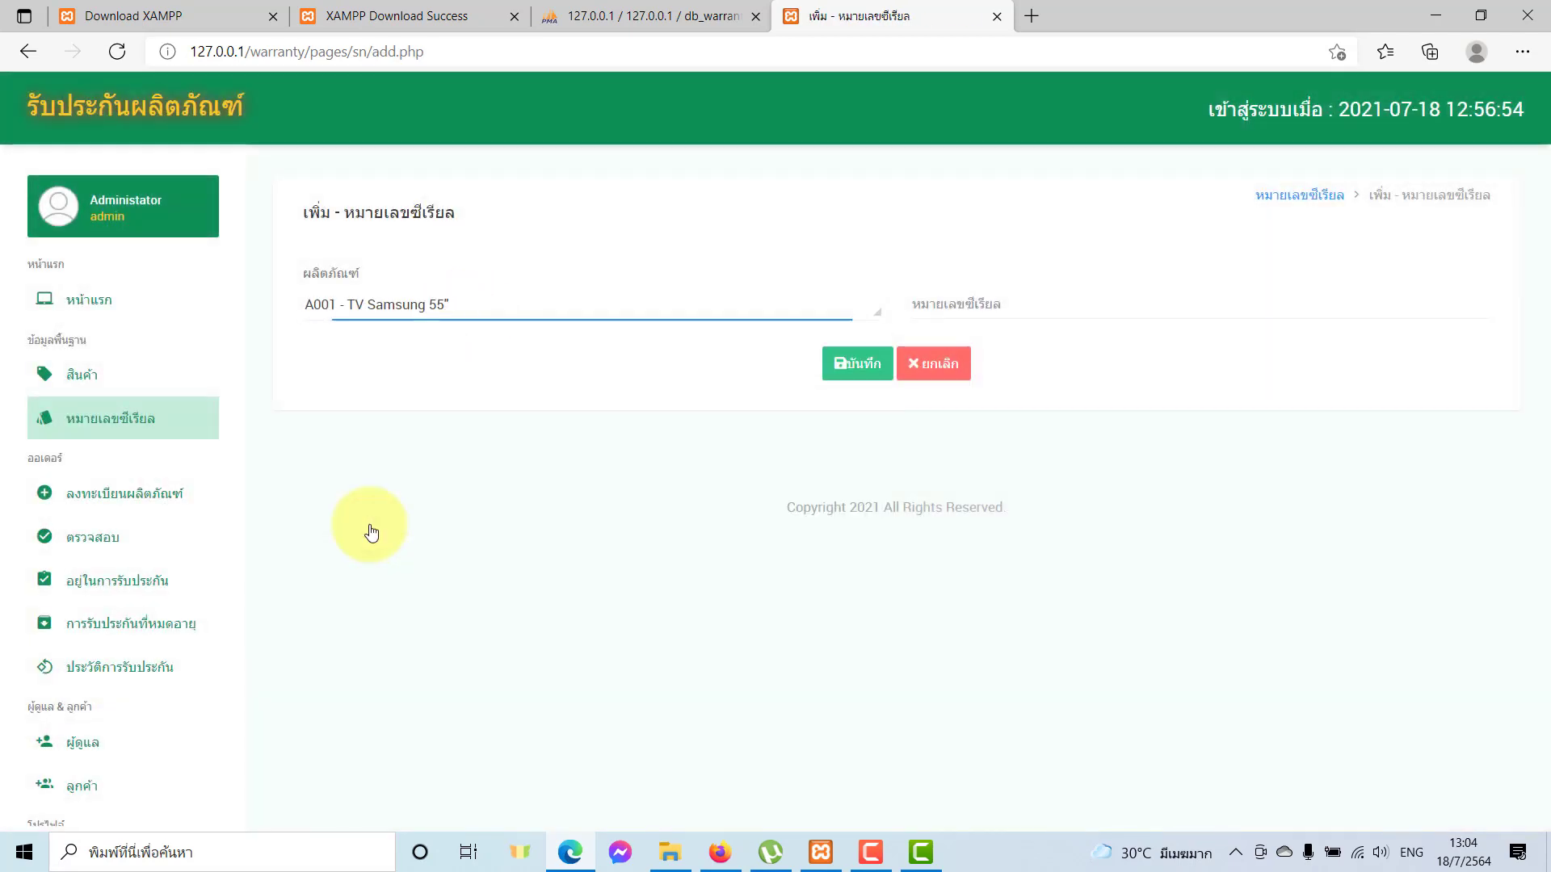
click(949, 295)
click(963, 362)
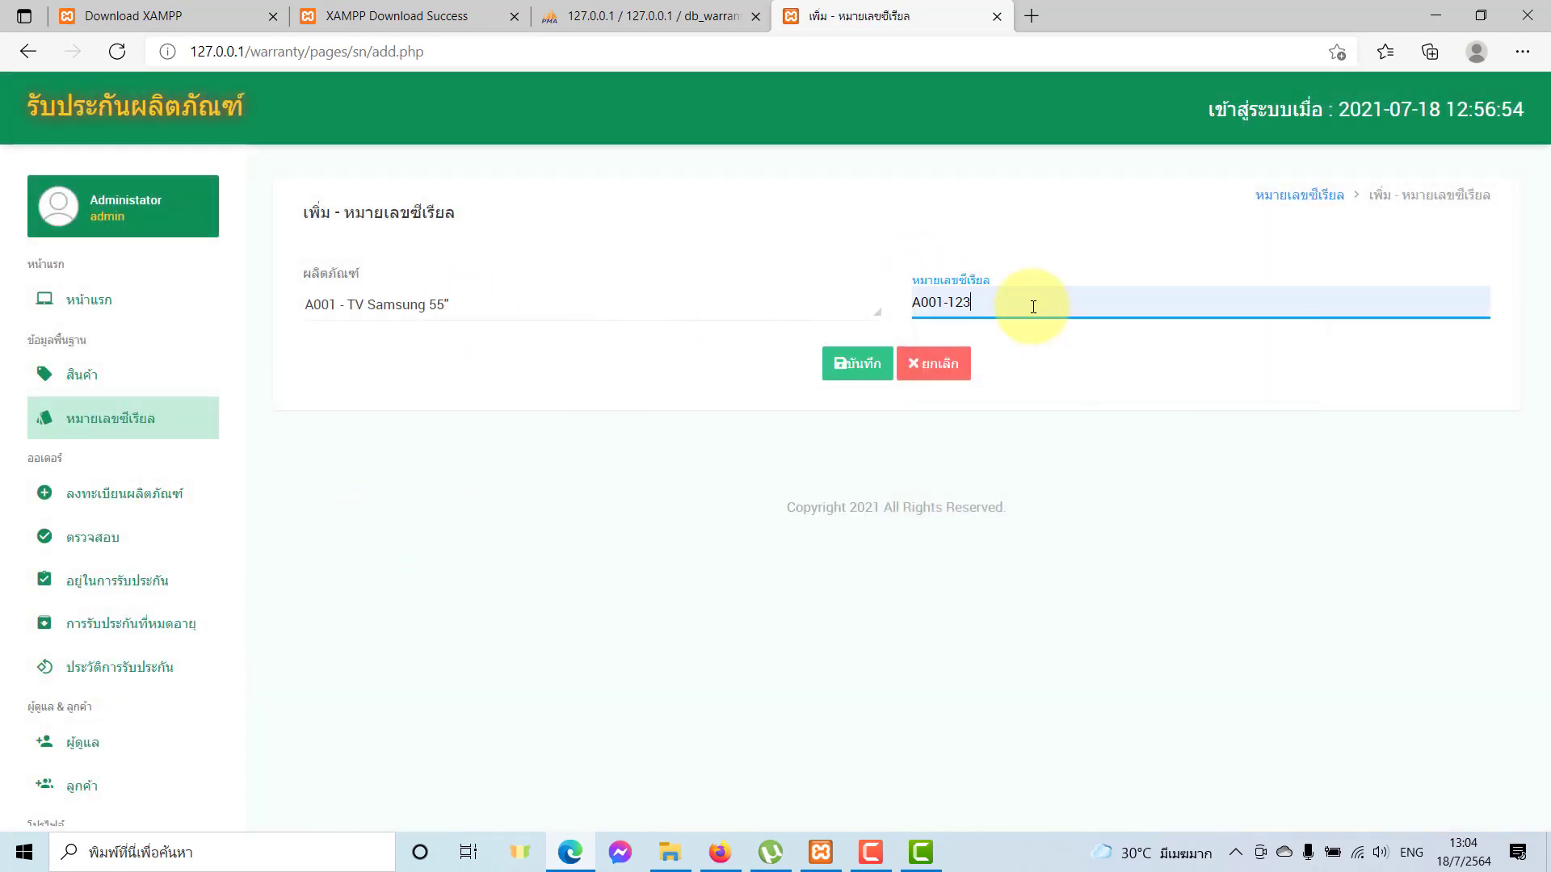
key(BackSpace)
text(4)
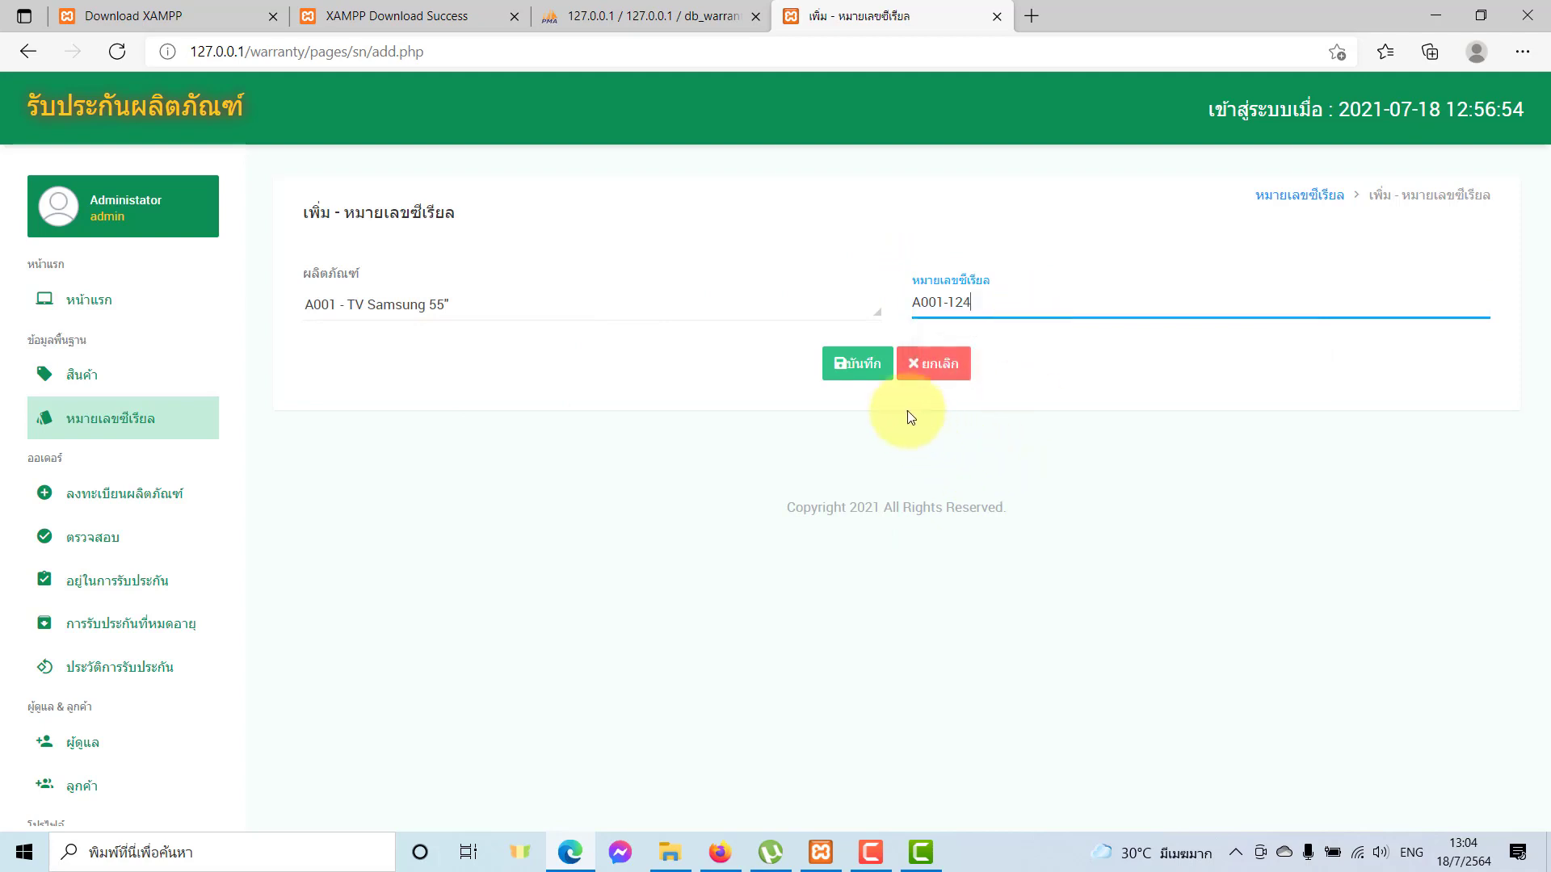
click(856, 364)
key(Return)
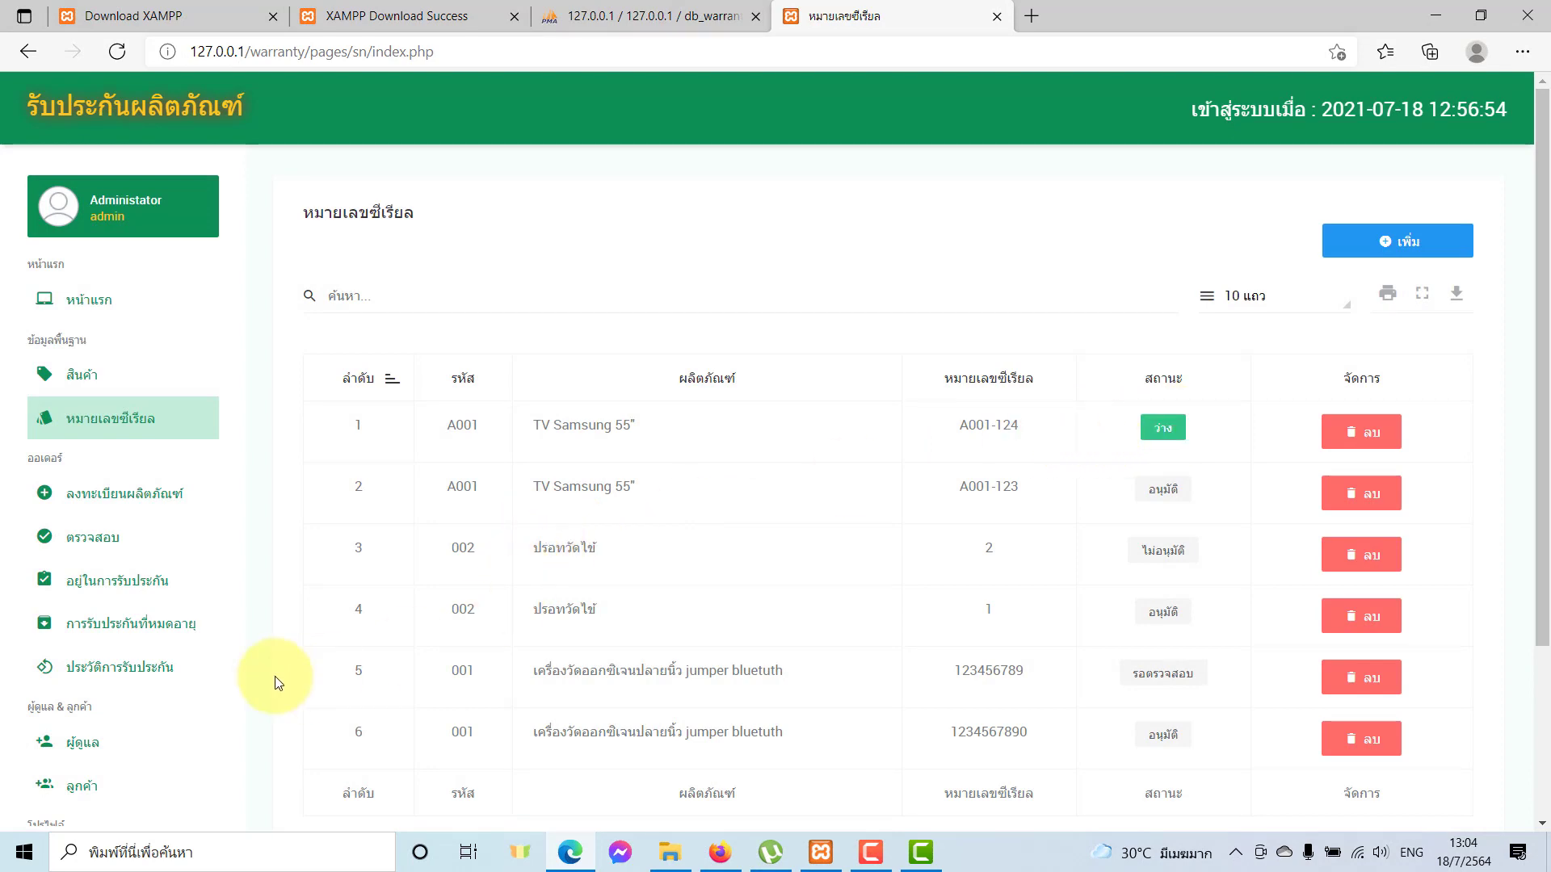
scroll(121, 723, down, 3)
Start a new customer and fill in the full name, e-mail and phone number.
click(90, 788)
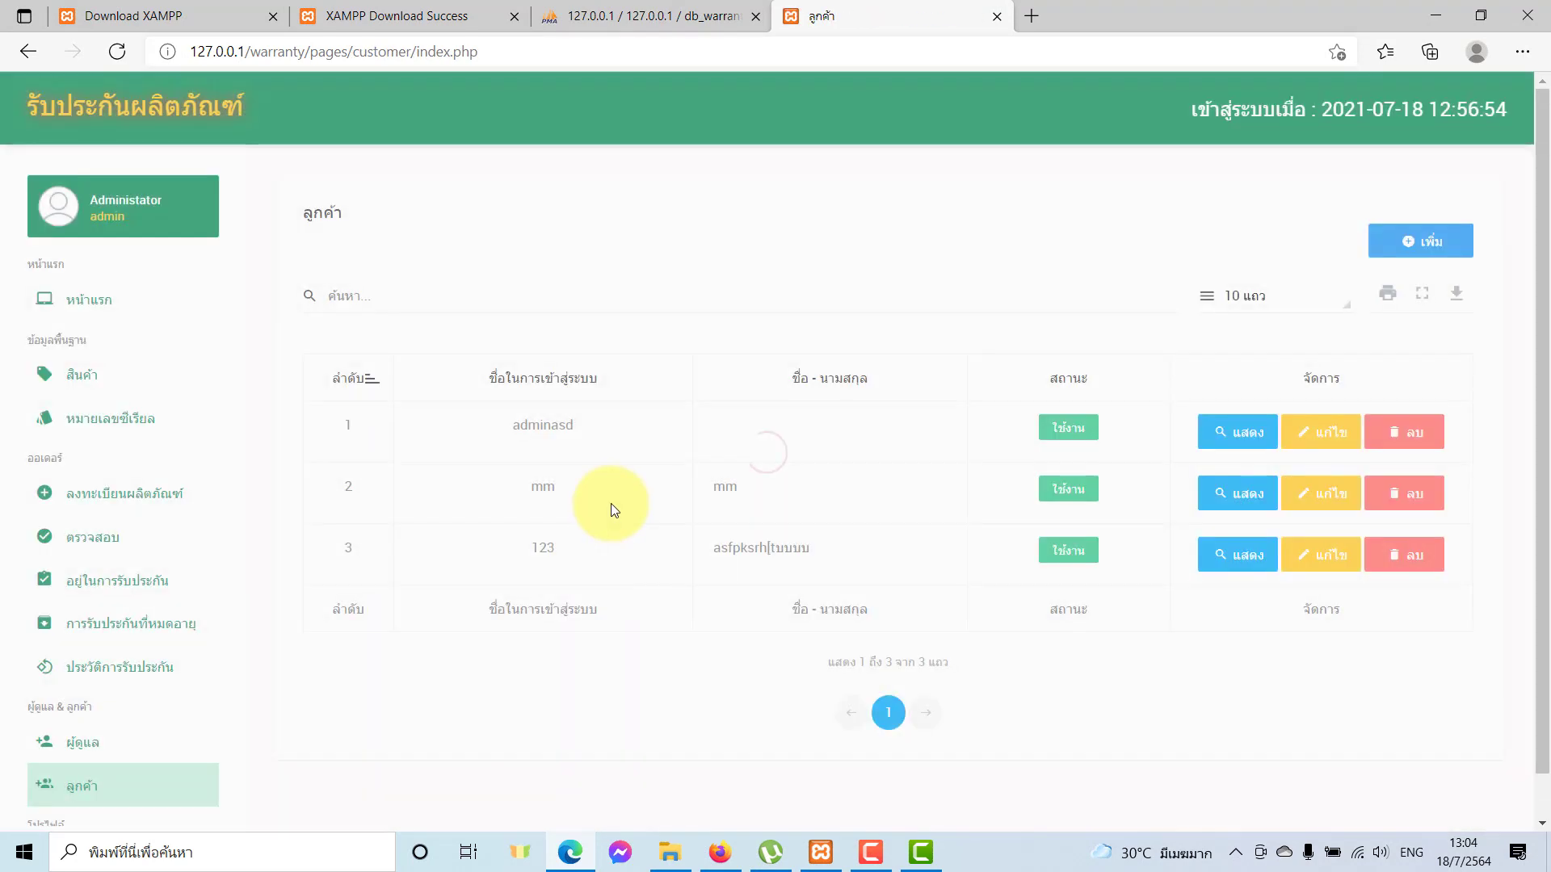
click(1456, 241)
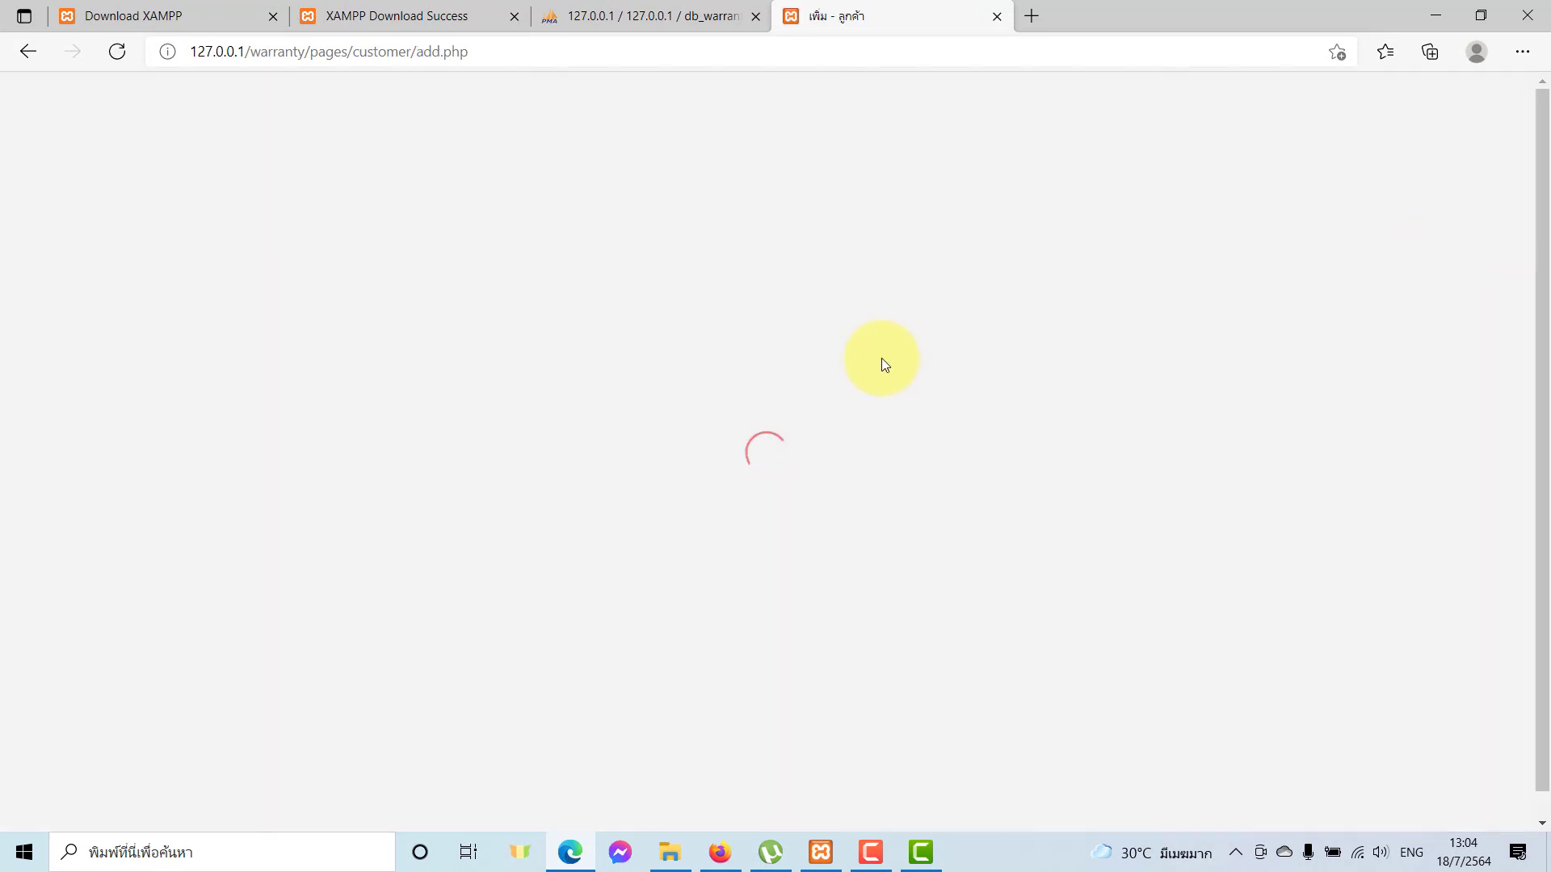
click(466, 445)
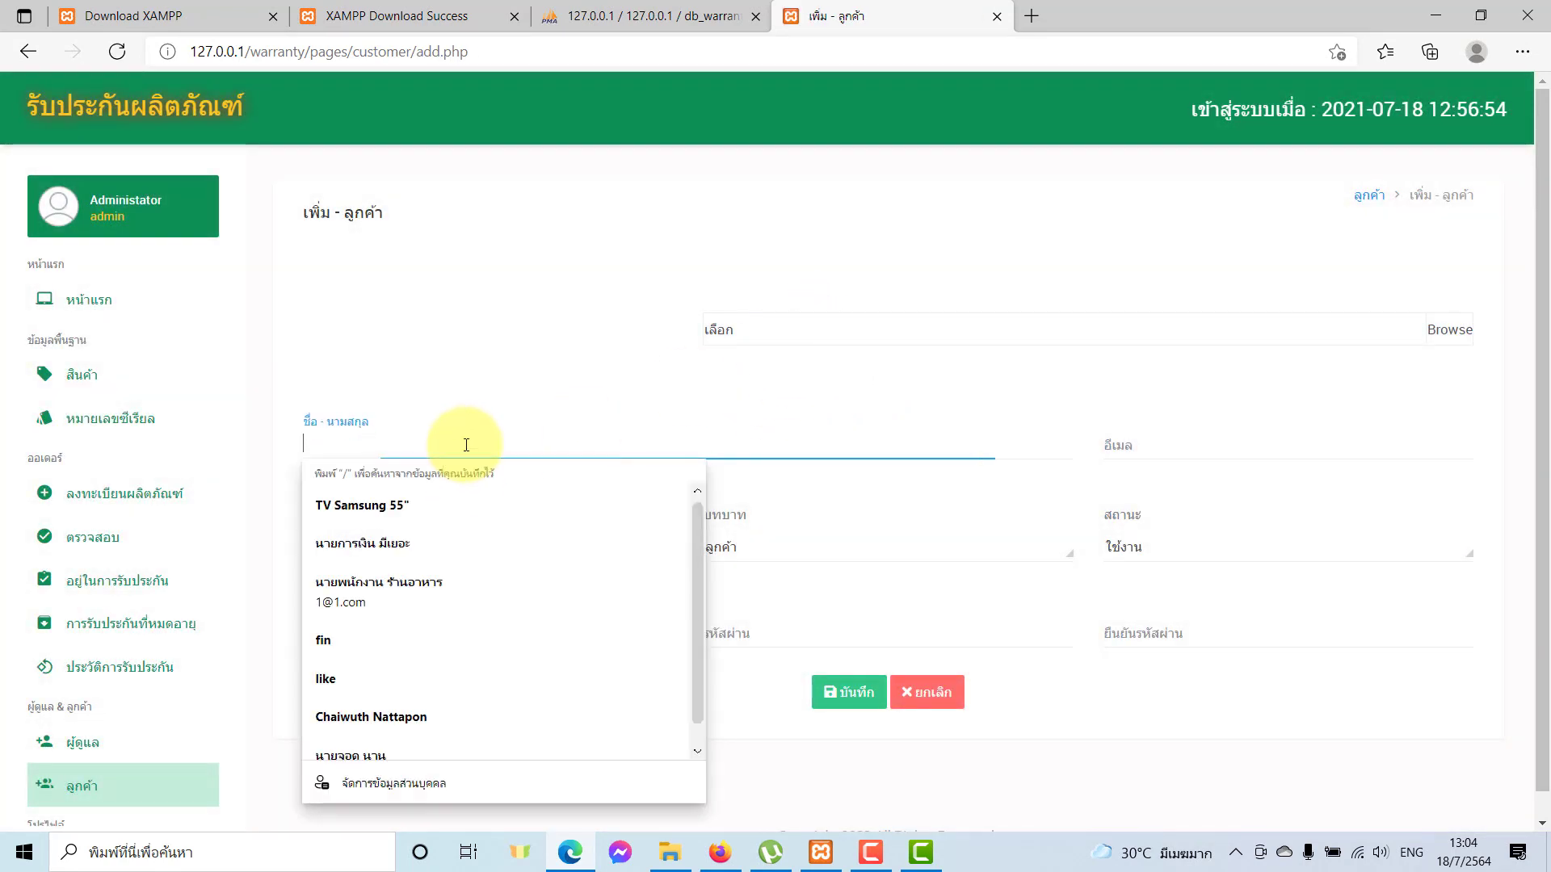
click(517, 541)
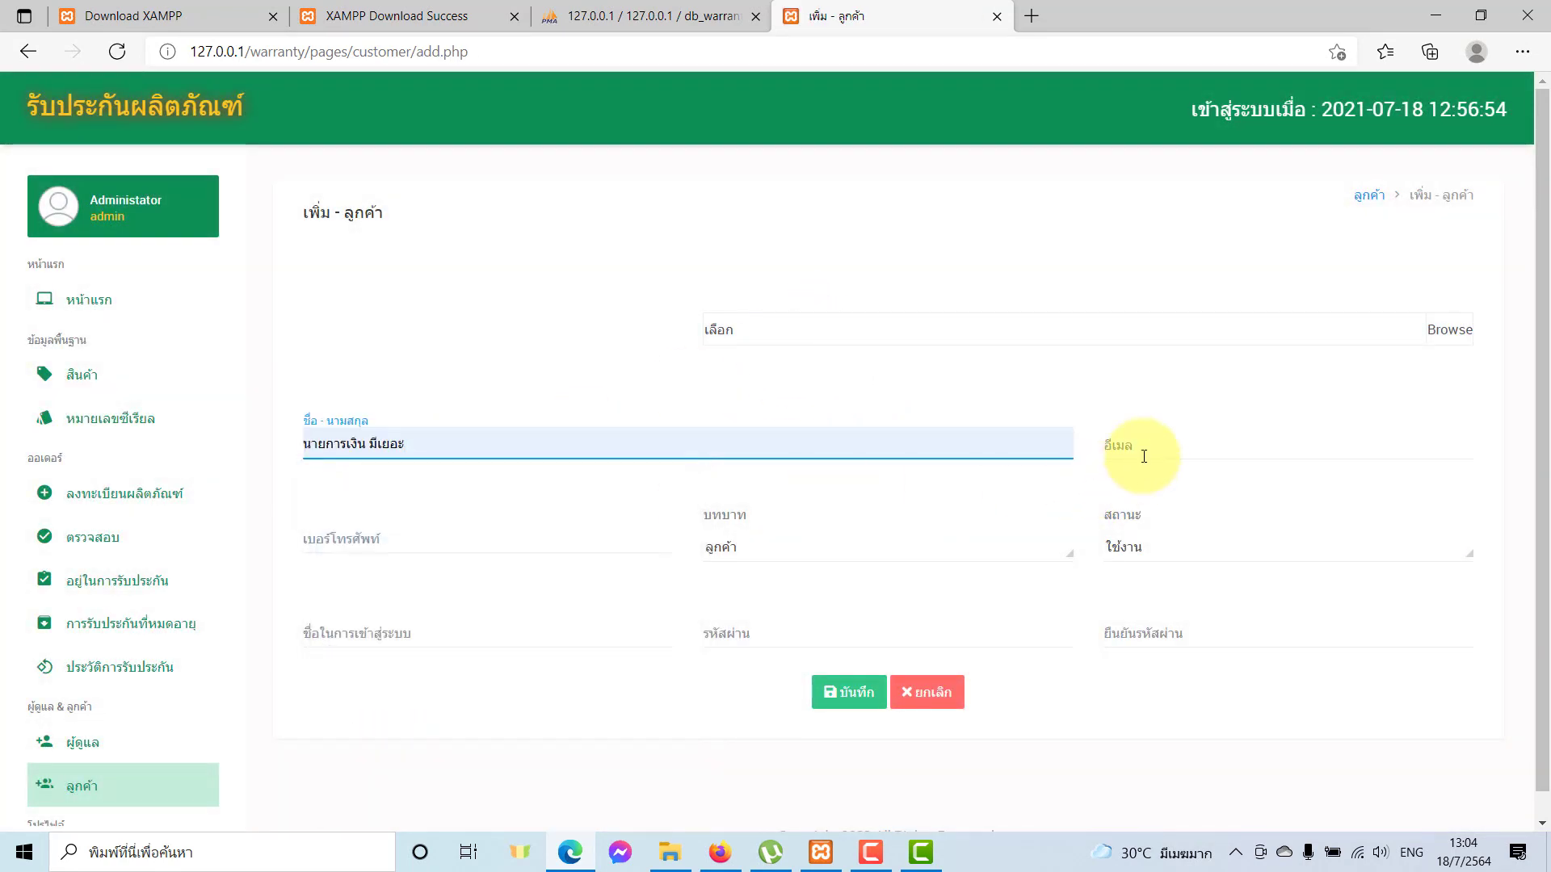
click(1131, 446)
click(1145, 546)
click(503, 537)
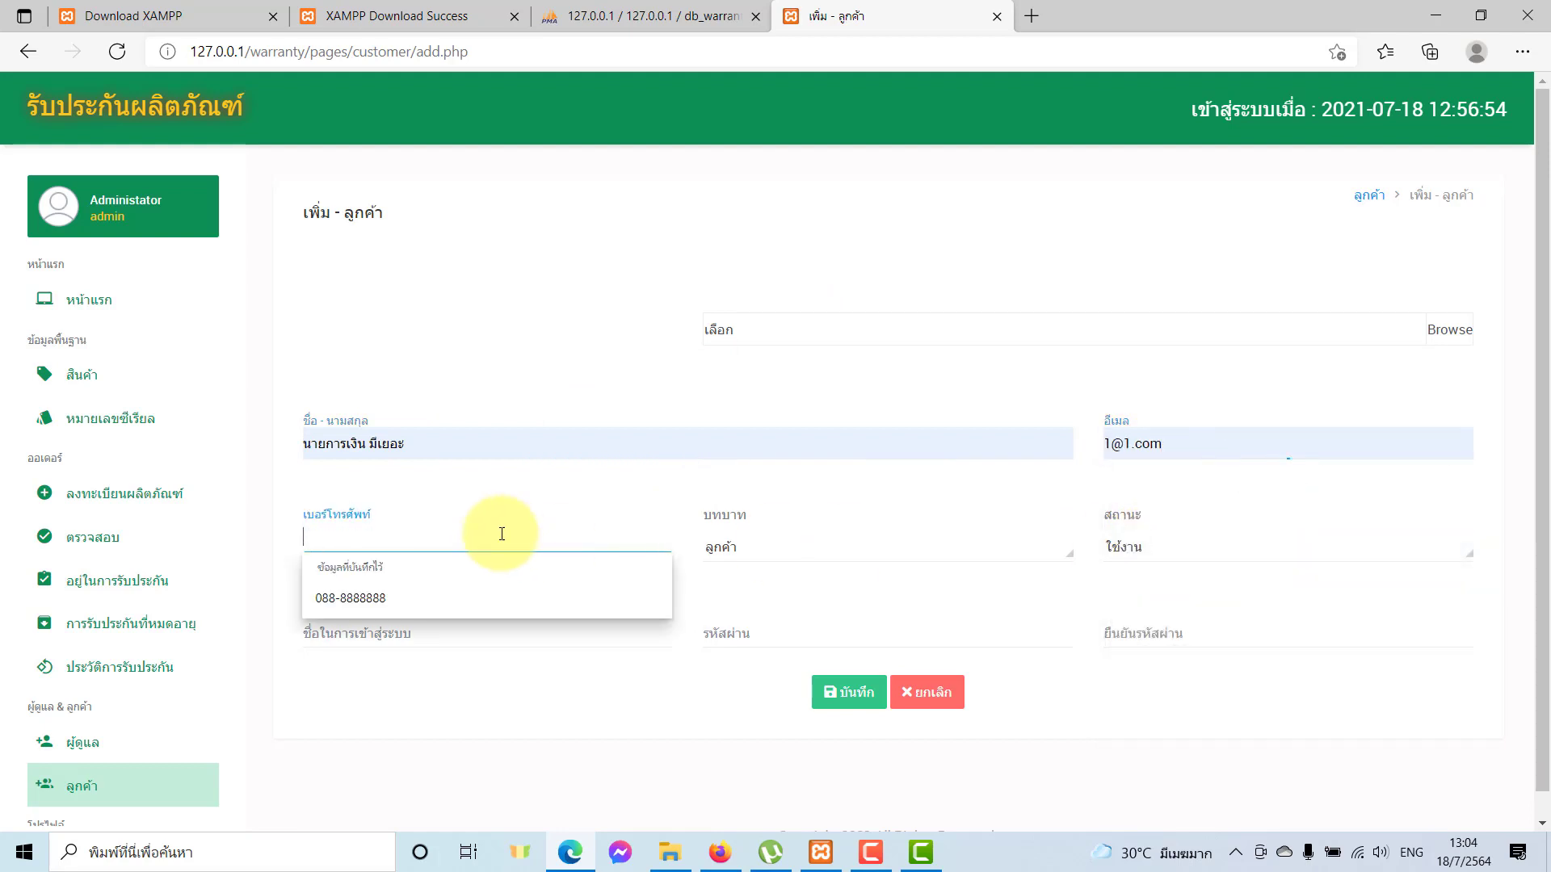
click(501, 596)
Keep role ลูกค้า, enter the login name and password, and save the account.
click(774, 548)
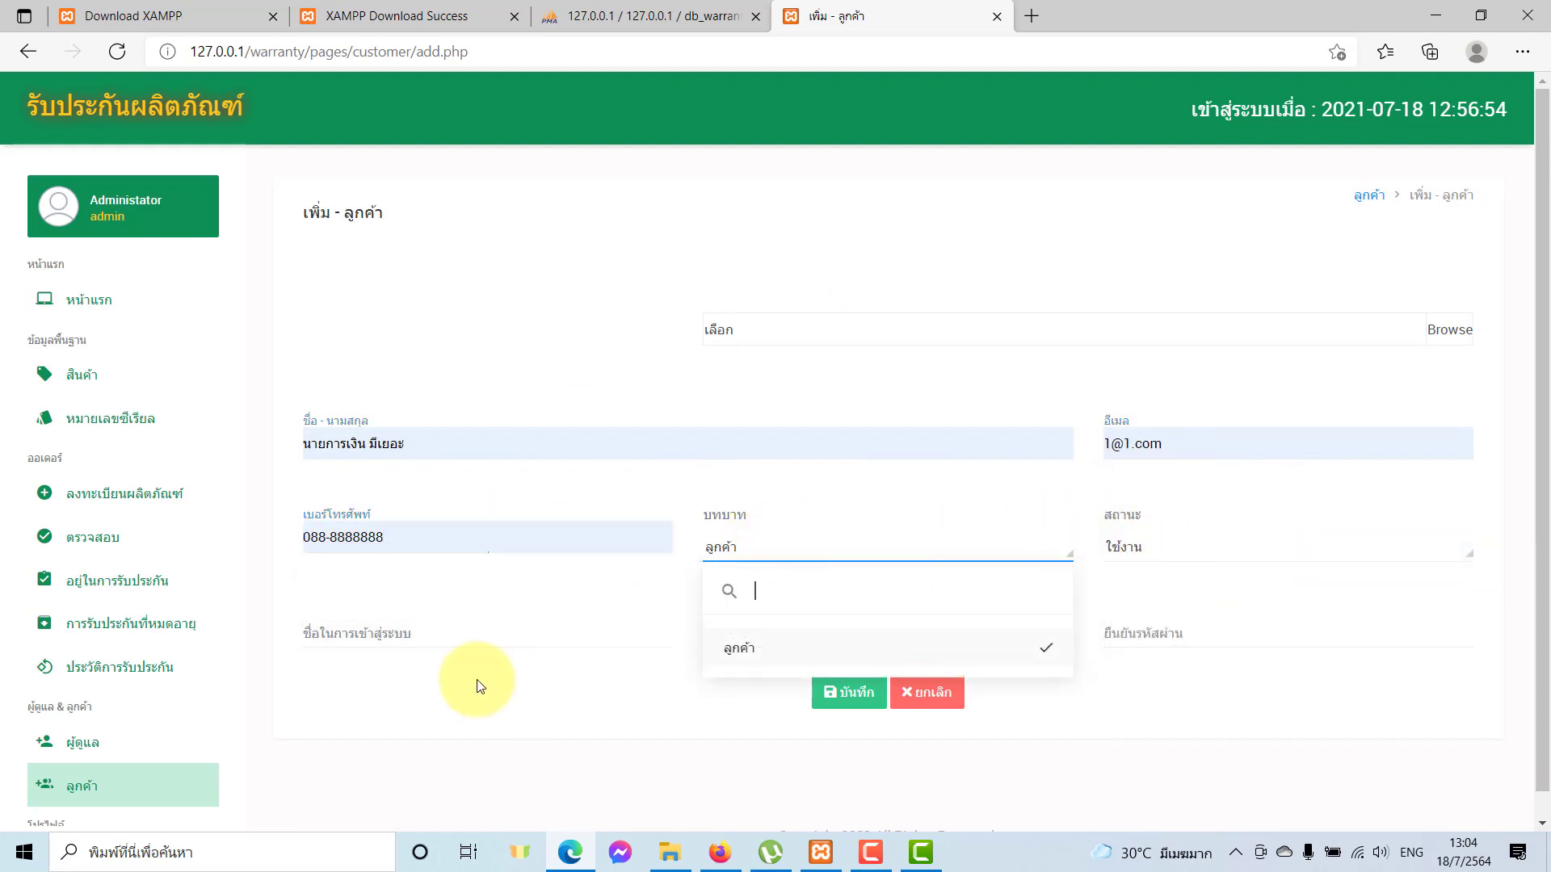
click(416, 646)
text(001)
click(741, 620)
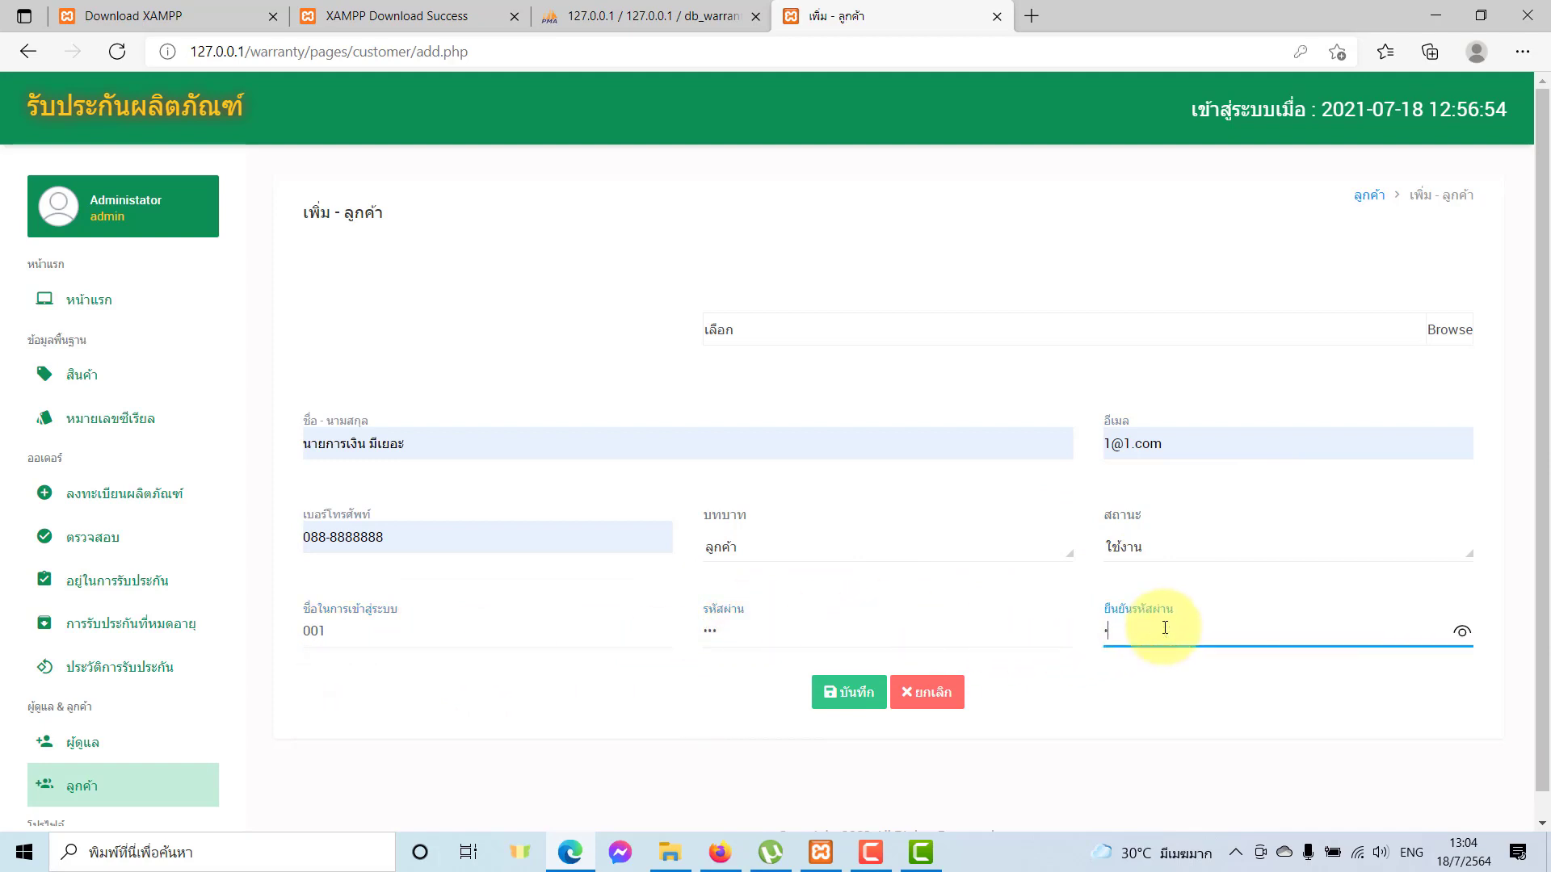
click(848, 692)
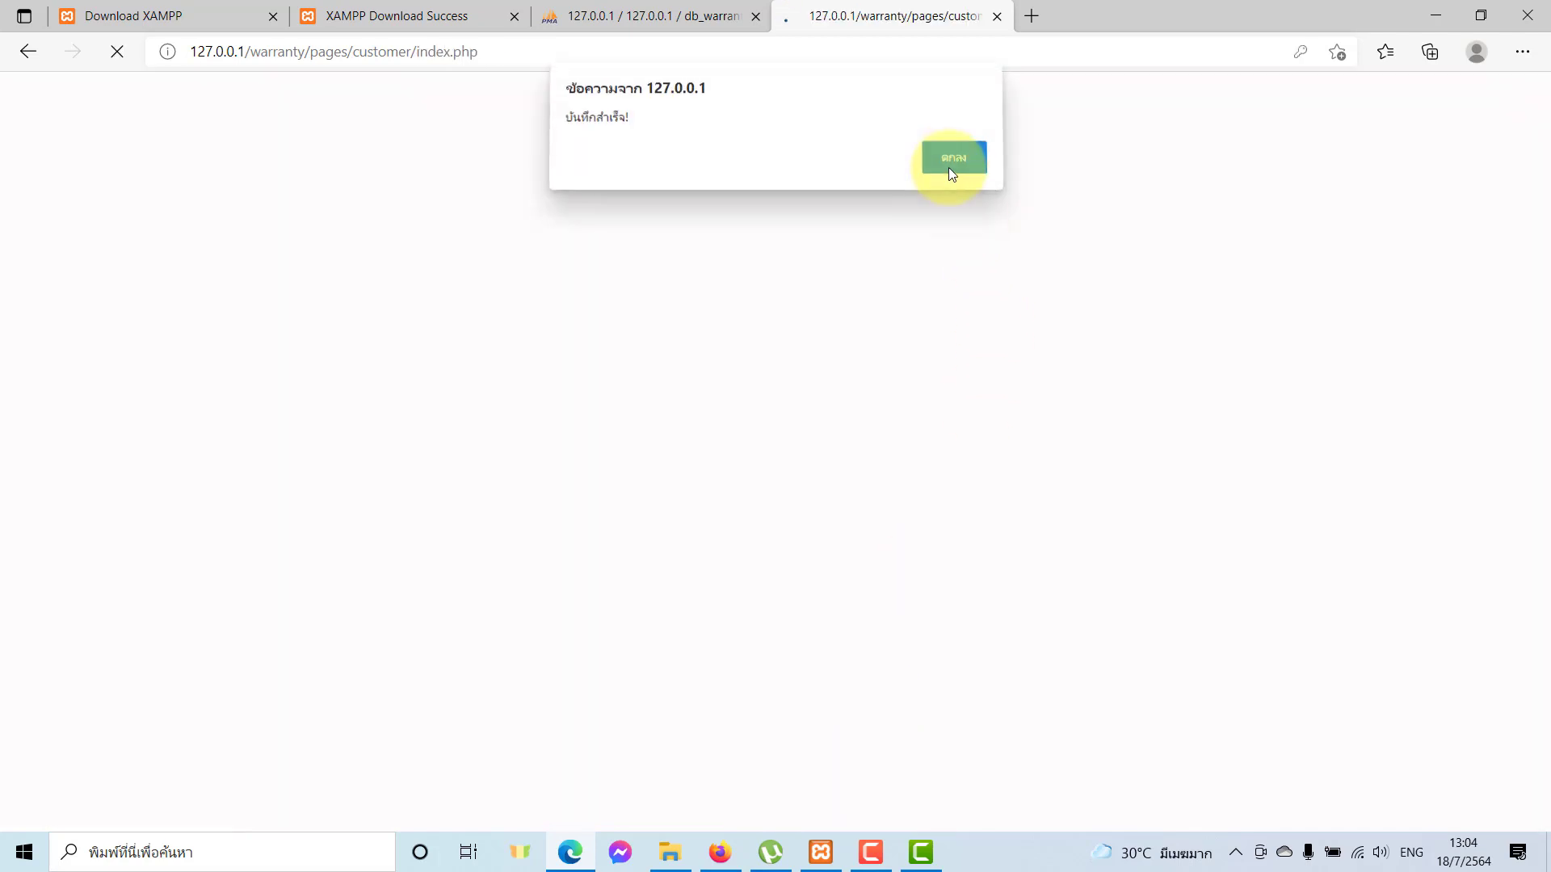
click(951, 162)
Scroll the customer list and sign out of the administrator account.
scroll(403, 549, down, 1)
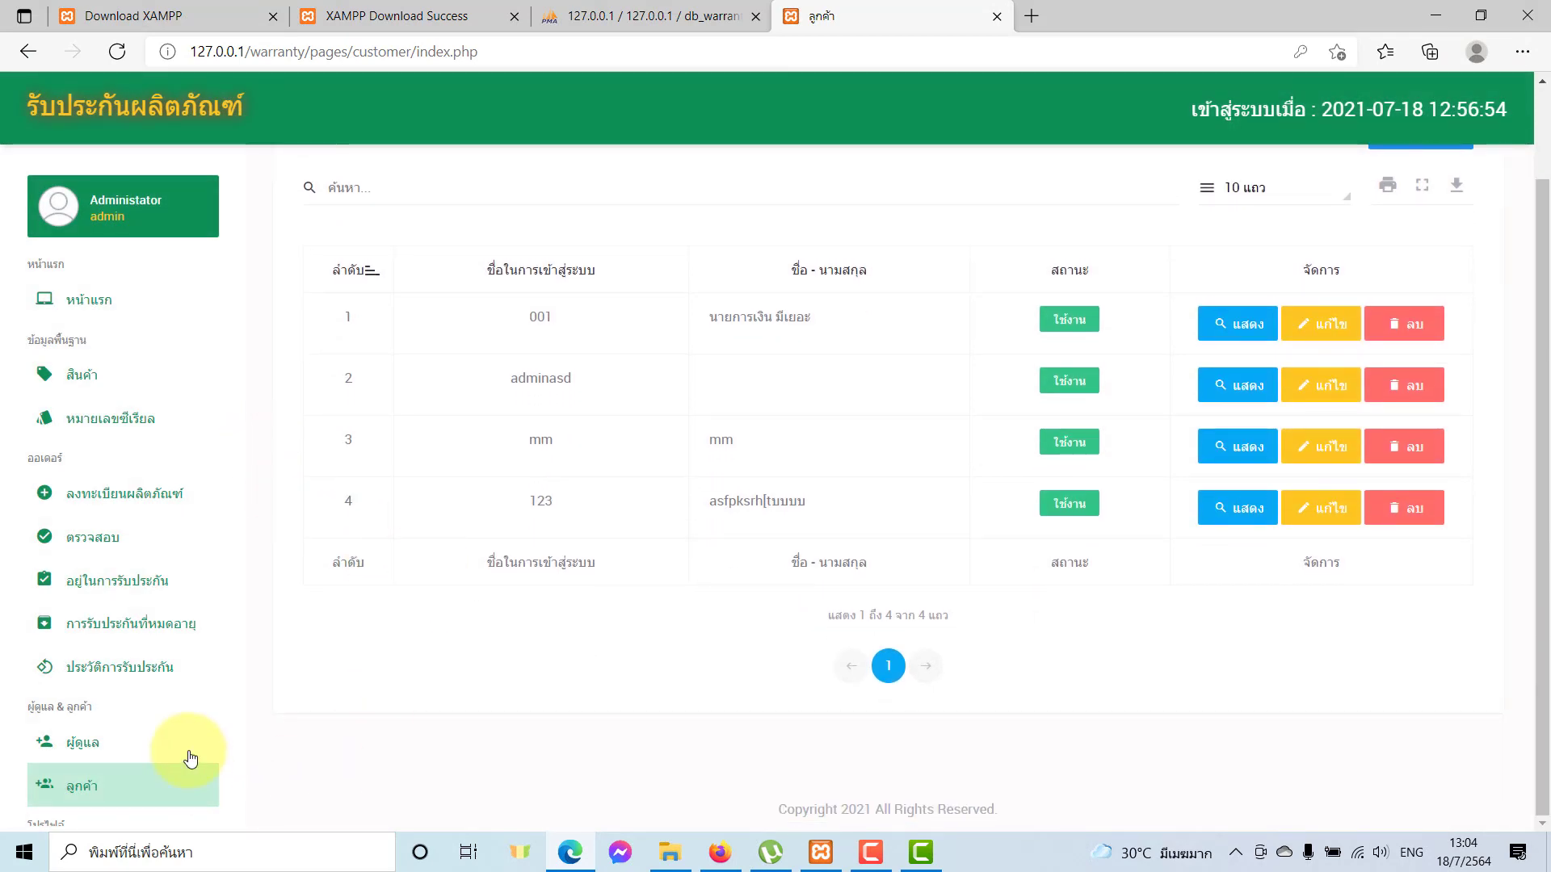
scroll(161, 727, down, 2)
click(121, 792)
Log in with the new customer's username and password and open the empty ลงทะเบียนผลิตภัณฑ์ list.
click(822, 427)
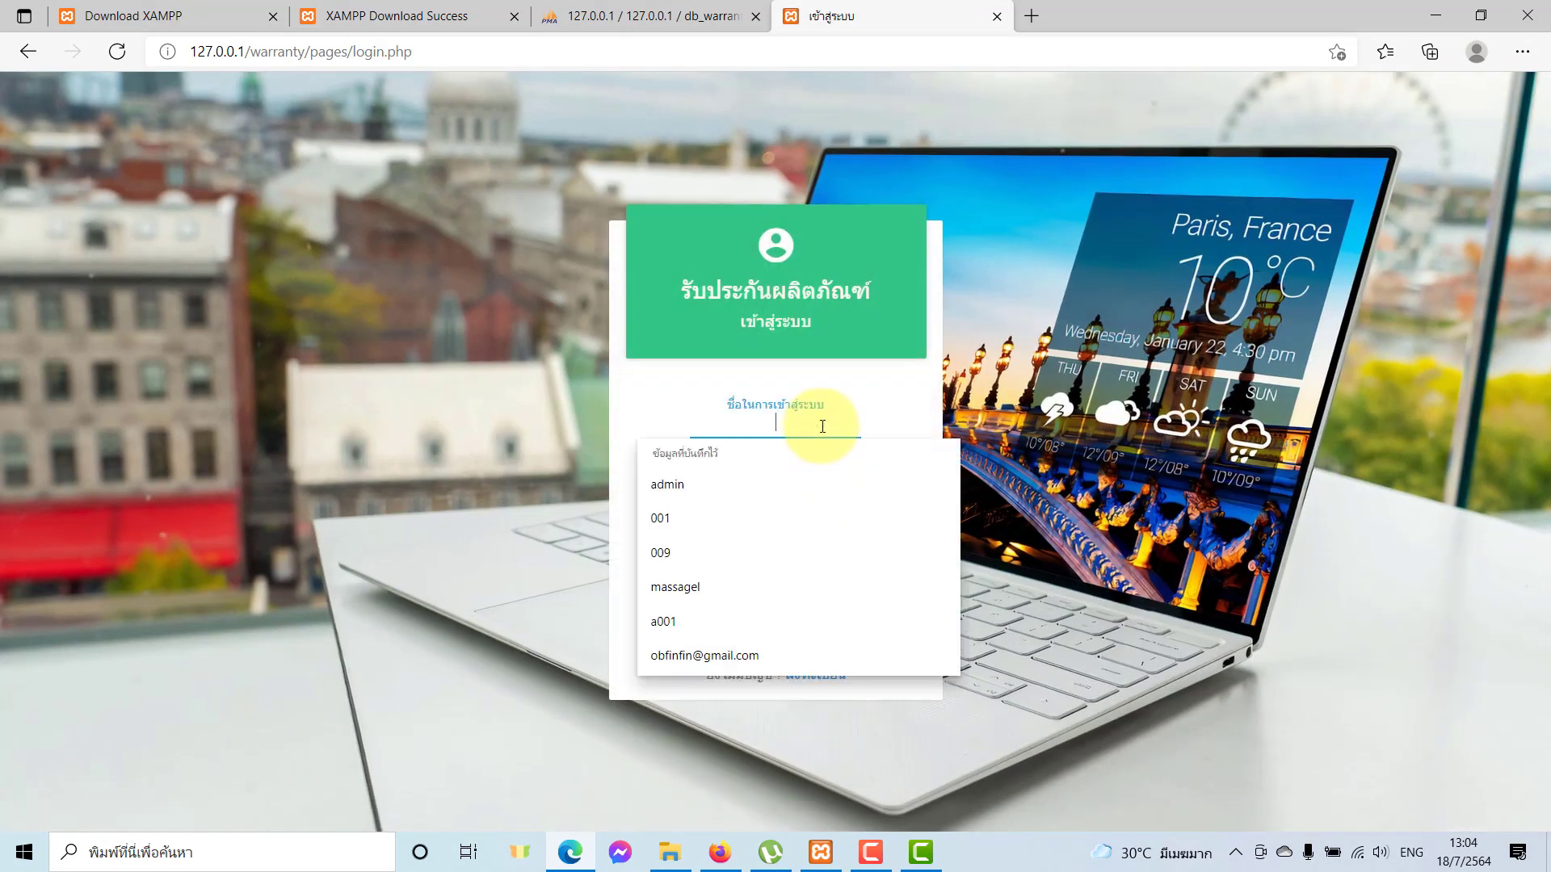
text(001)
key(Tab)
text(1)
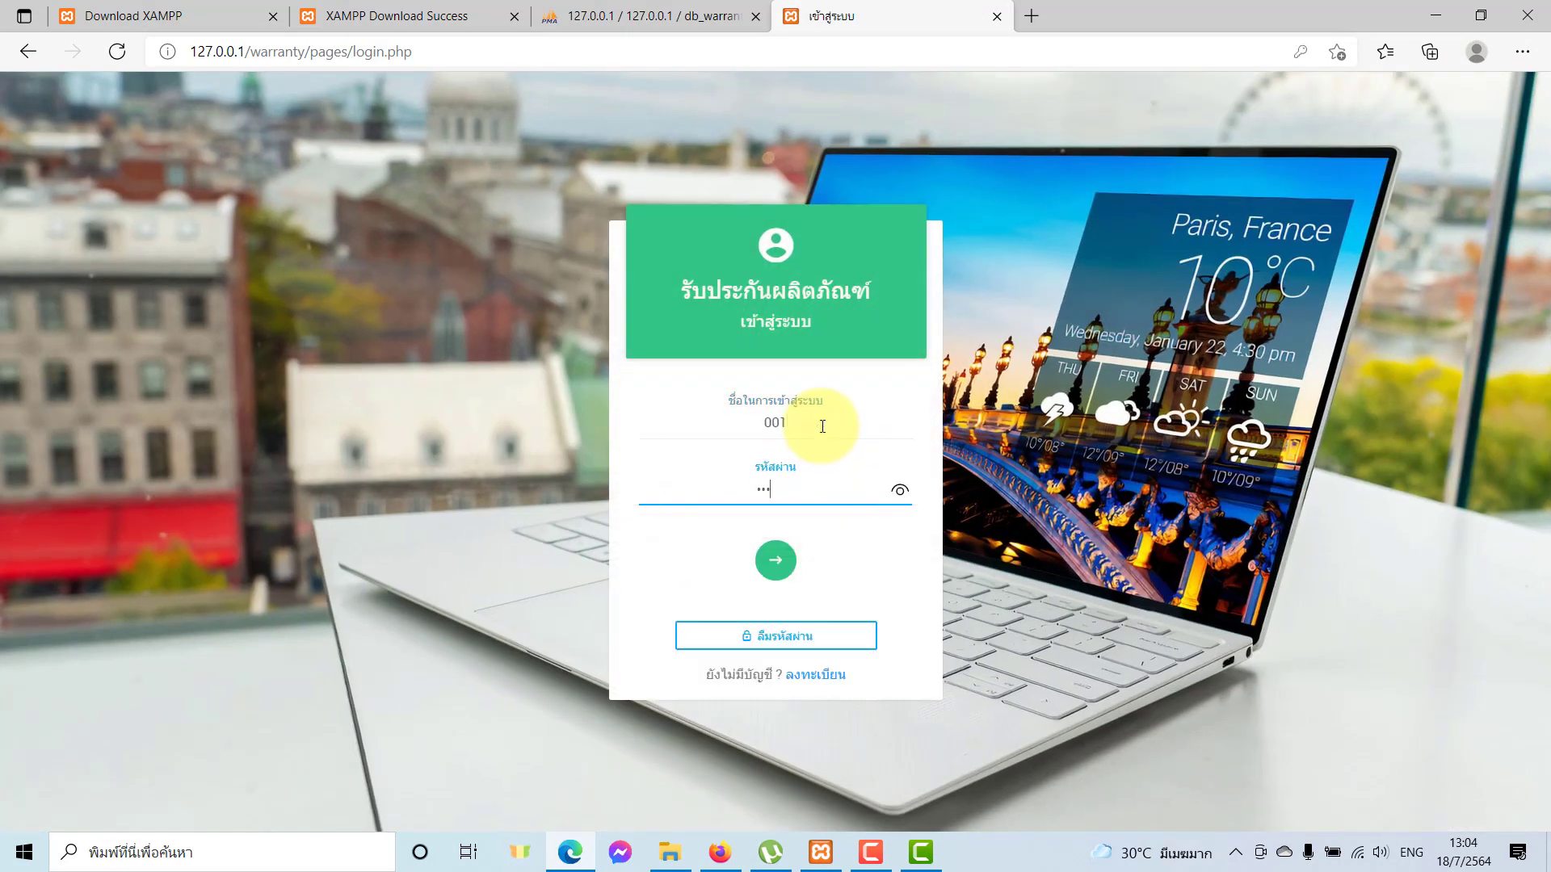
key(Return)
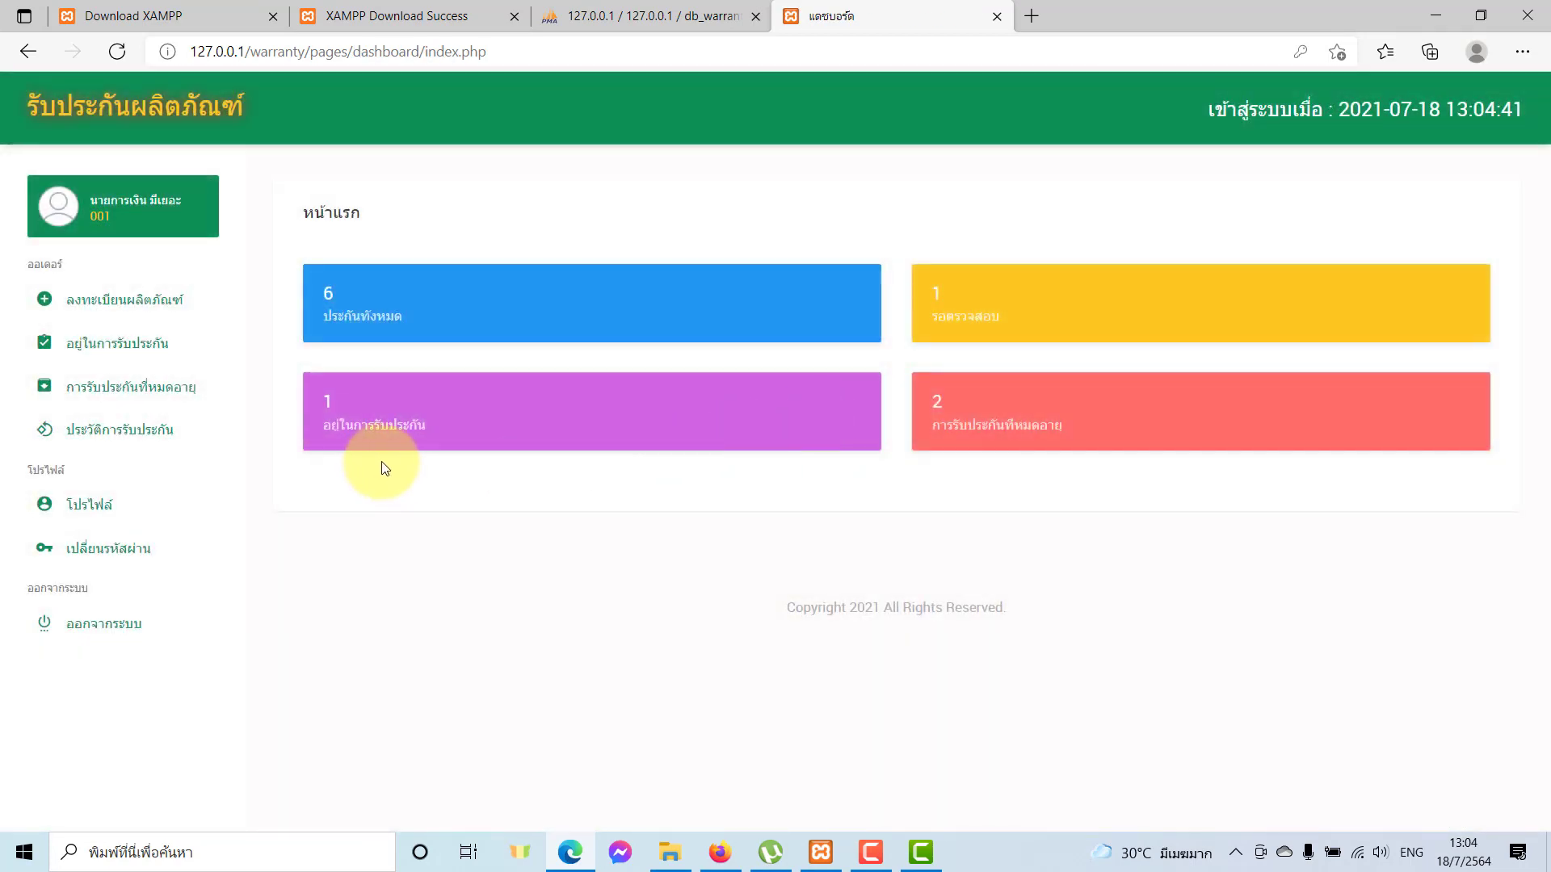
click(148, 303)
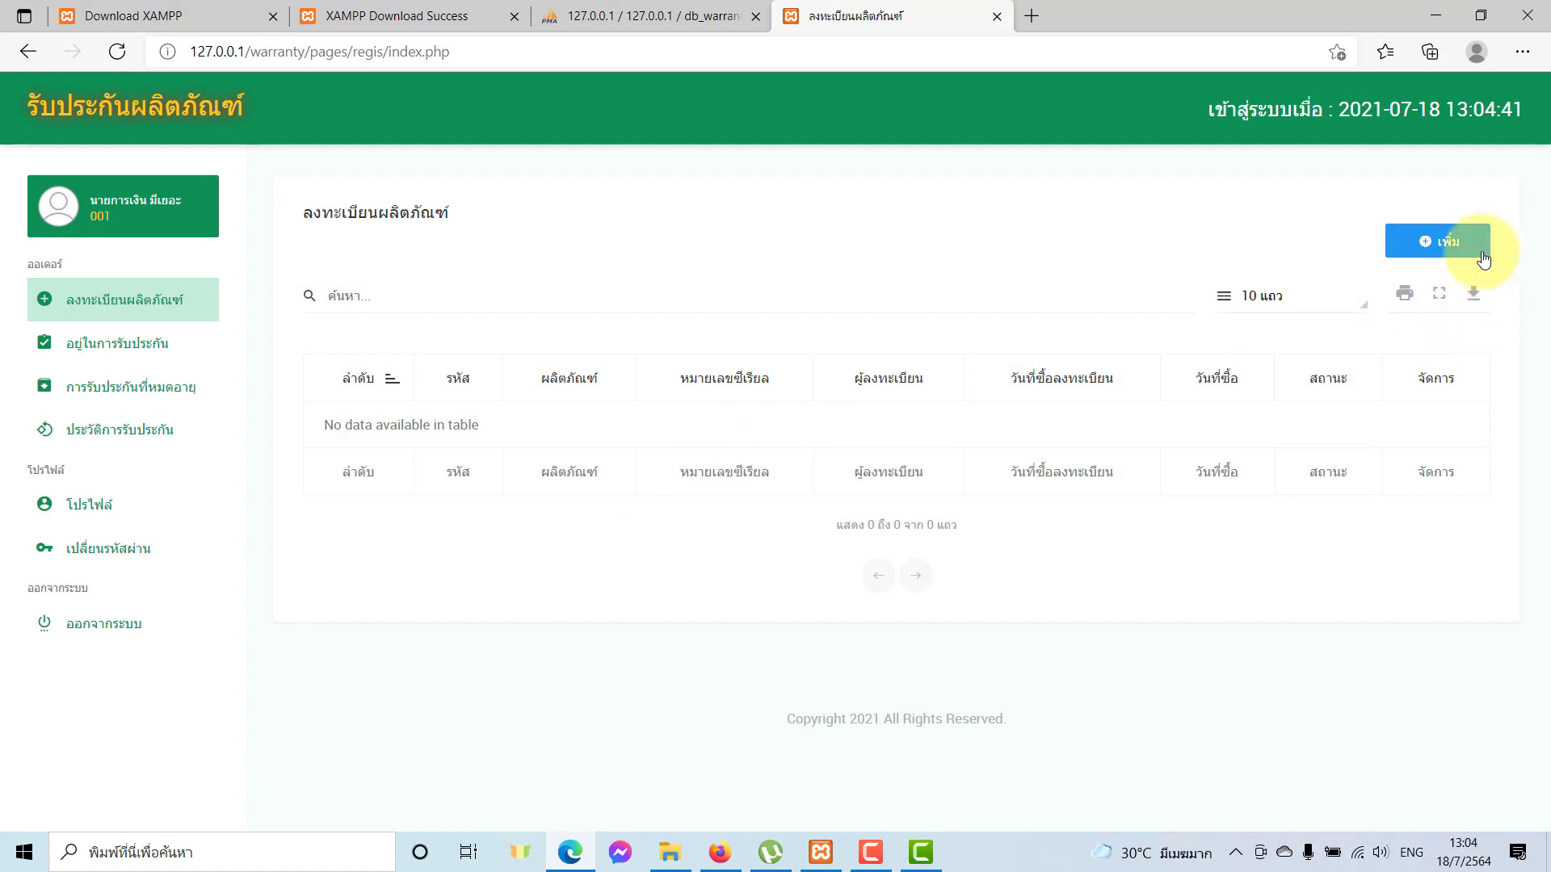
Start a new registration for A001 - TV Samsung 55" with serial A001-124.
click(1472, 253)
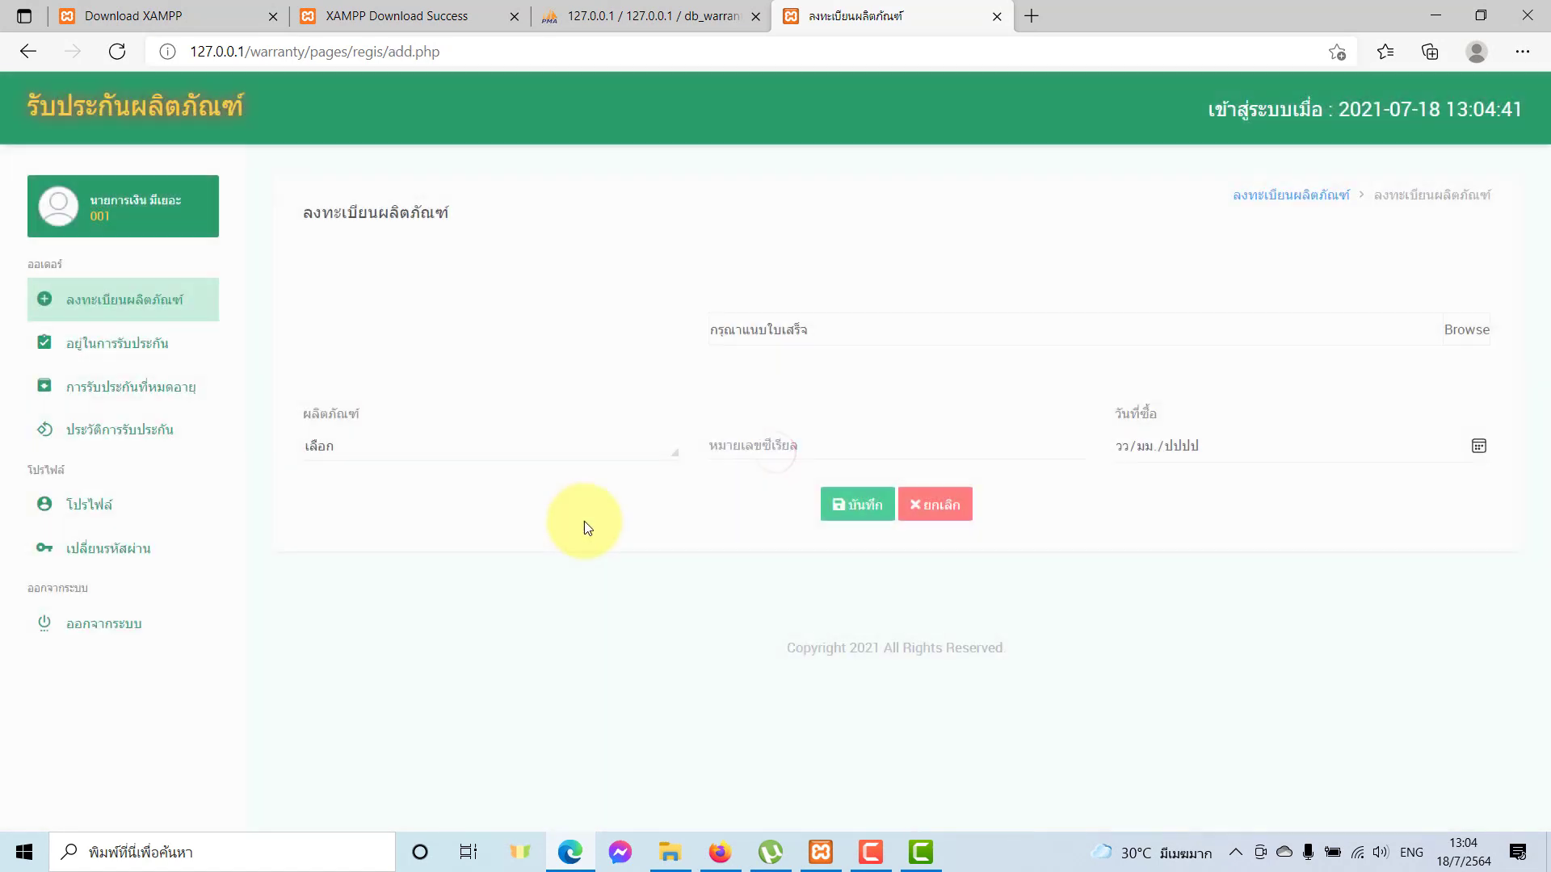
click(601, 450)
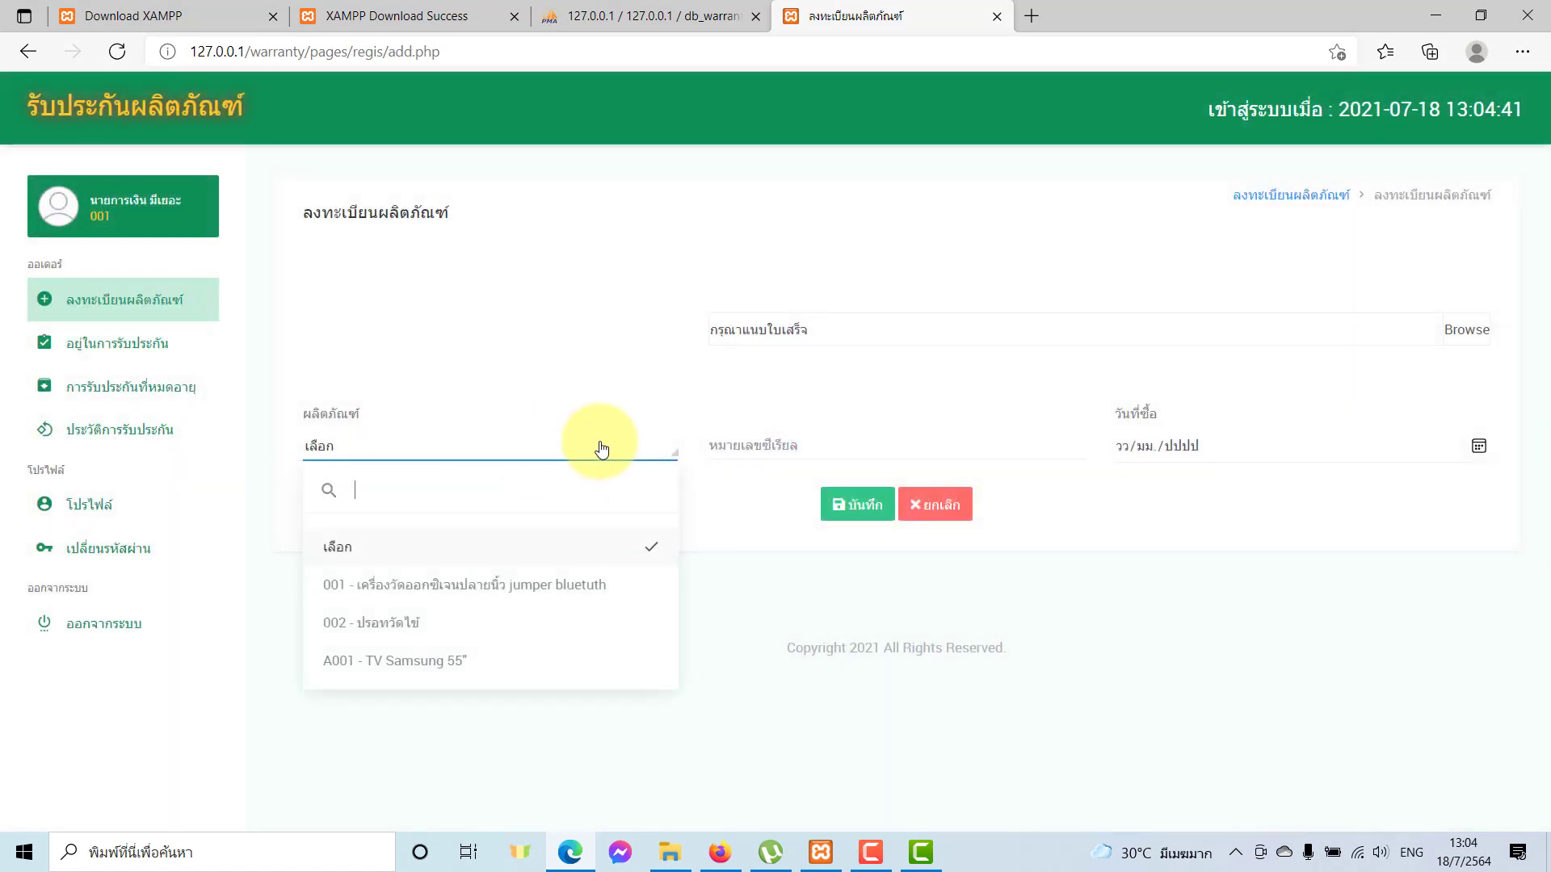
click(434, 675)
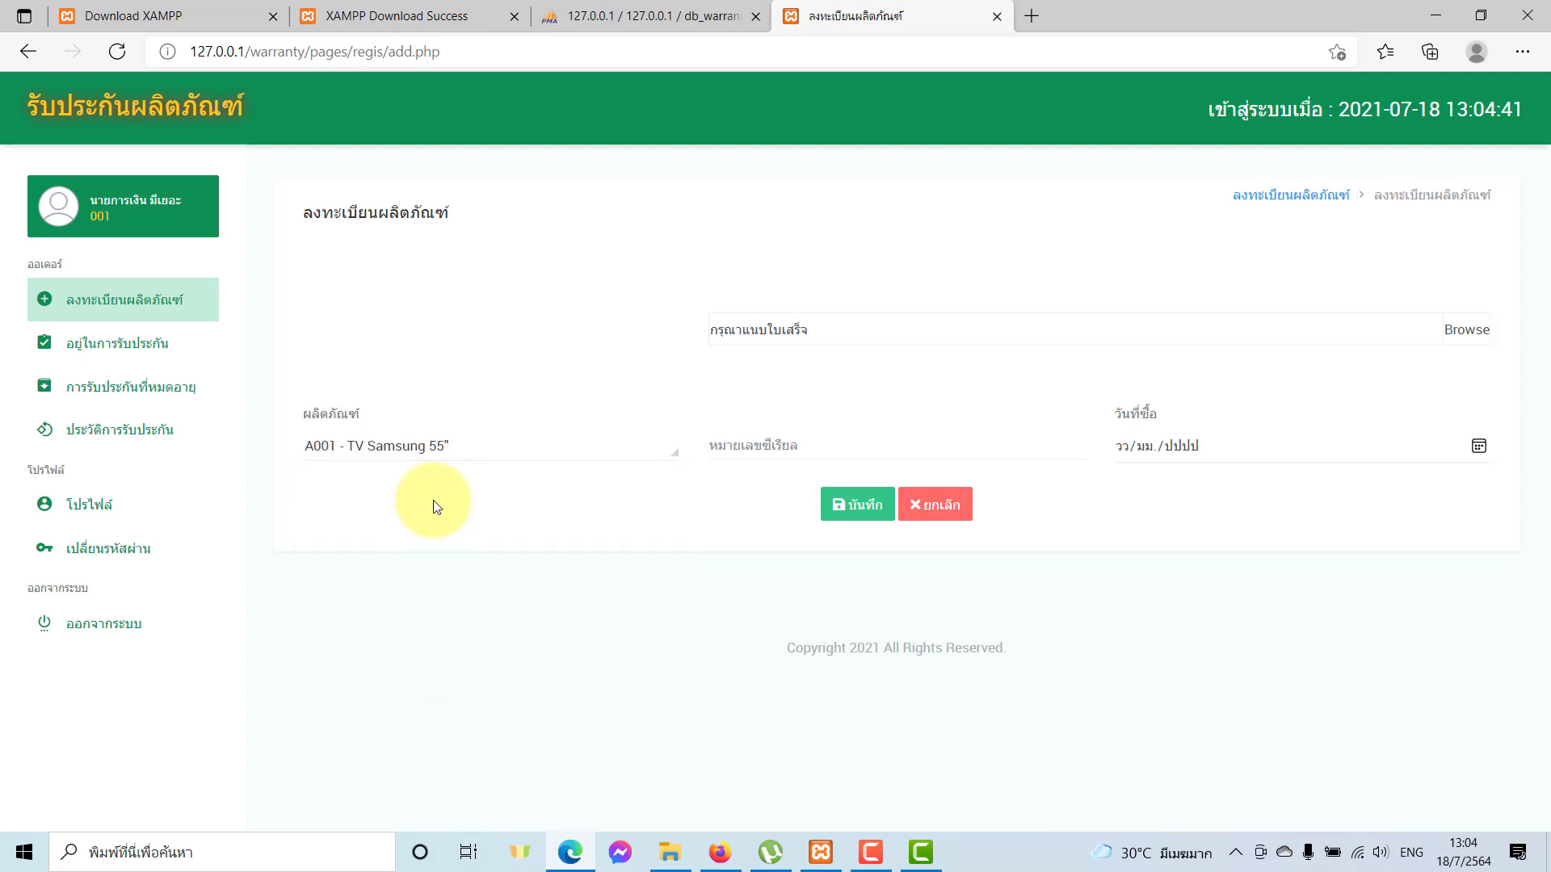
click(719, 446)
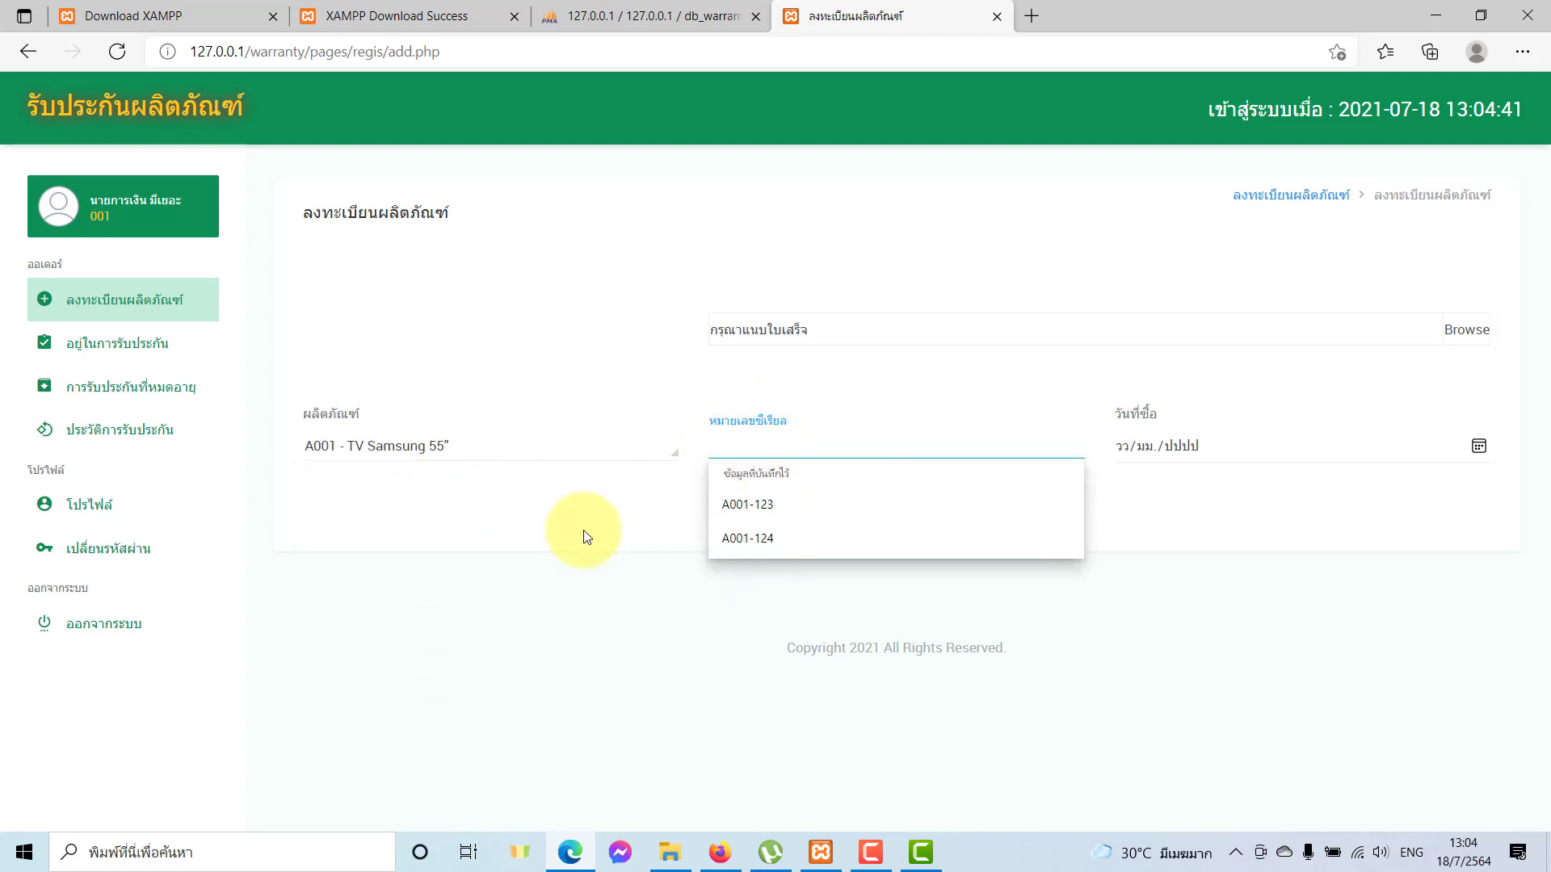
click(760, 539)
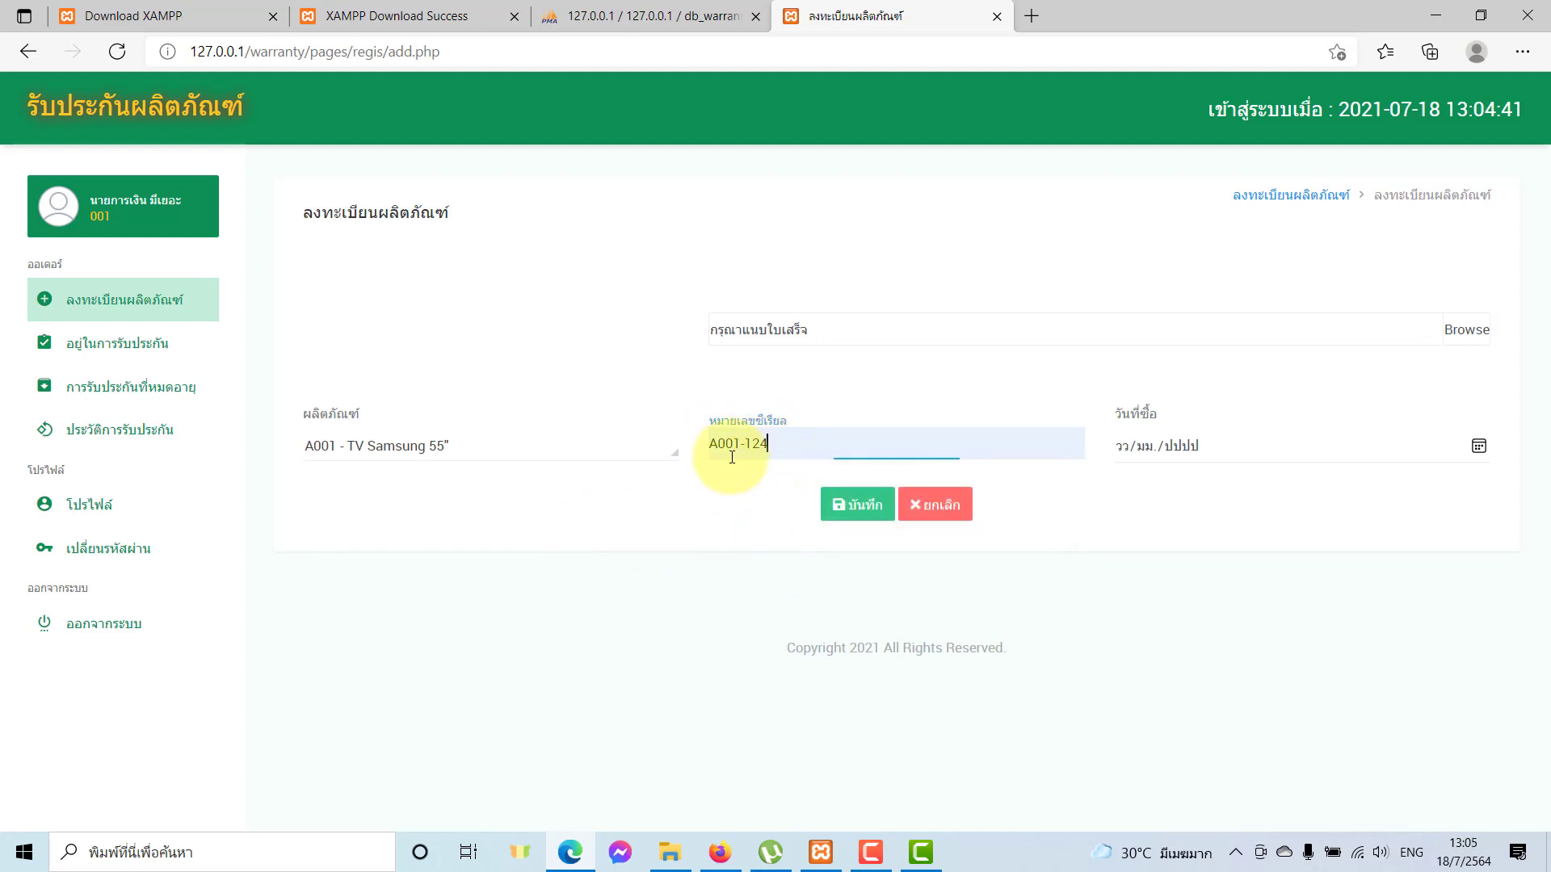
Set purchase date 18/07/2021, attach the receipt file, and submit the registration.
click(1187, 446)
click(1478, 446)
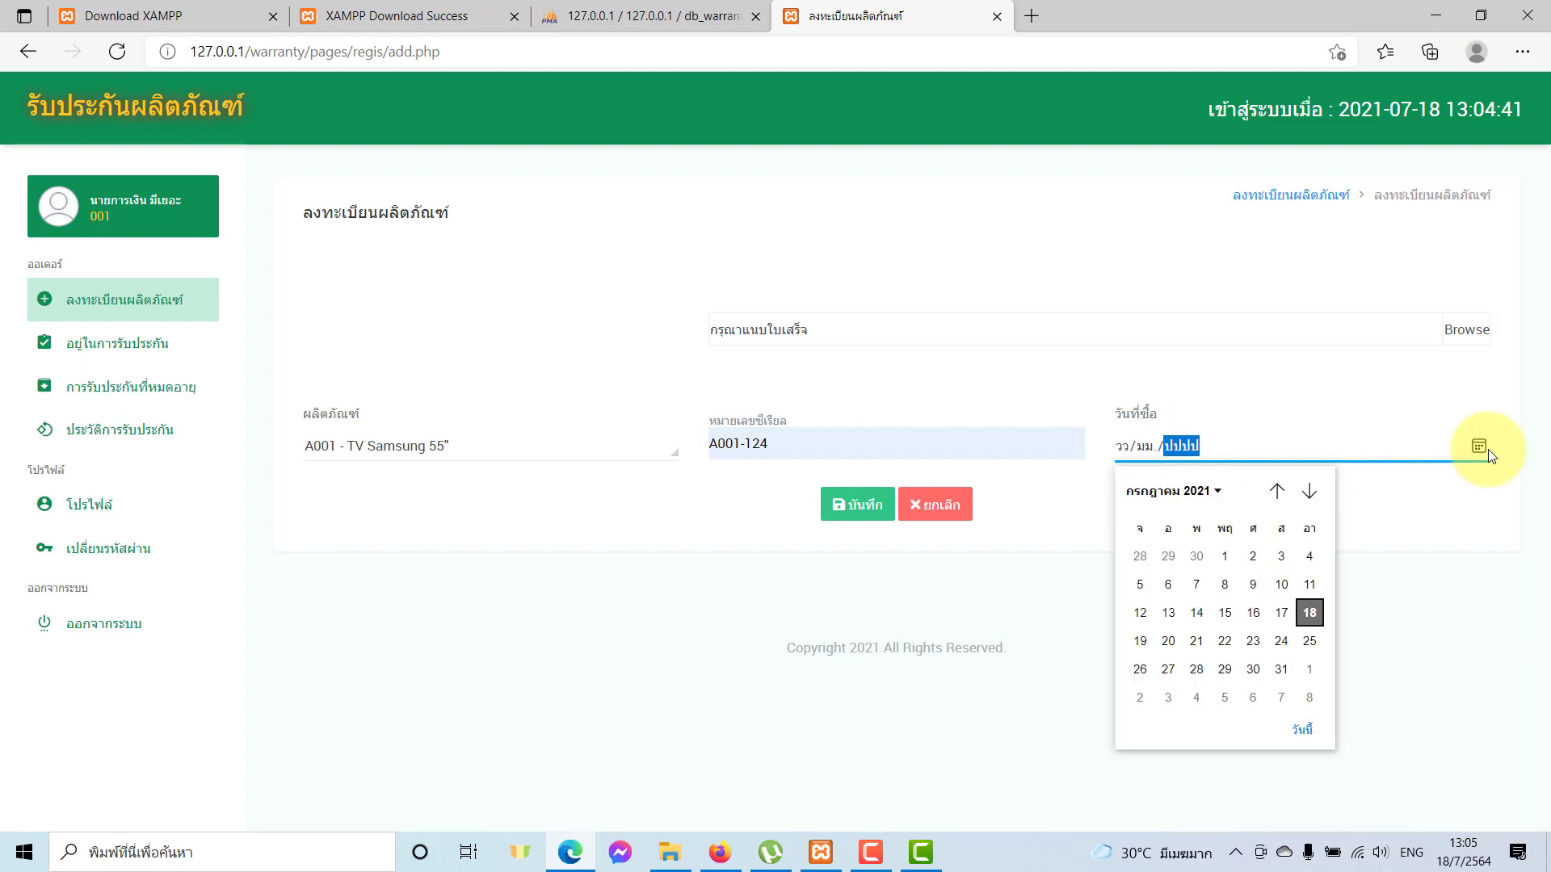
click(1309, 612)
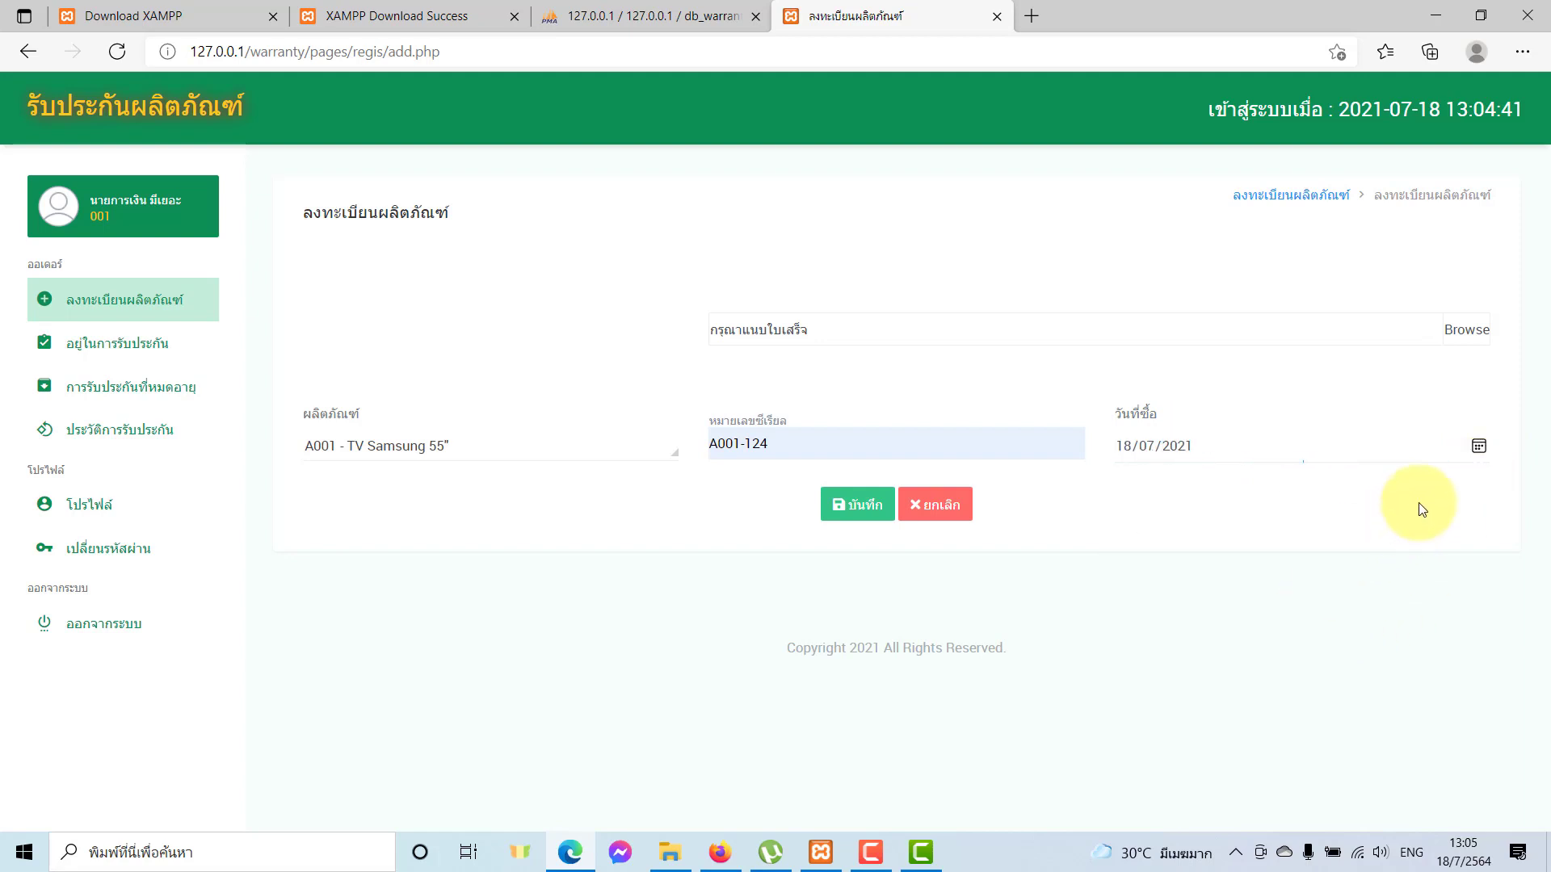
click(1458, 331)
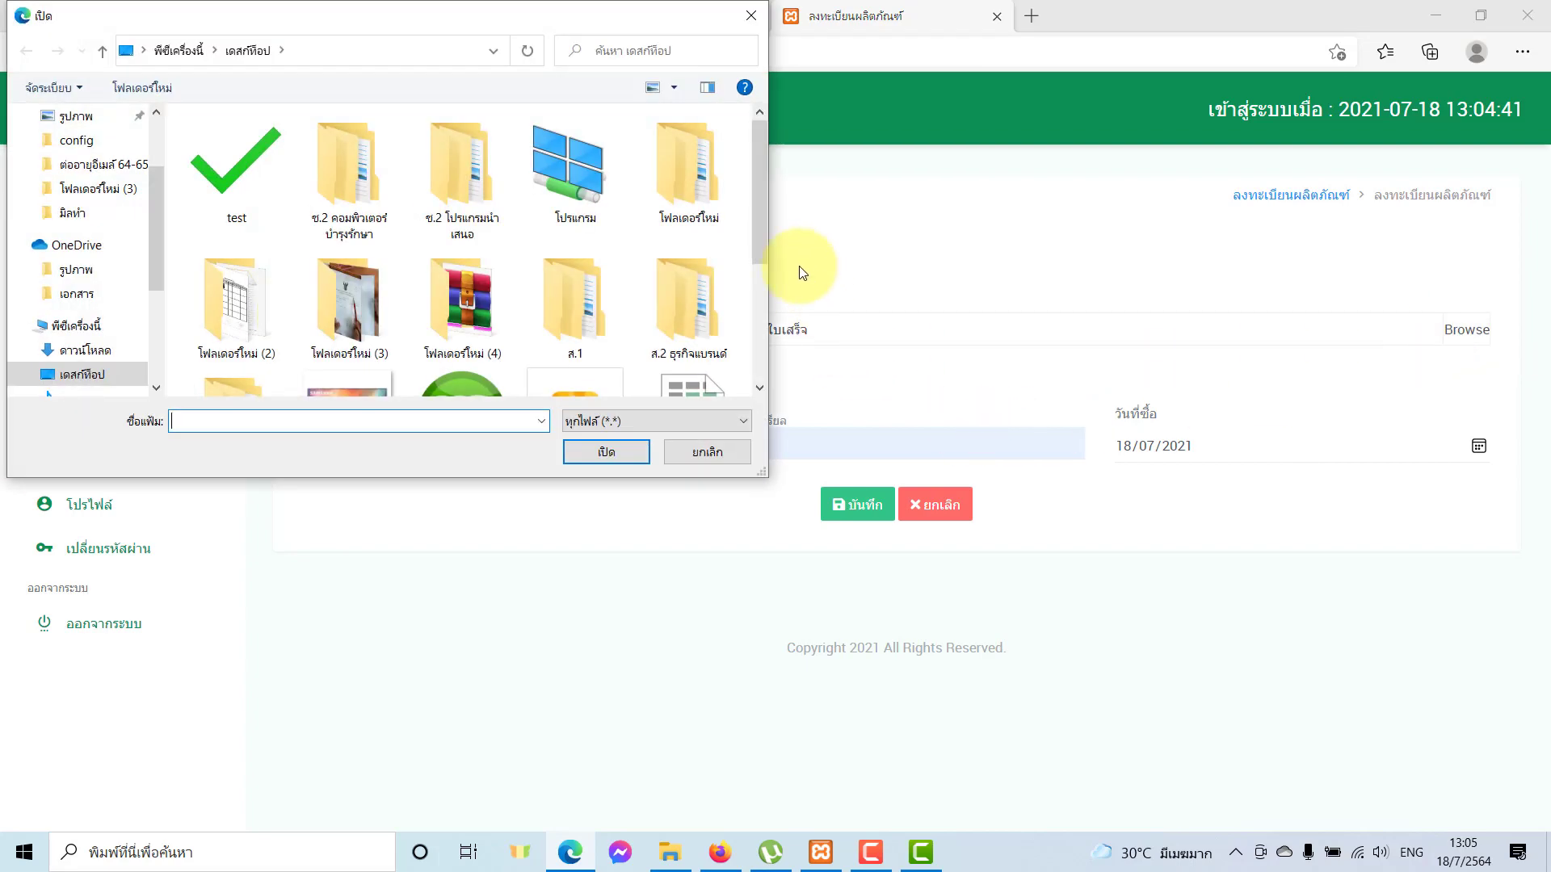
scroll(761, 273, down, 3)
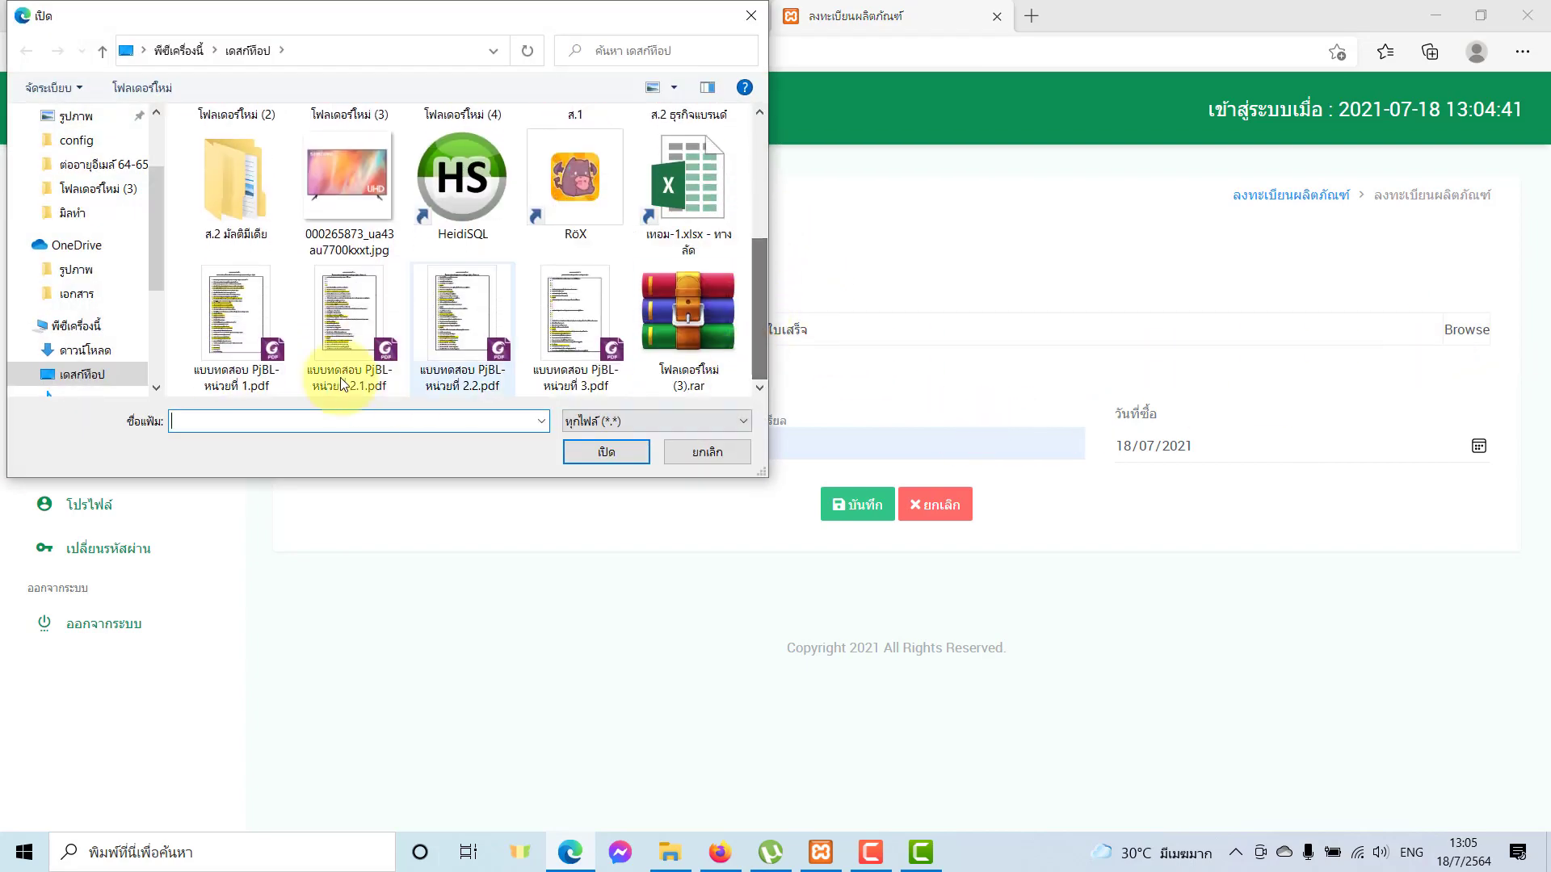
click(234, 339)
double_click(234, 345)
click(848, 508)
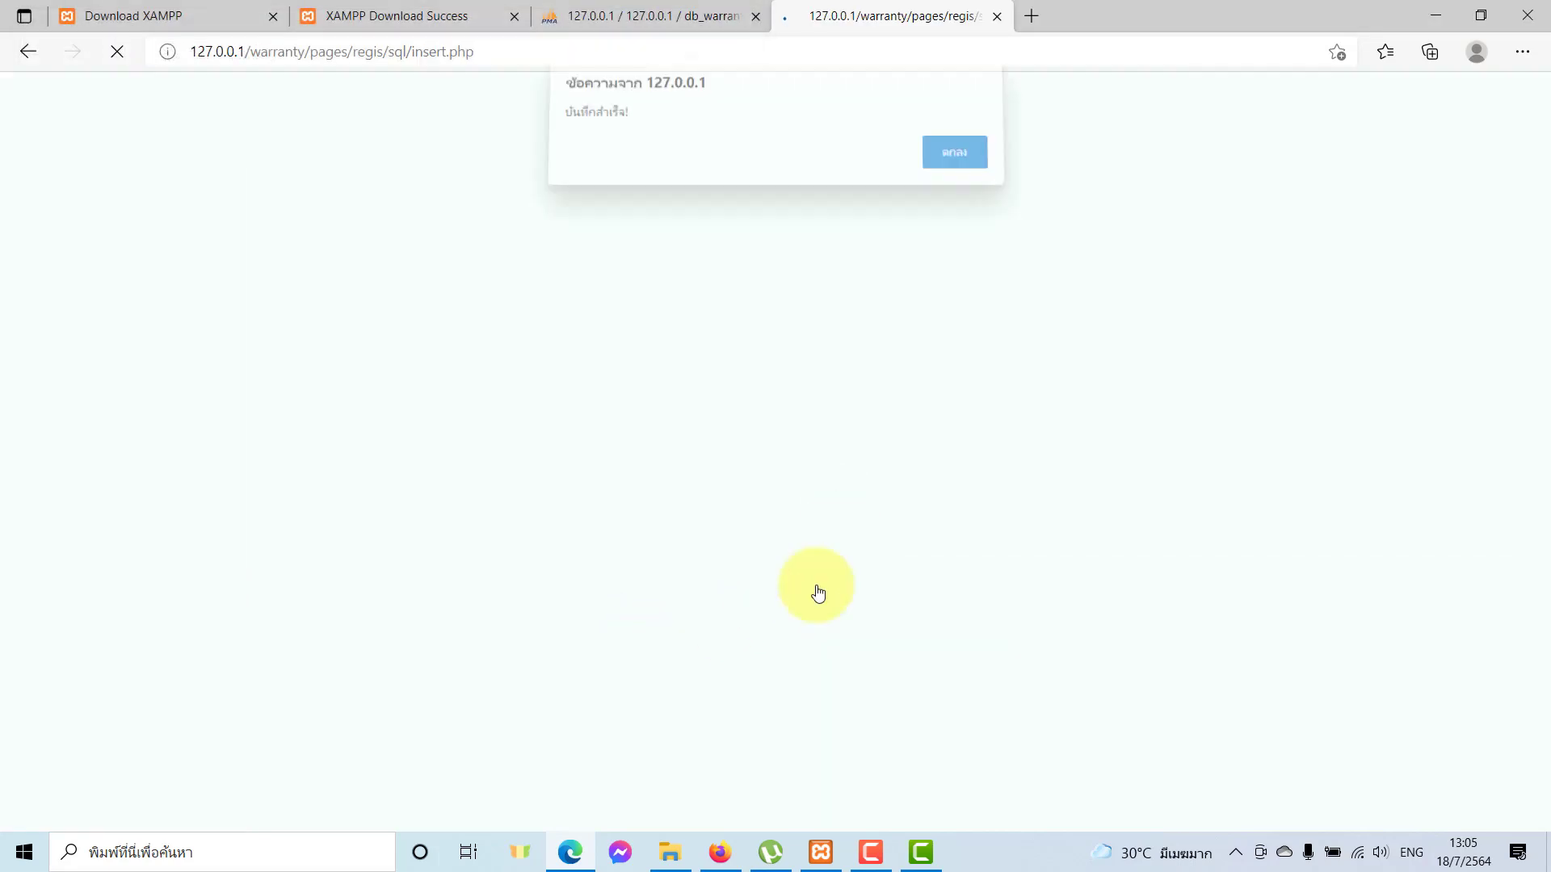
Dismiss the save message and open the TV Samsung 55 registration for editing.
click(955, 168)
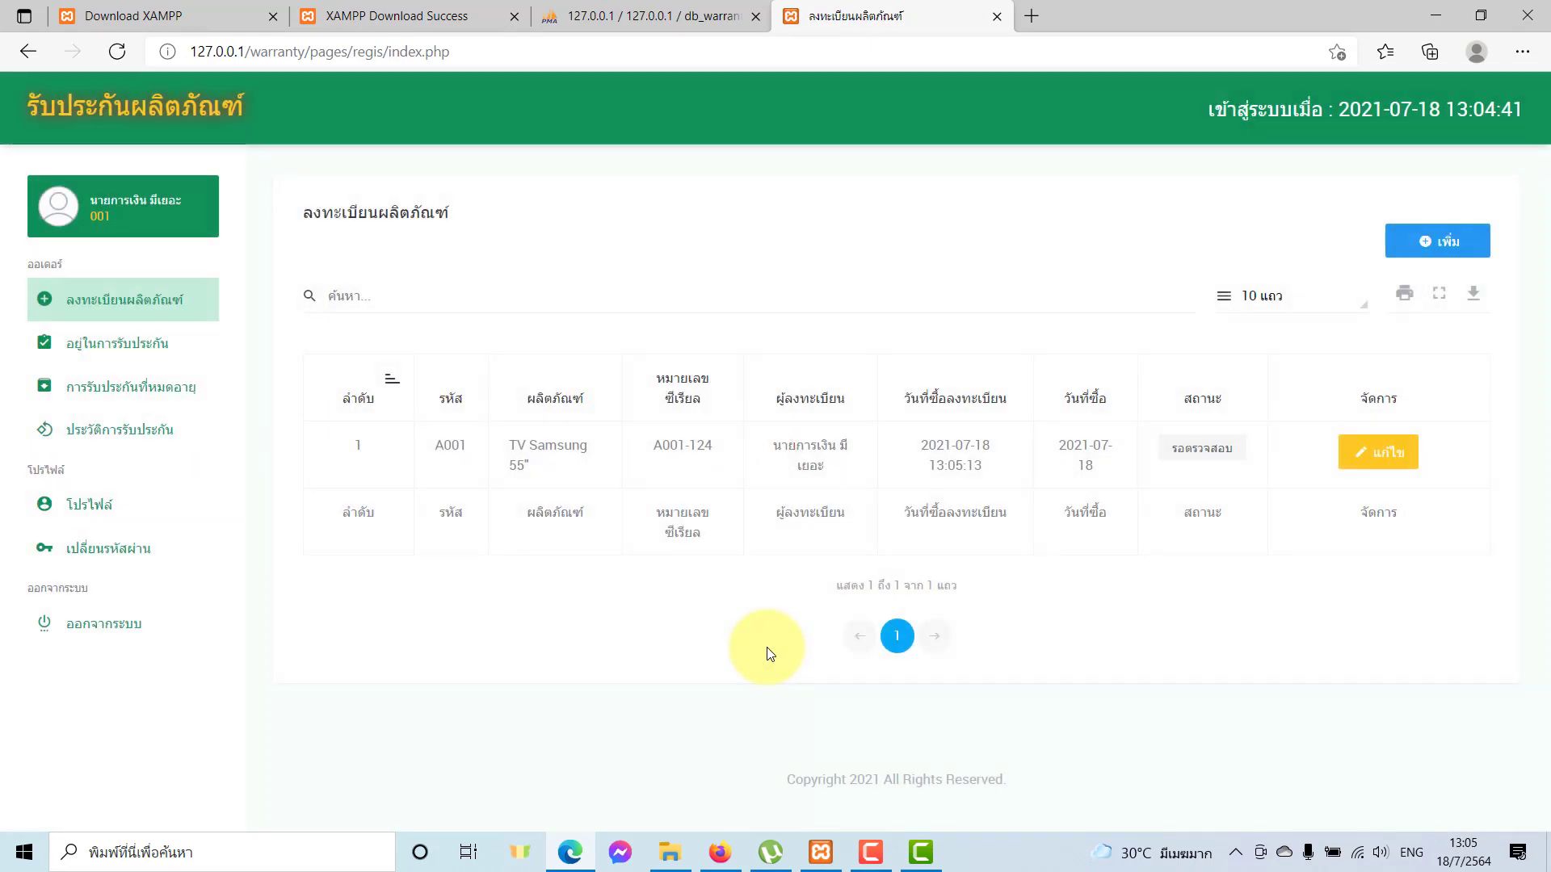
click(1361, 454)
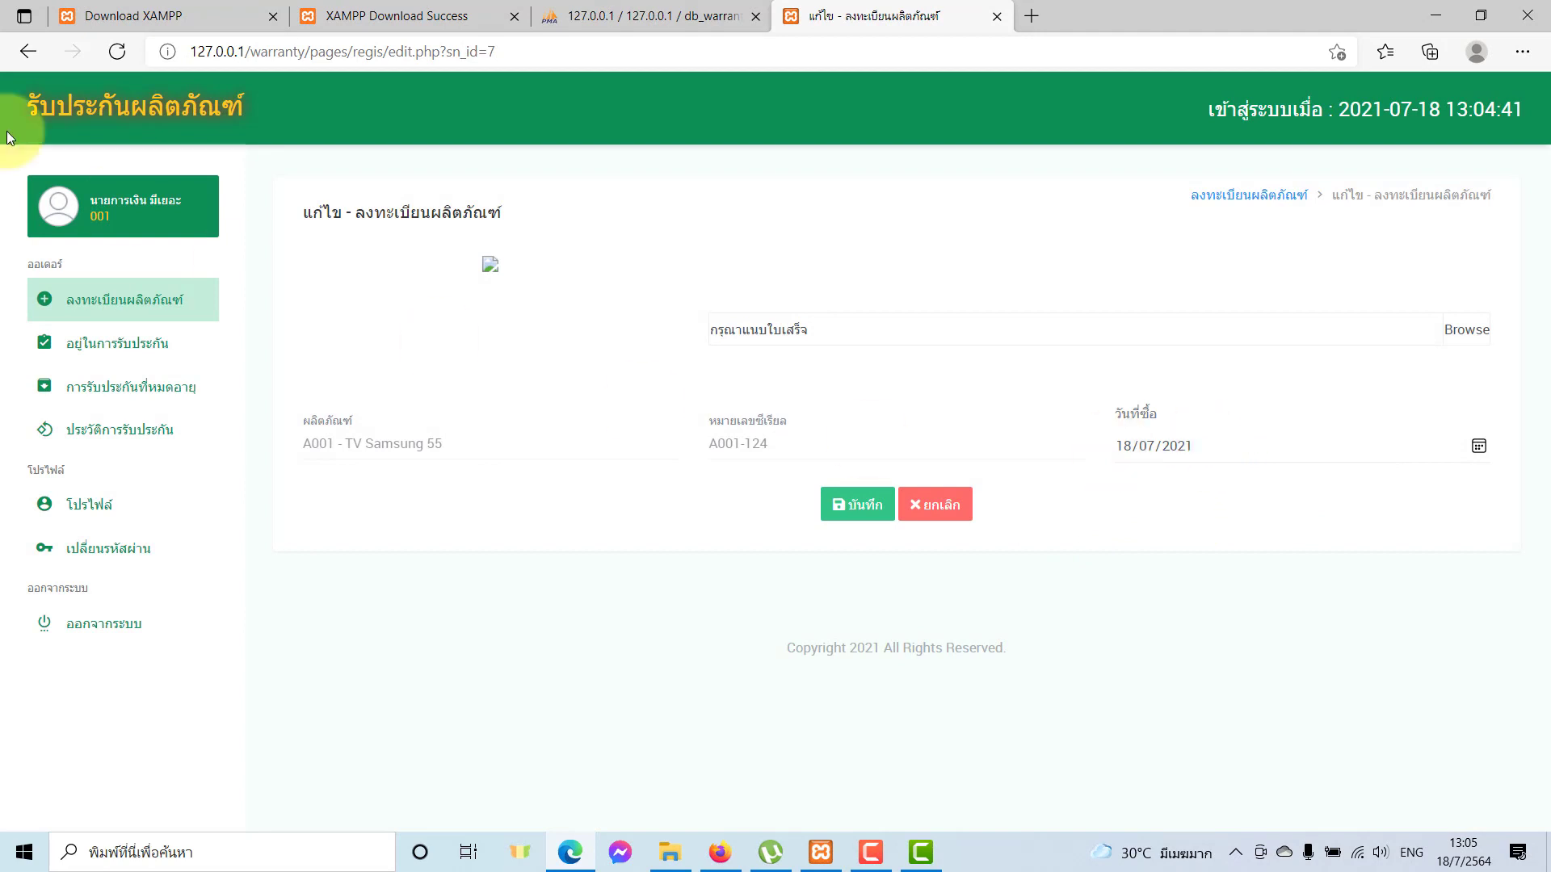
click(22, 60)
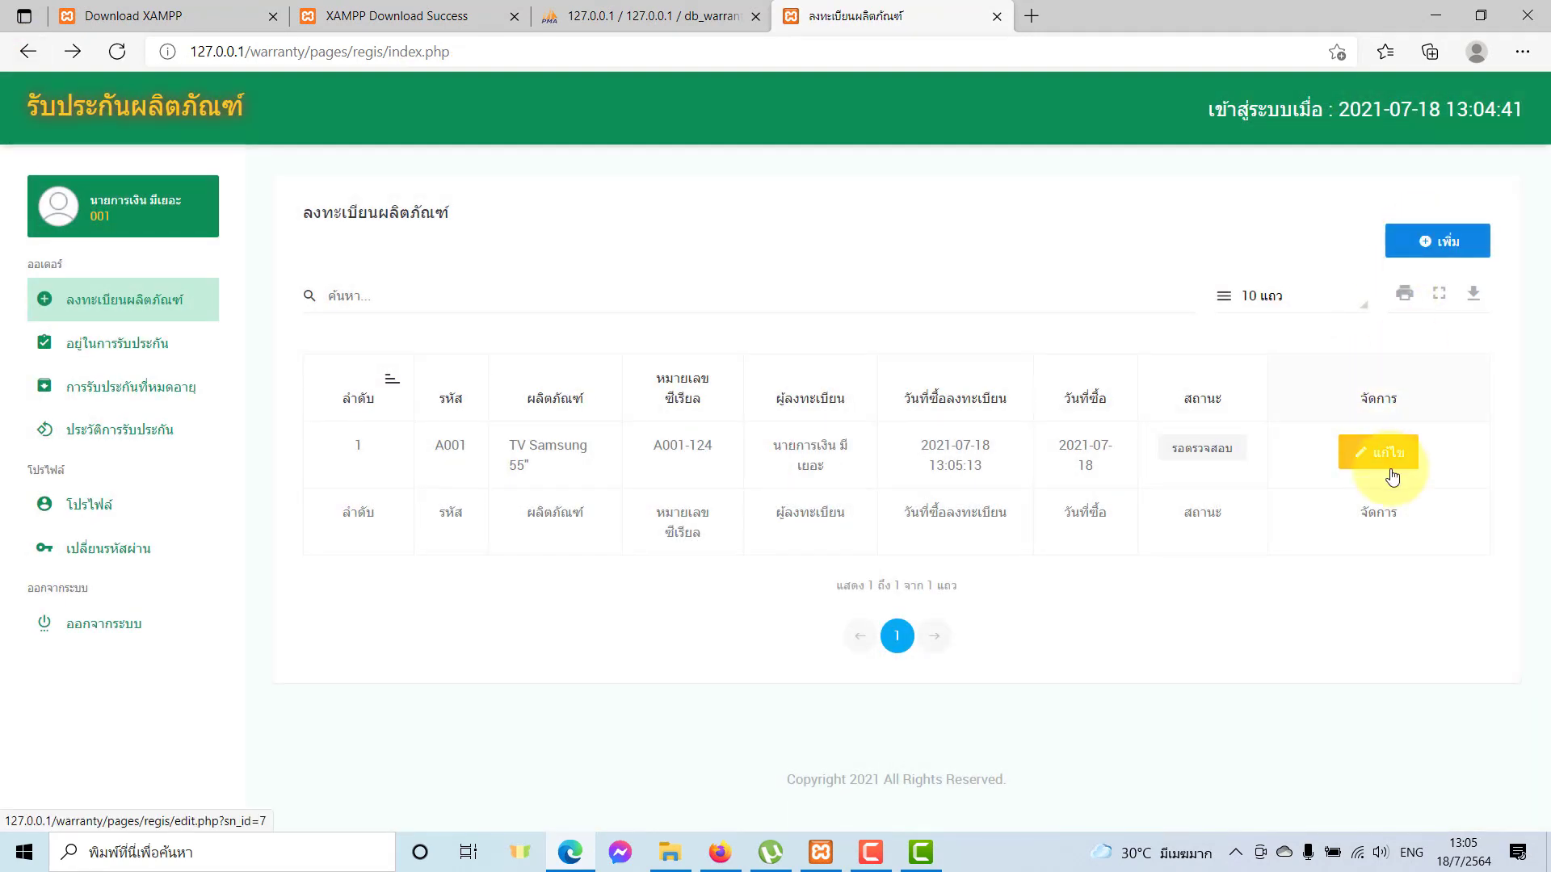
click(1388, 461)
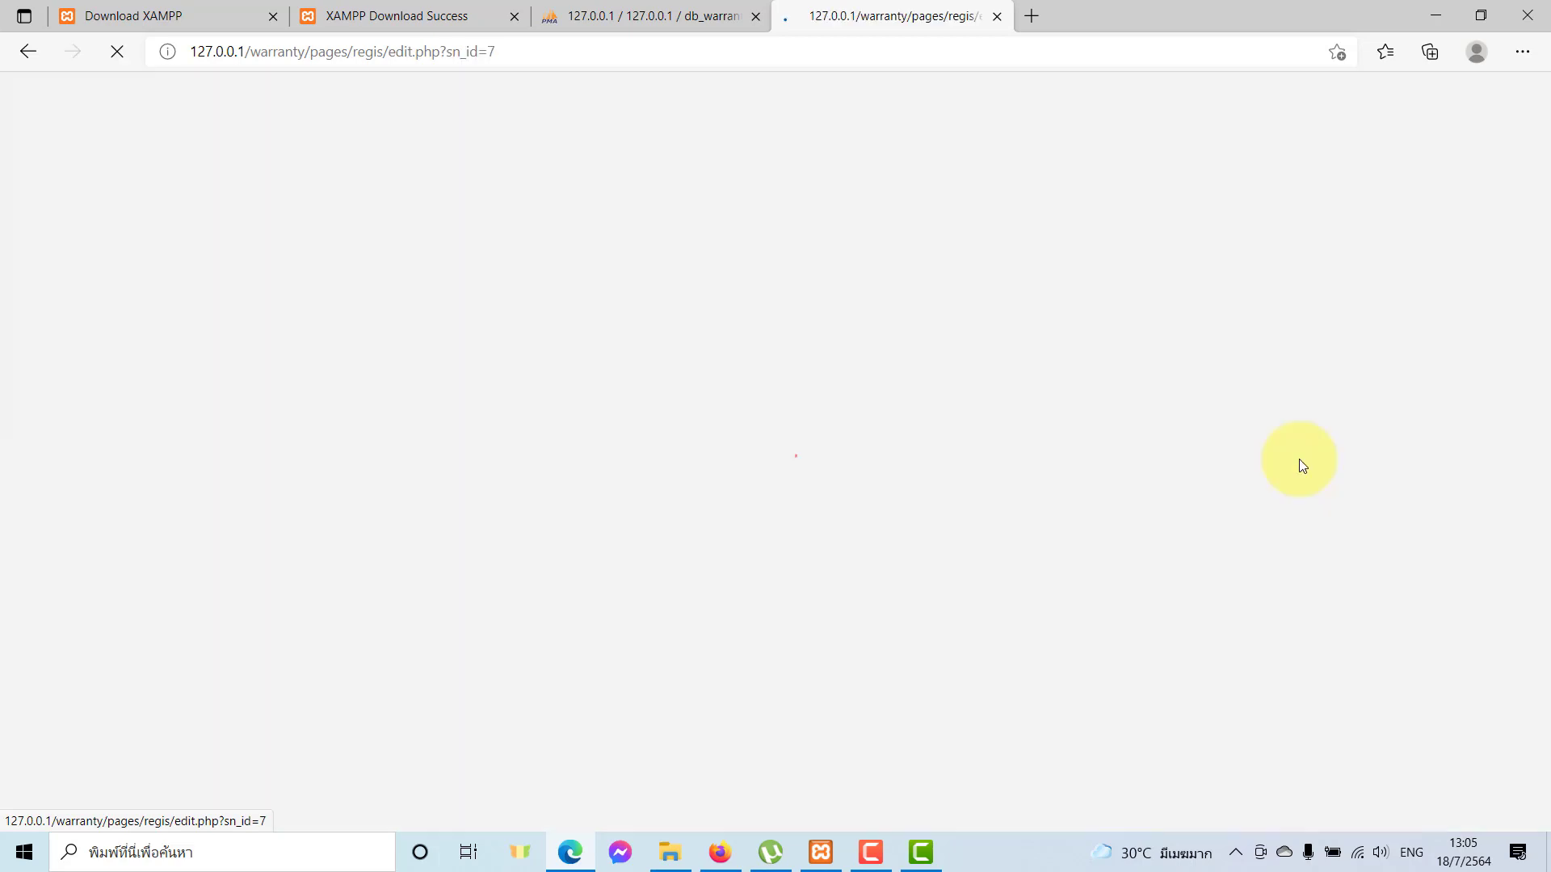
Attach 000265873_ua43au7700kxxt.jpg to the registration, save it, and dismiss the success alert.
click(1481, 335)
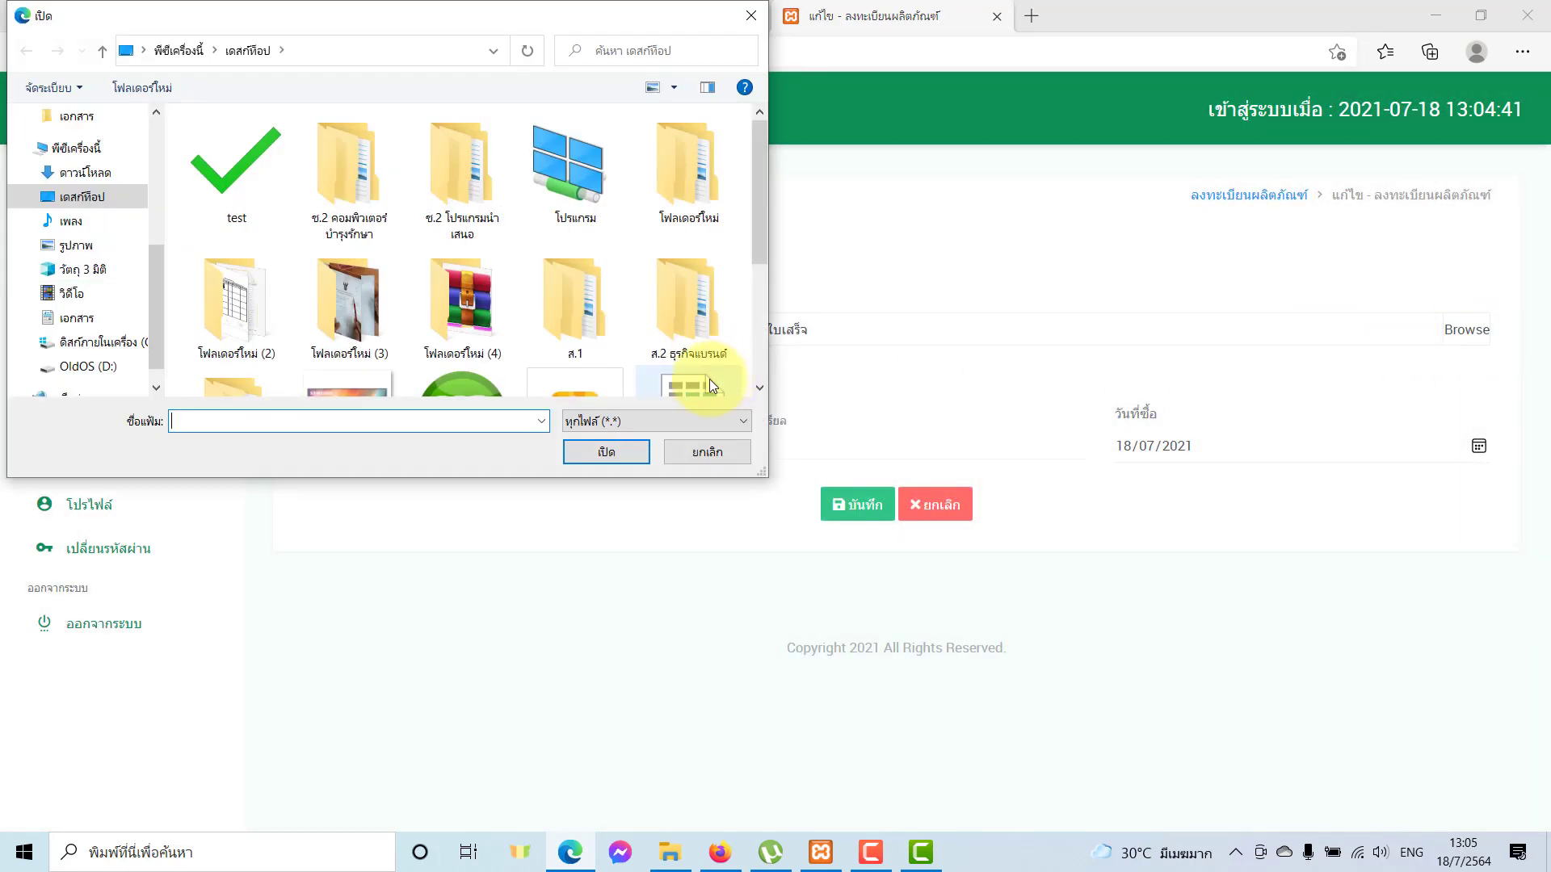
click(323, 181)
double_click(323, 181)
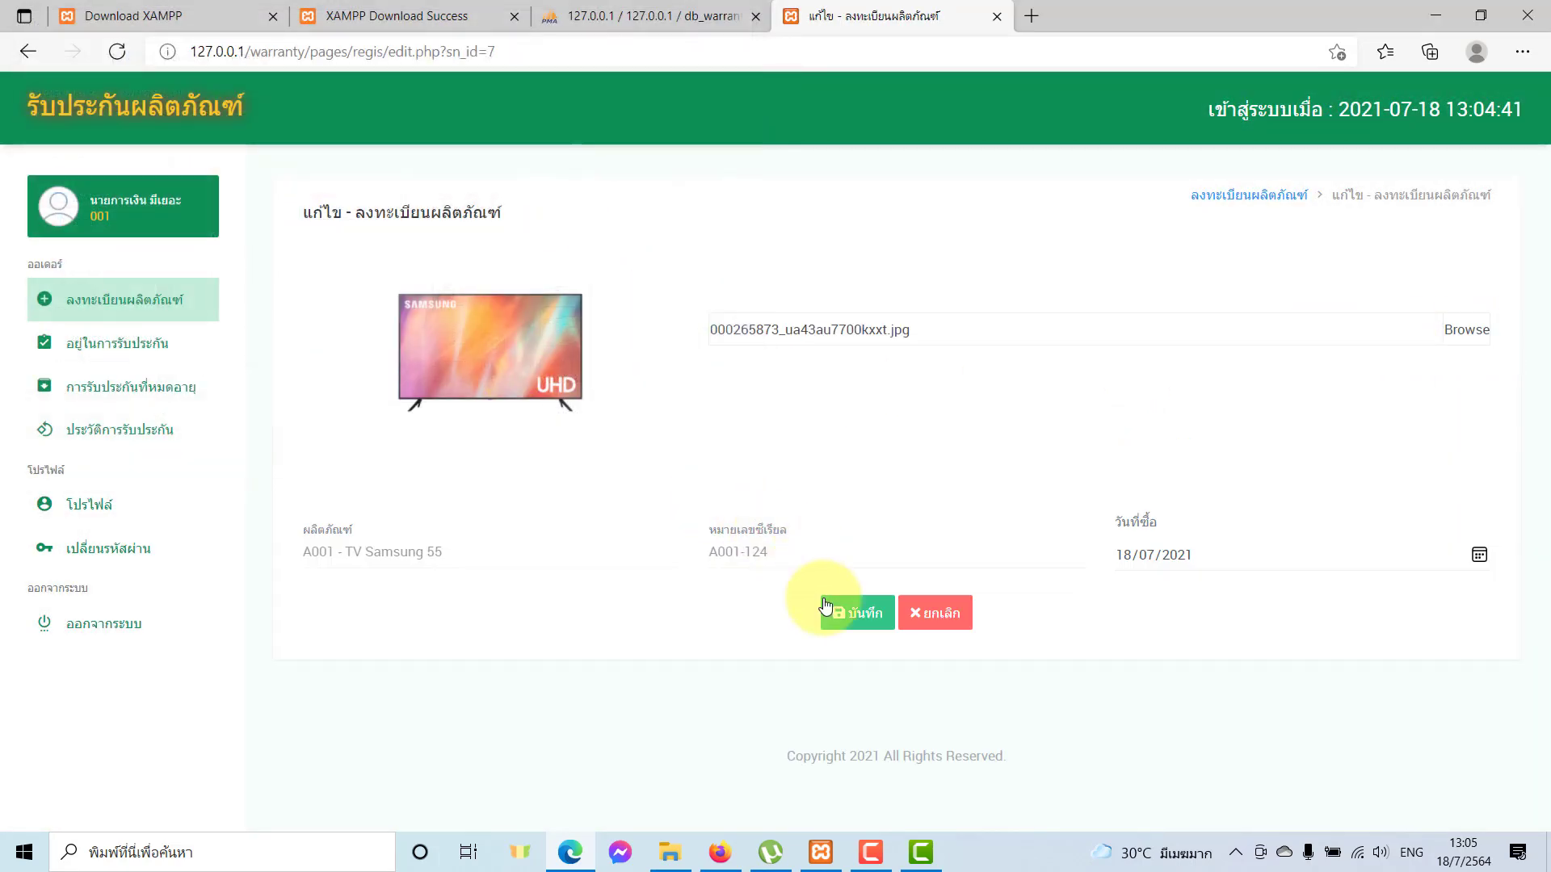
click(825, 606)
click(957, 166)
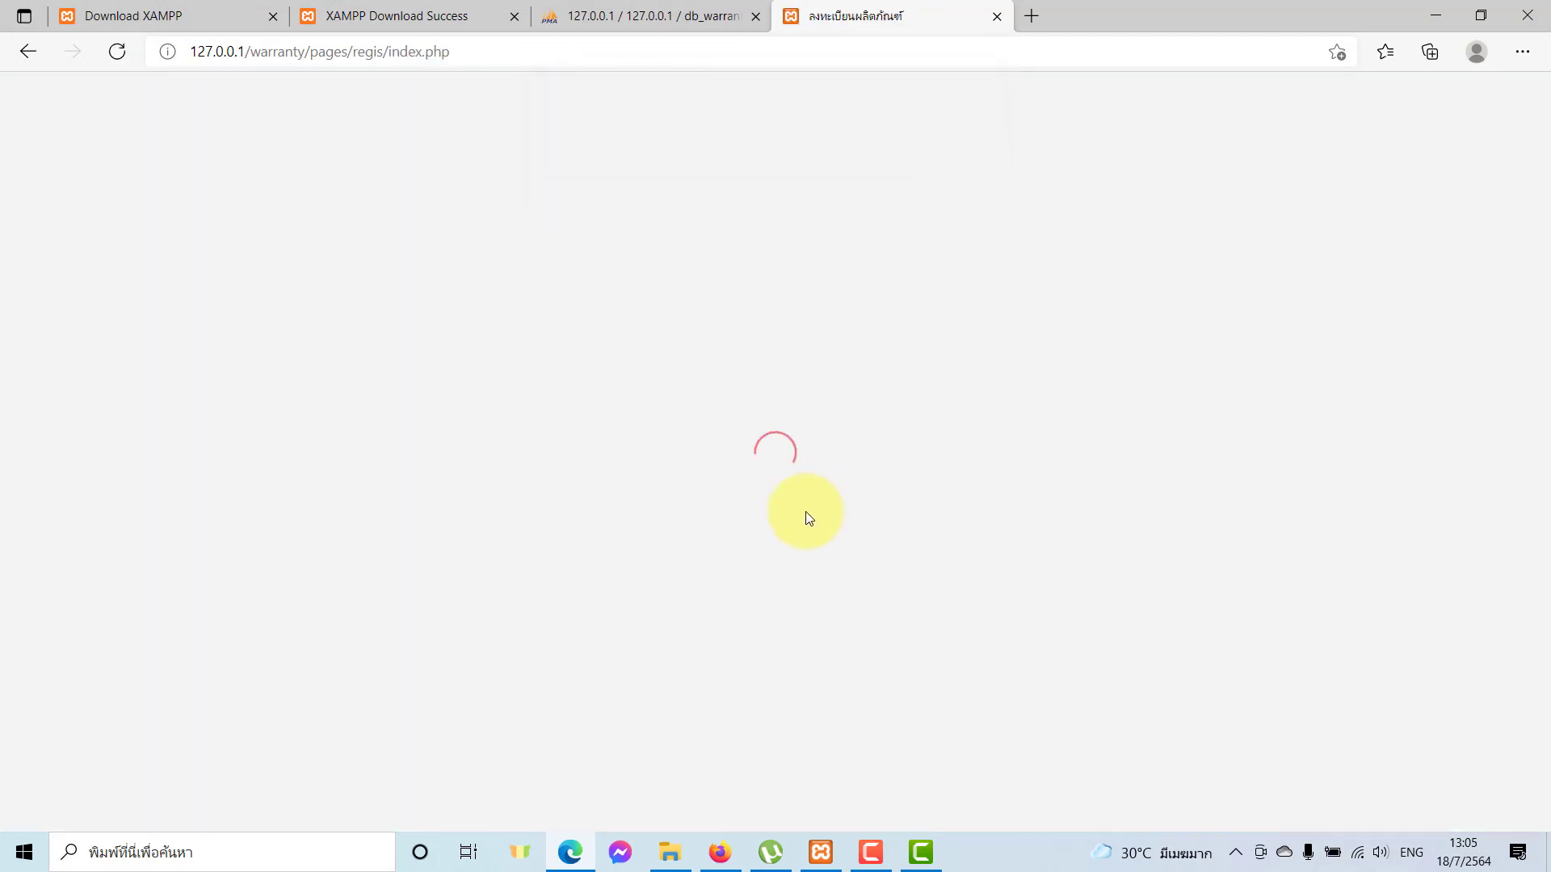
Recheck the registration, return to the list, and sign out of the customer account.
click(1362, 450)
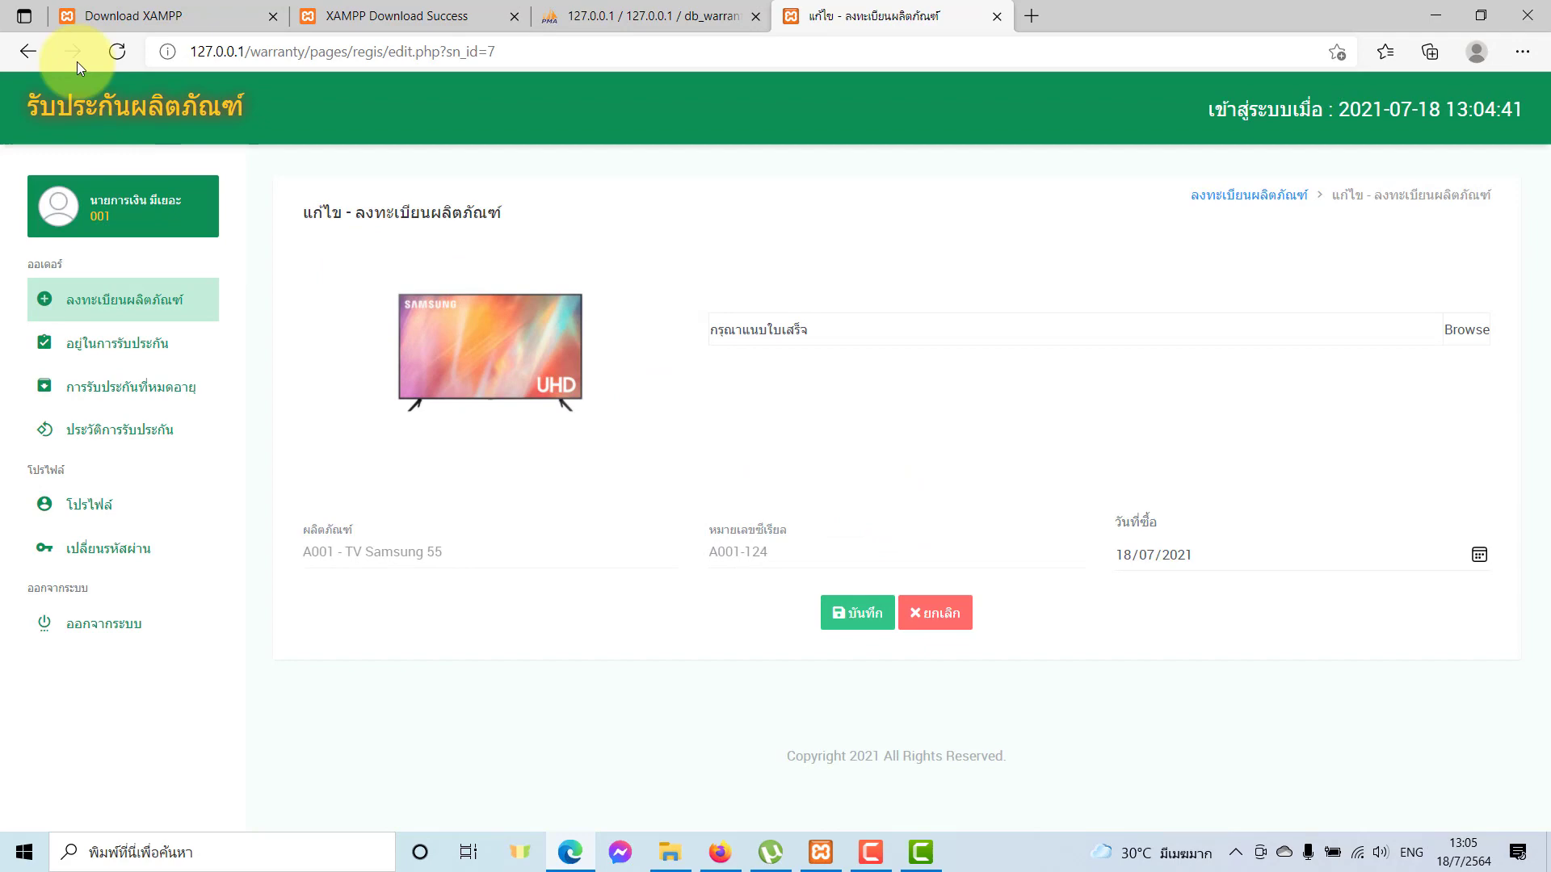
click(27, 50)
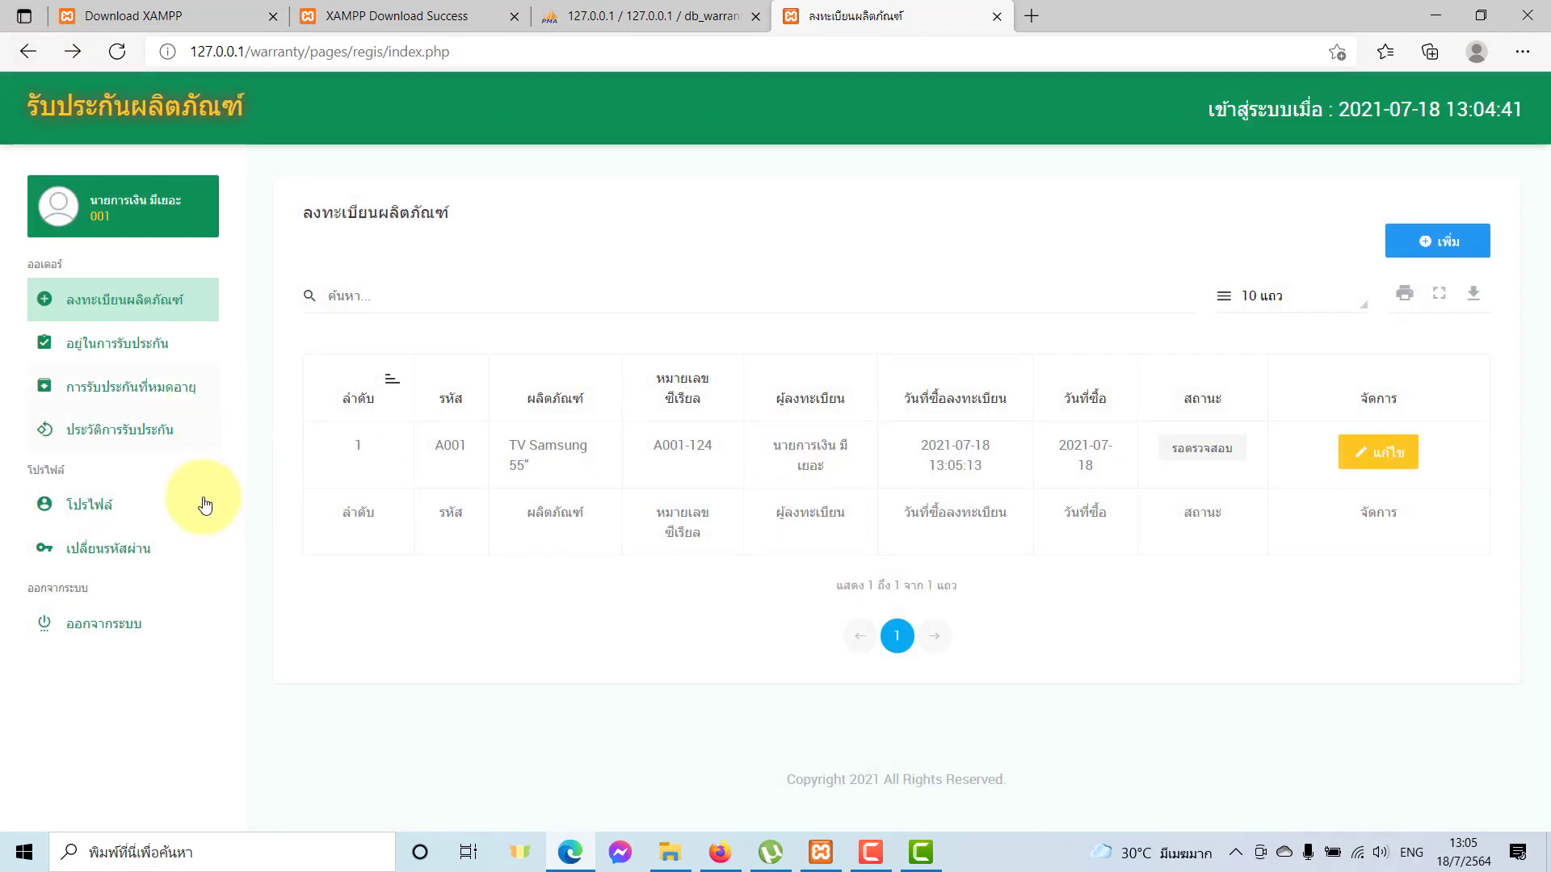
click(140, 620)
Log in with the saved administrator account and open the ตรวจสอบ pending list.
click(779, 417)
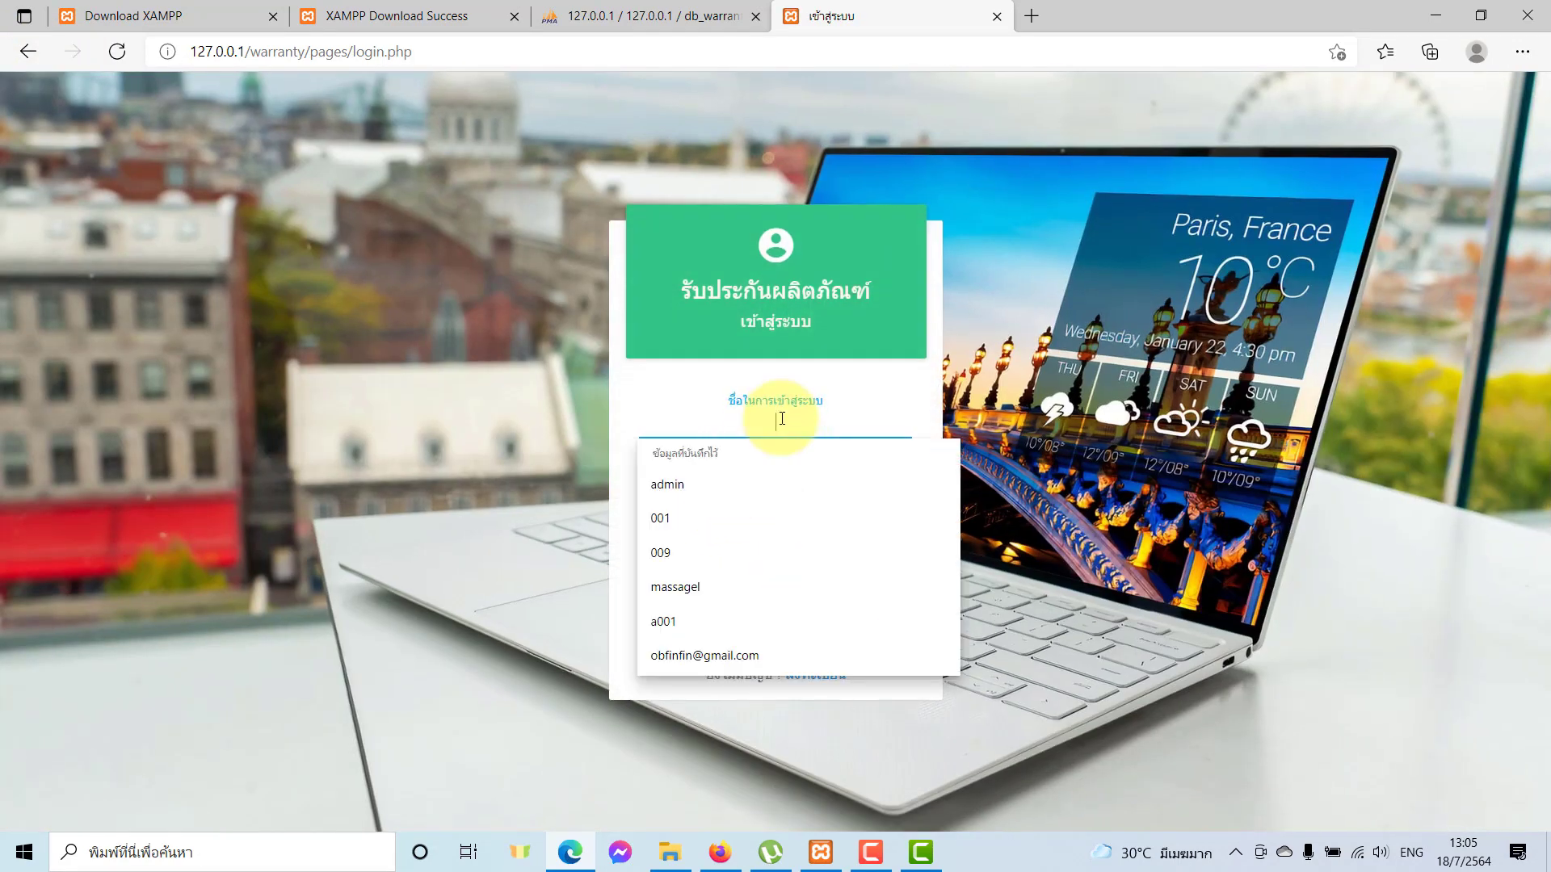
click(754, 491)
click(808, 494)
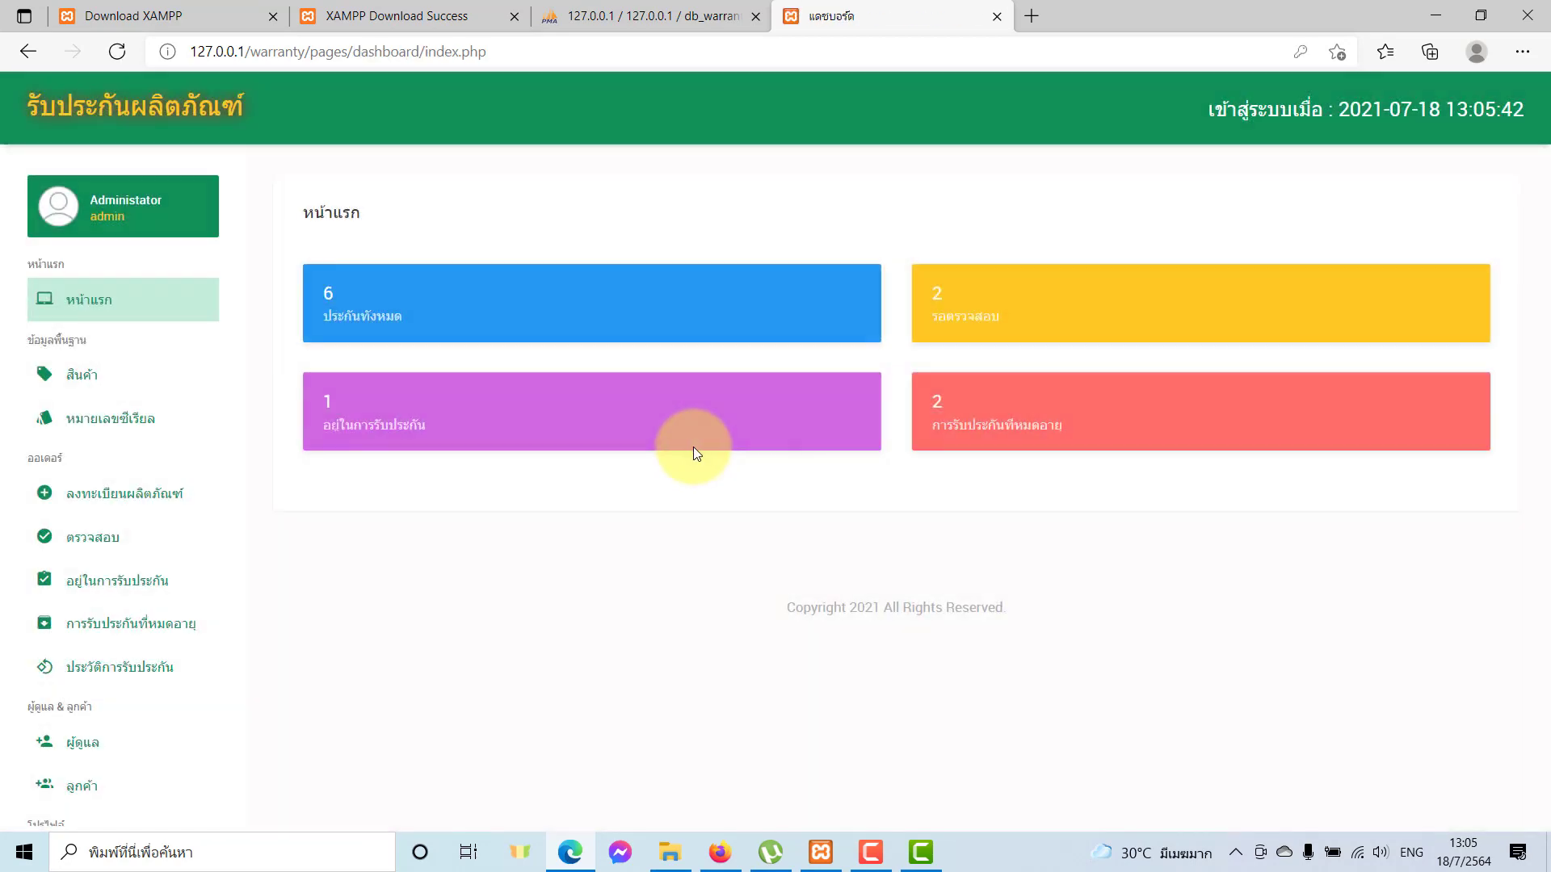
click(125, 539)
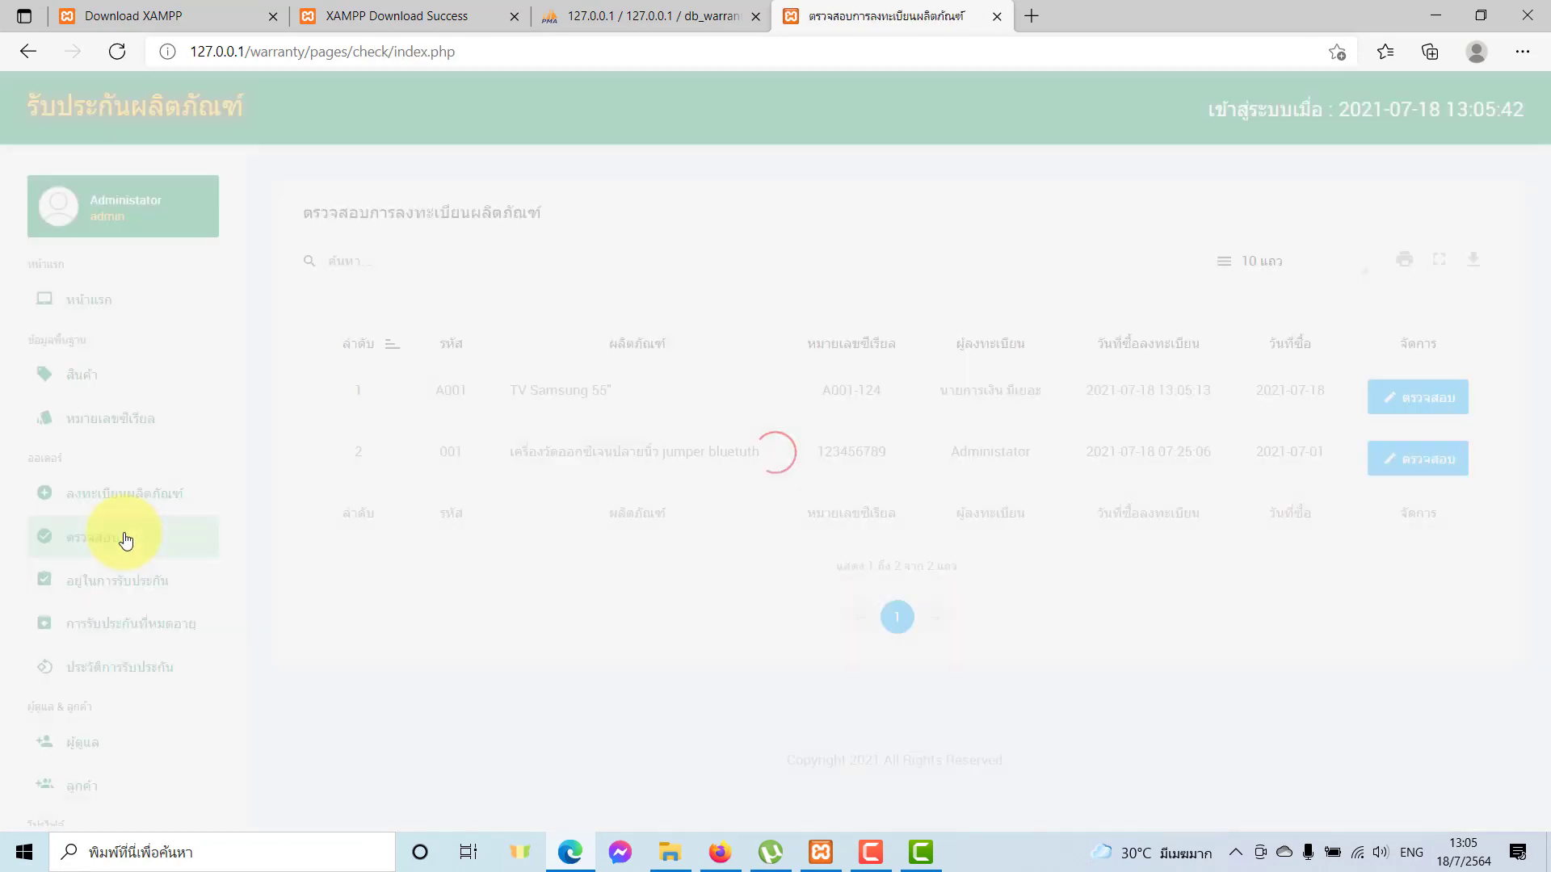
Highlight serial A001-124 and product name TV Samsung 55 in the pending list.
drag(870, 393, 983, 386)
drag(865, 391, 841, 391)
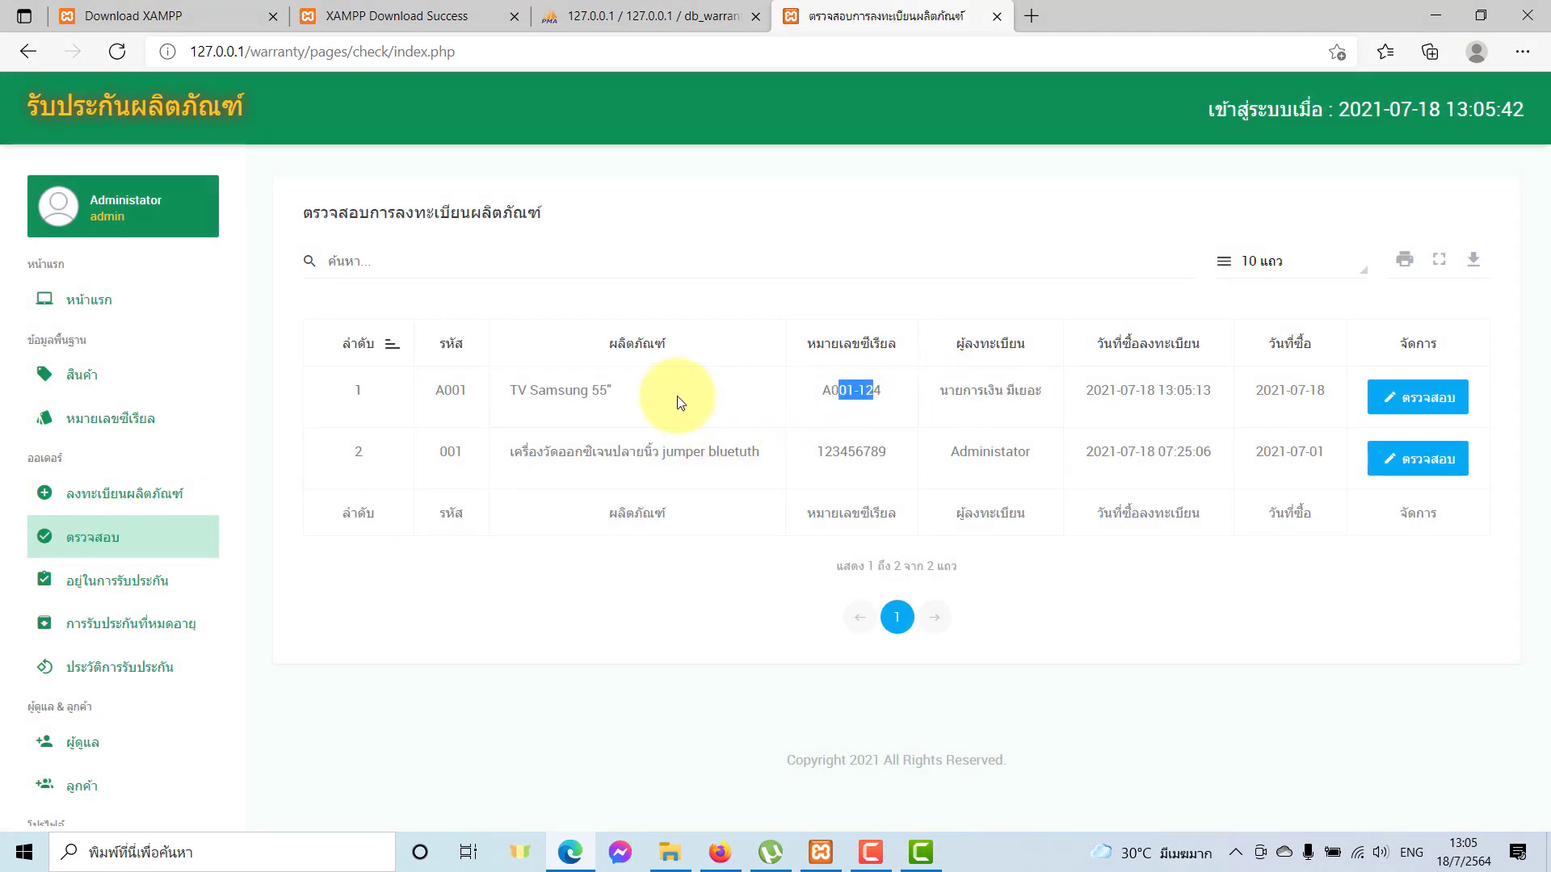
drag(608, 390, 573, 390)
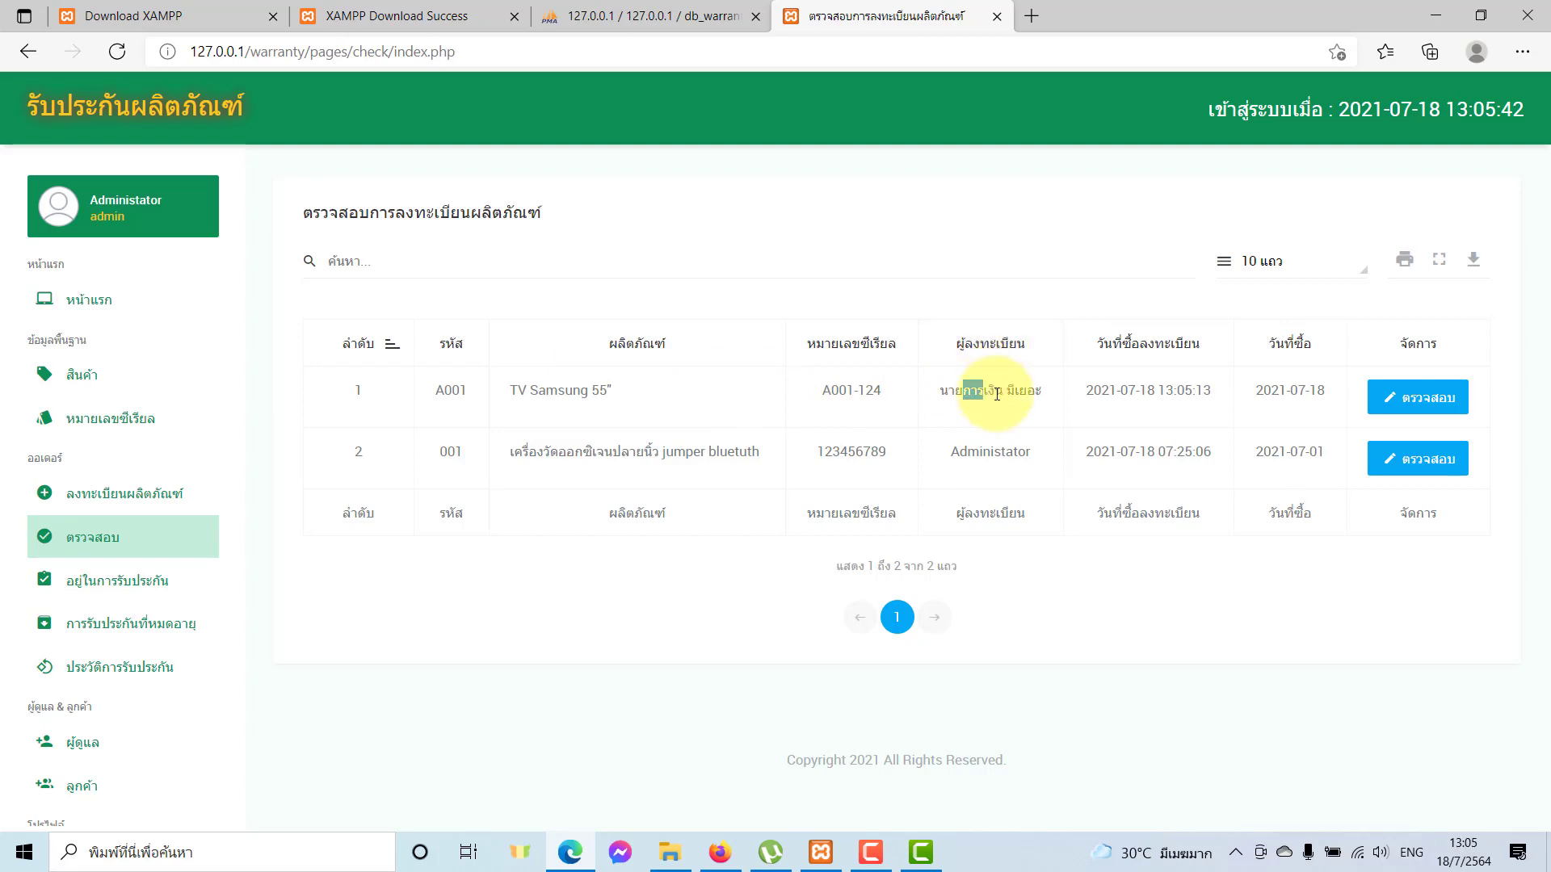
Review the TV Samsung 55 registration, confirm สถานะ stays อนุมัติ, and leave without saving.
click(1419, 403)
scroll(674, 528, down, 3)
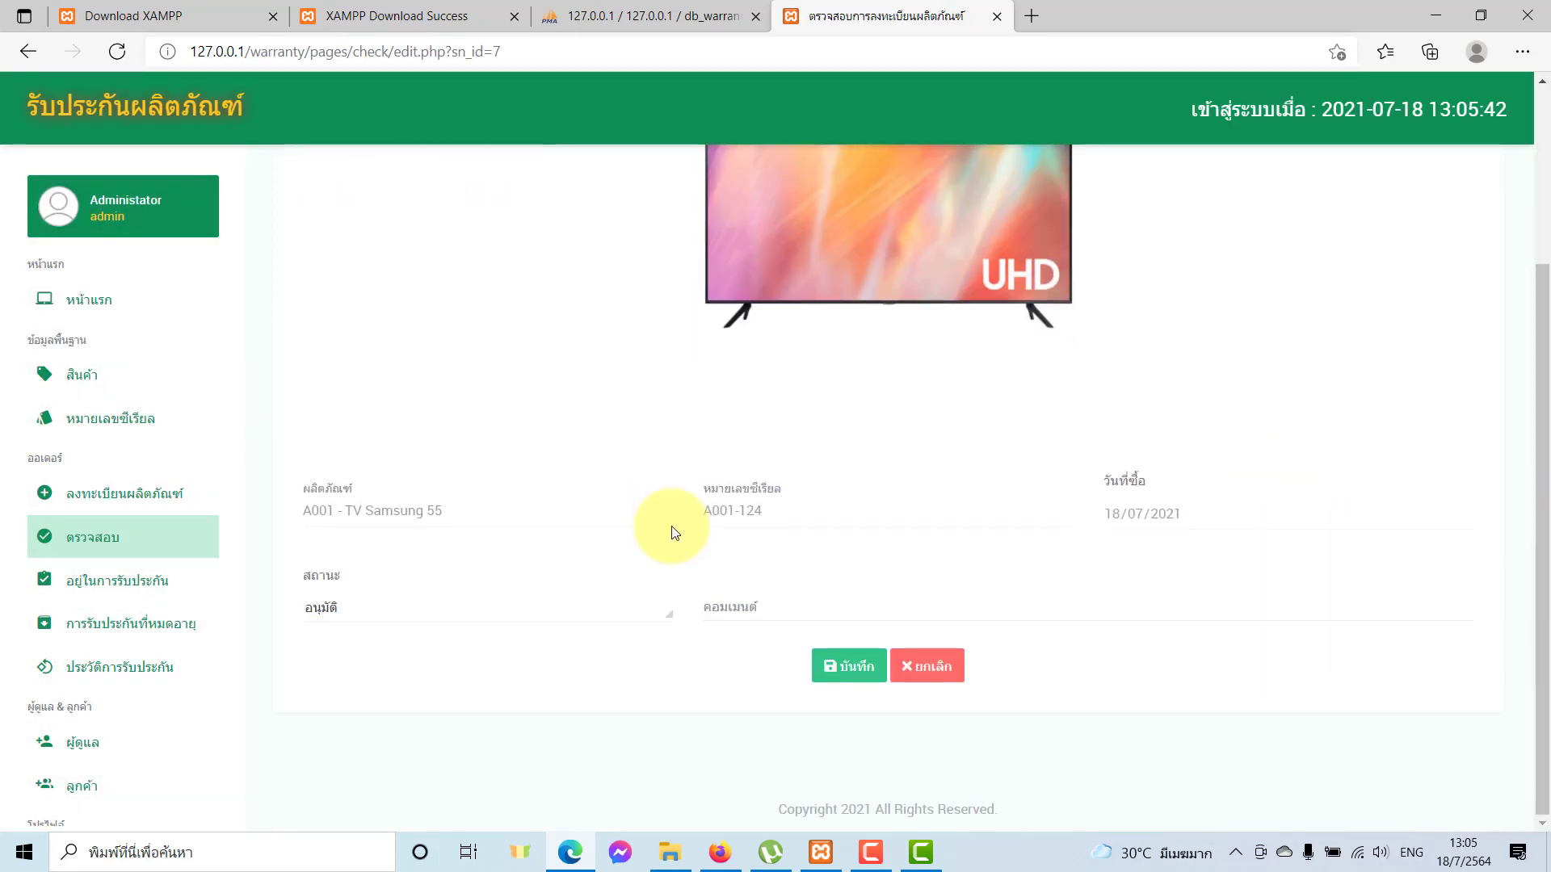
scroll(671, 526, up, 3)
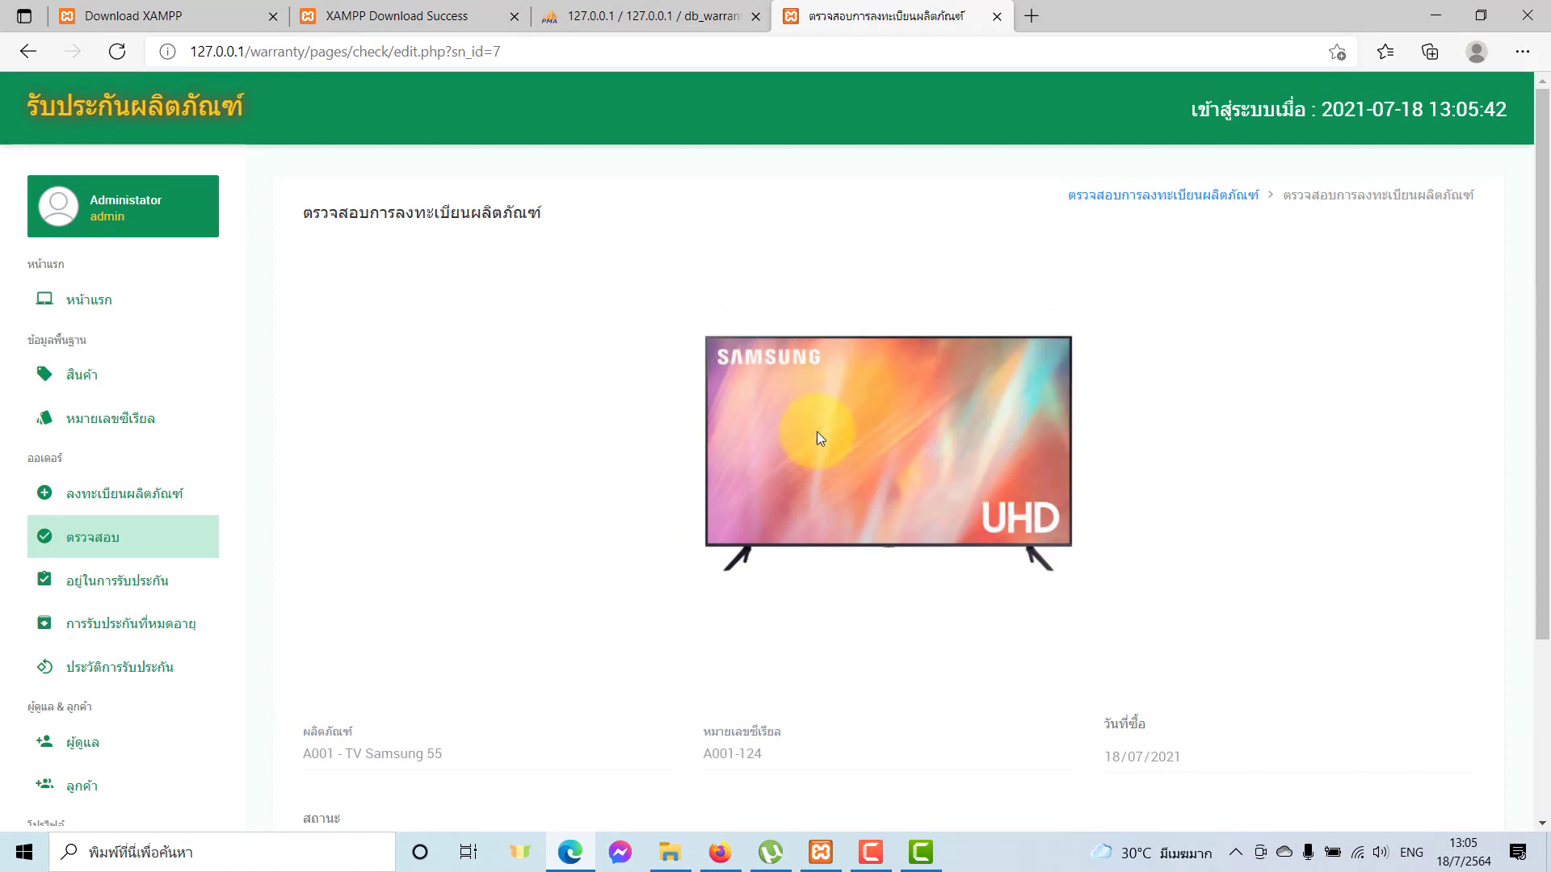
scroll(816, 431, down, 3)
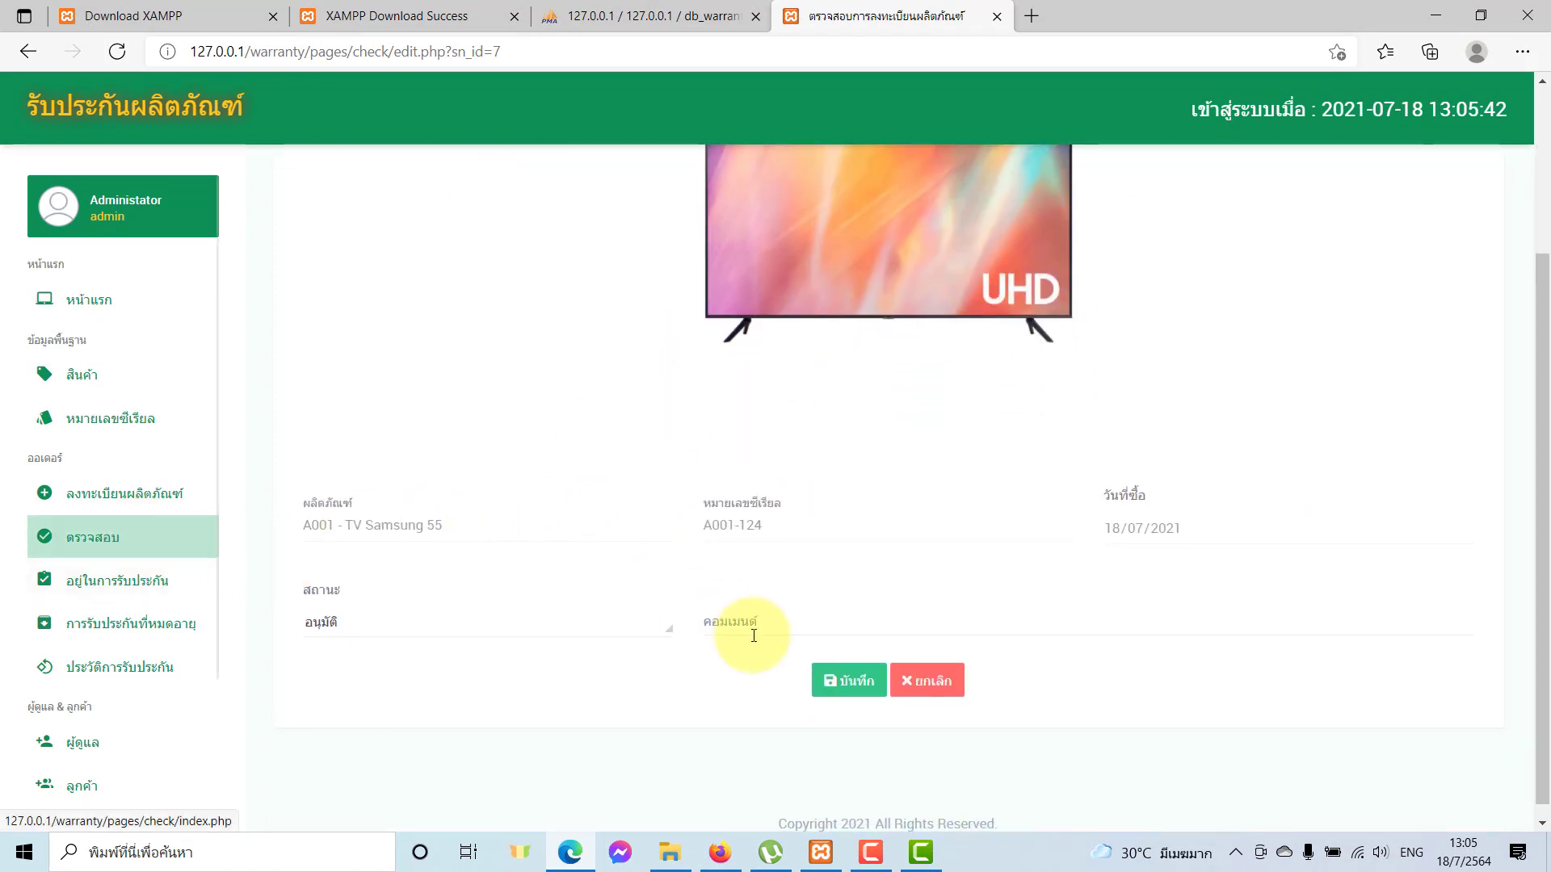
click(327, 637)
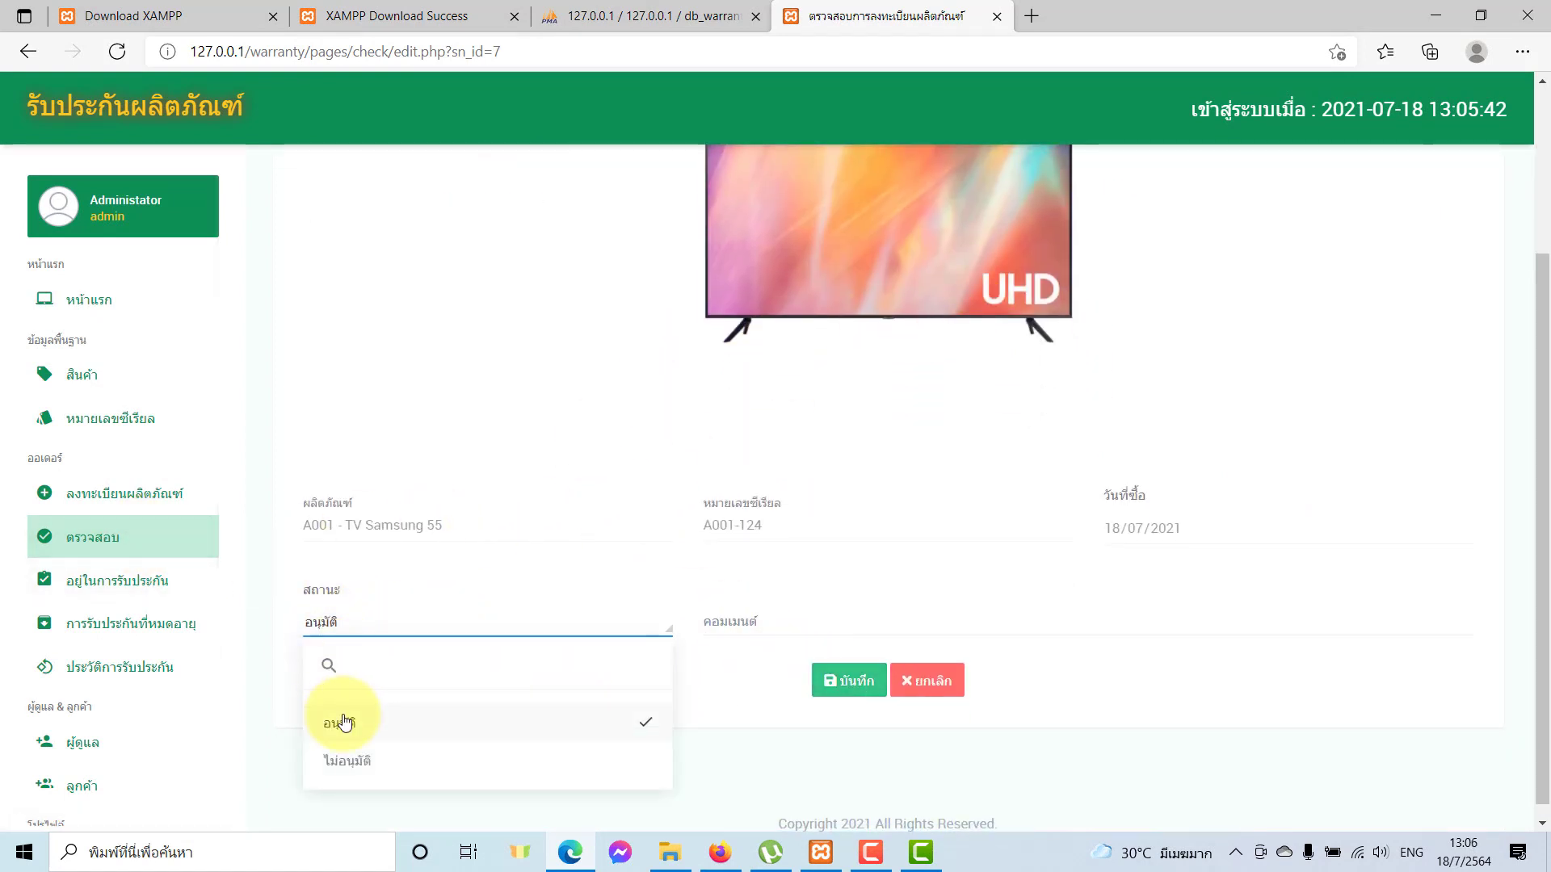
click(340, 721)
click(350, 622)
click(361, 626)
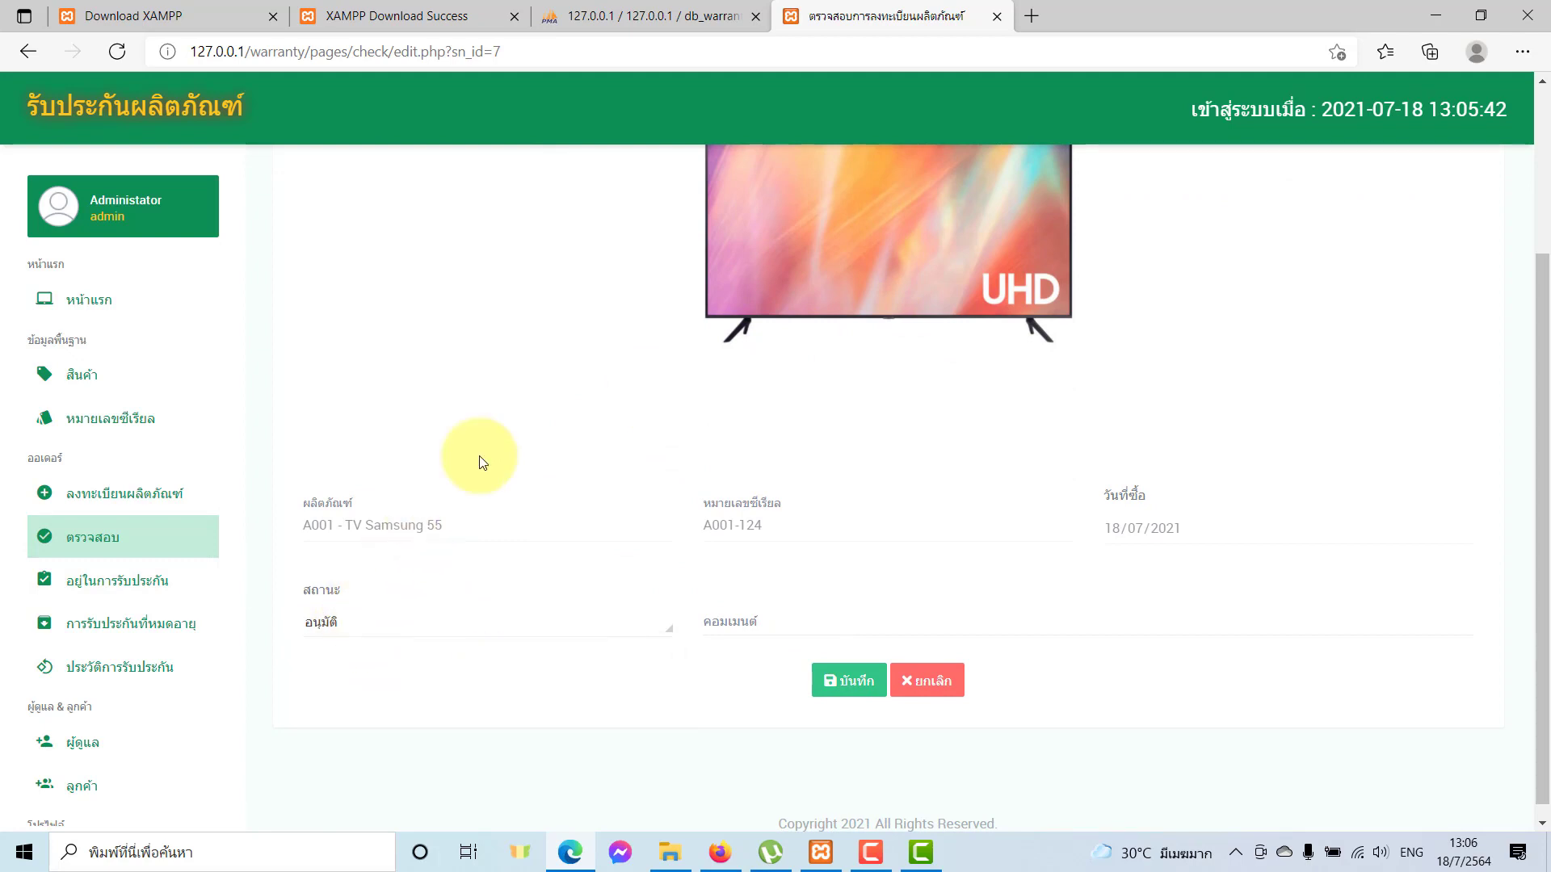
click(928, 681)
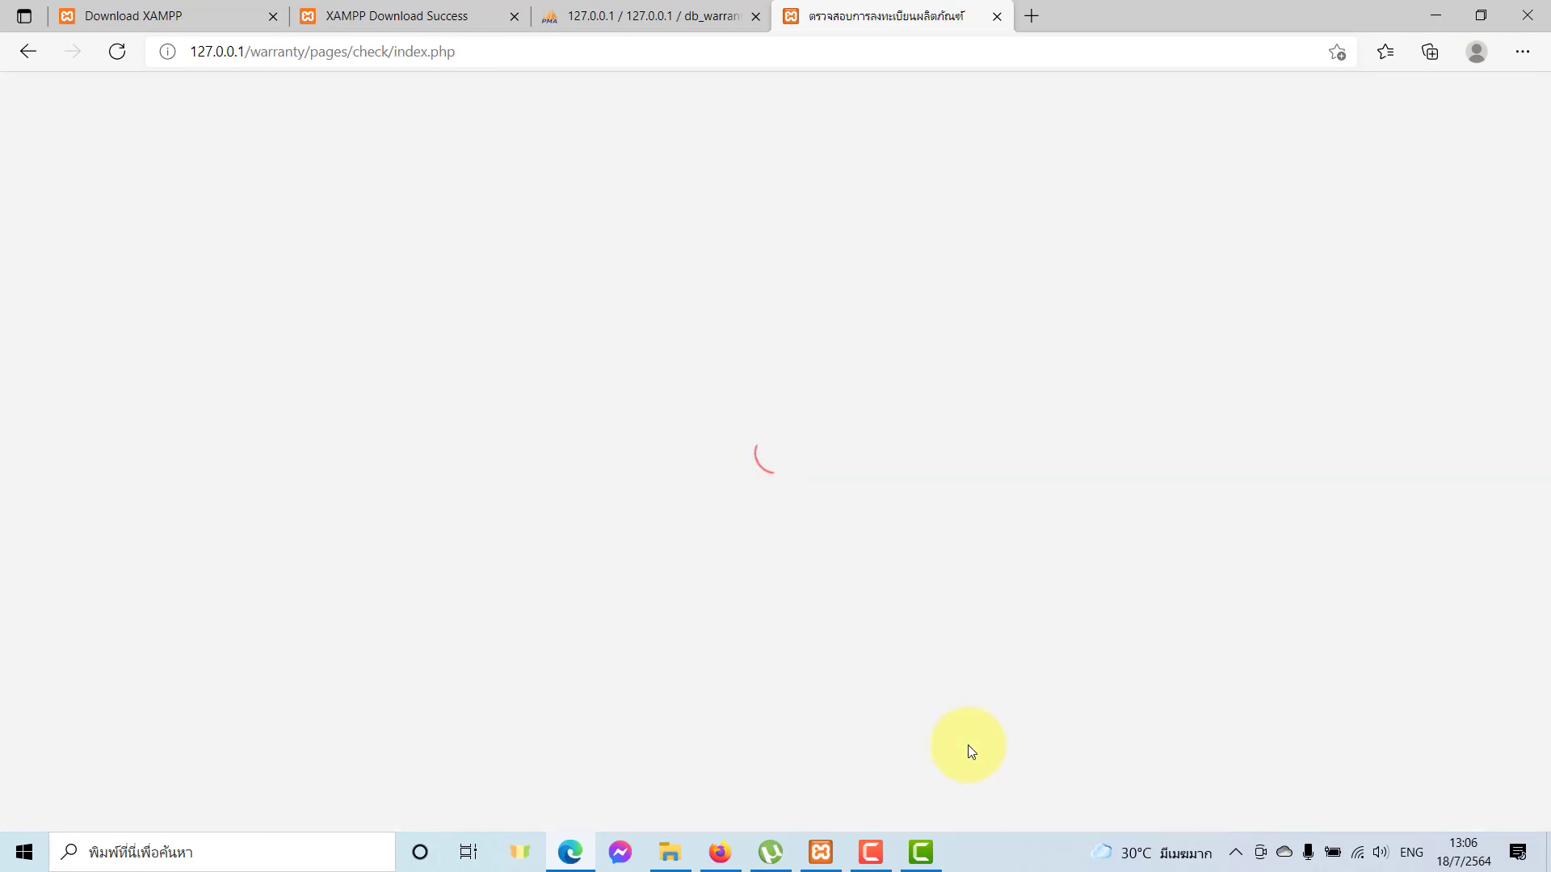
Reopen the TV Samsung 55 review and save it as อนุมัติ.
click(1415, 399)
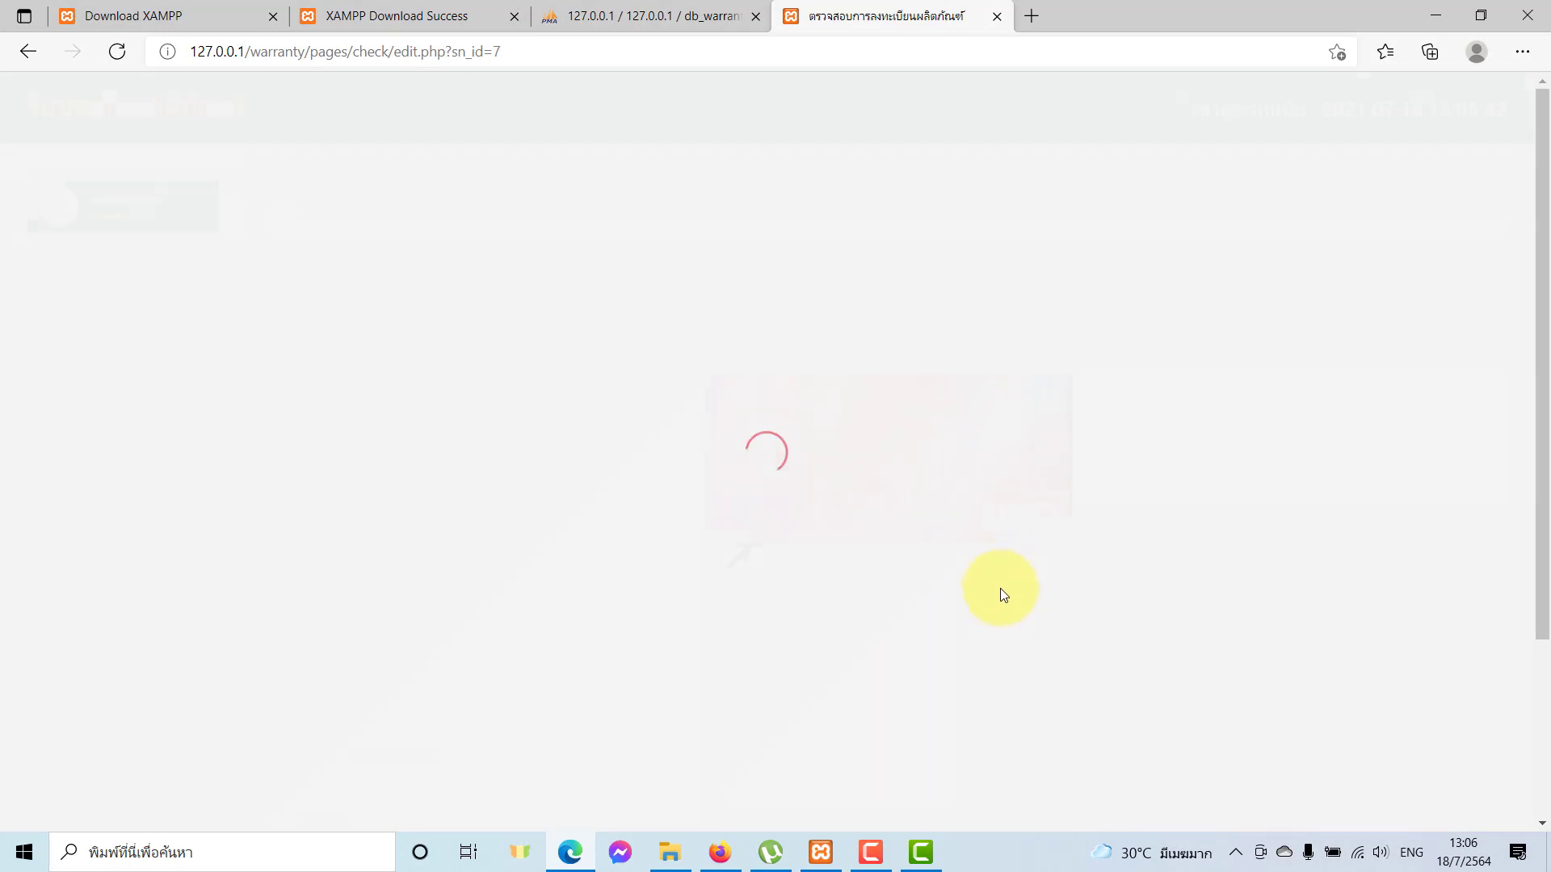
scroll(776, 764, down, 3)
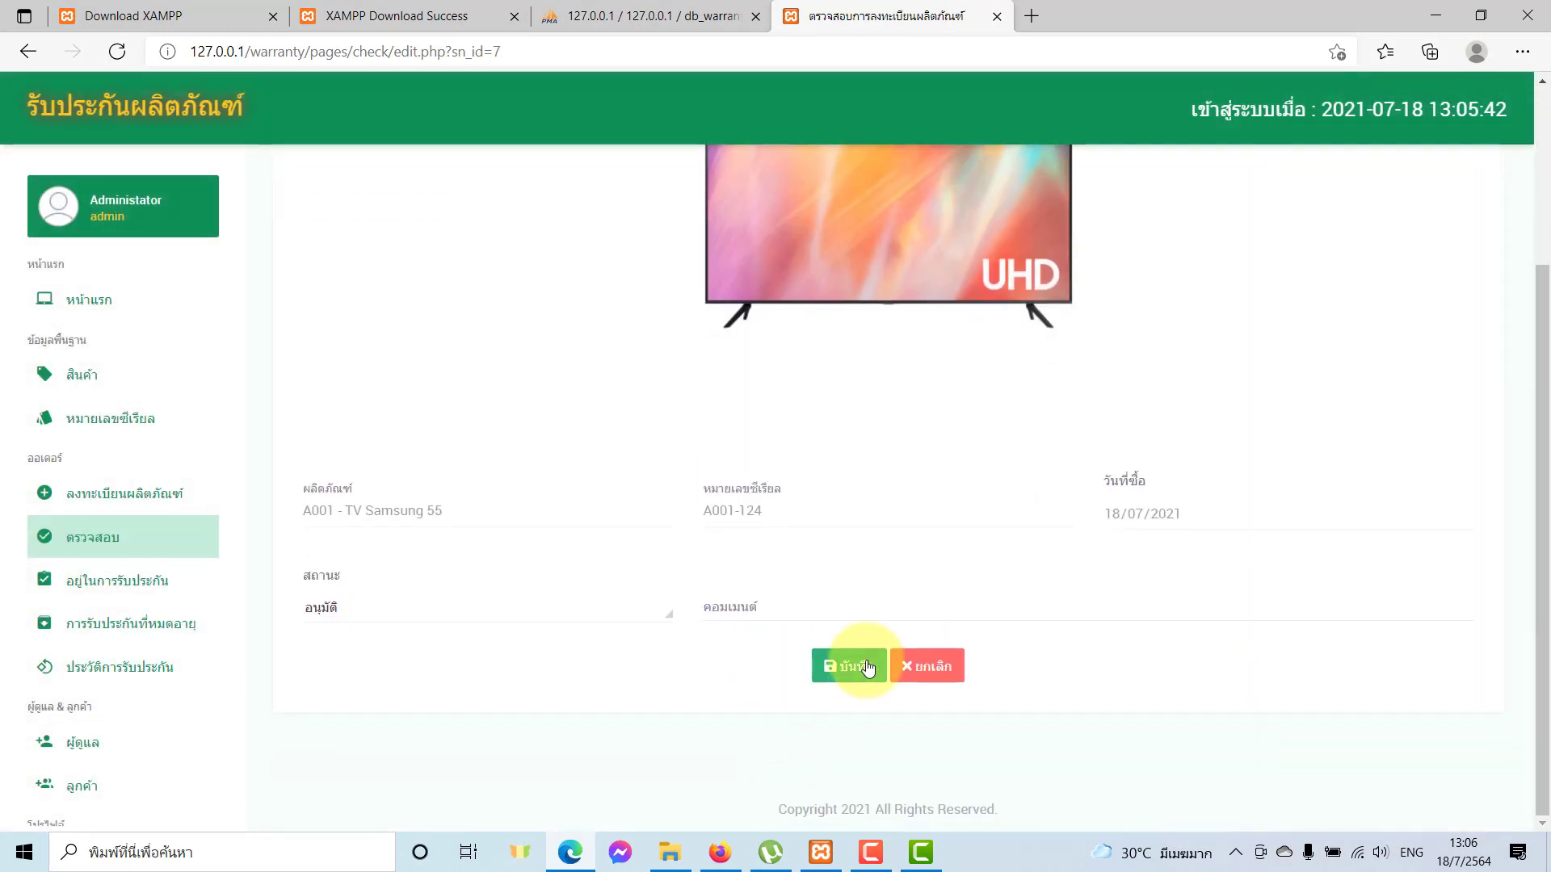
click(867, 667)
click(957, 161)
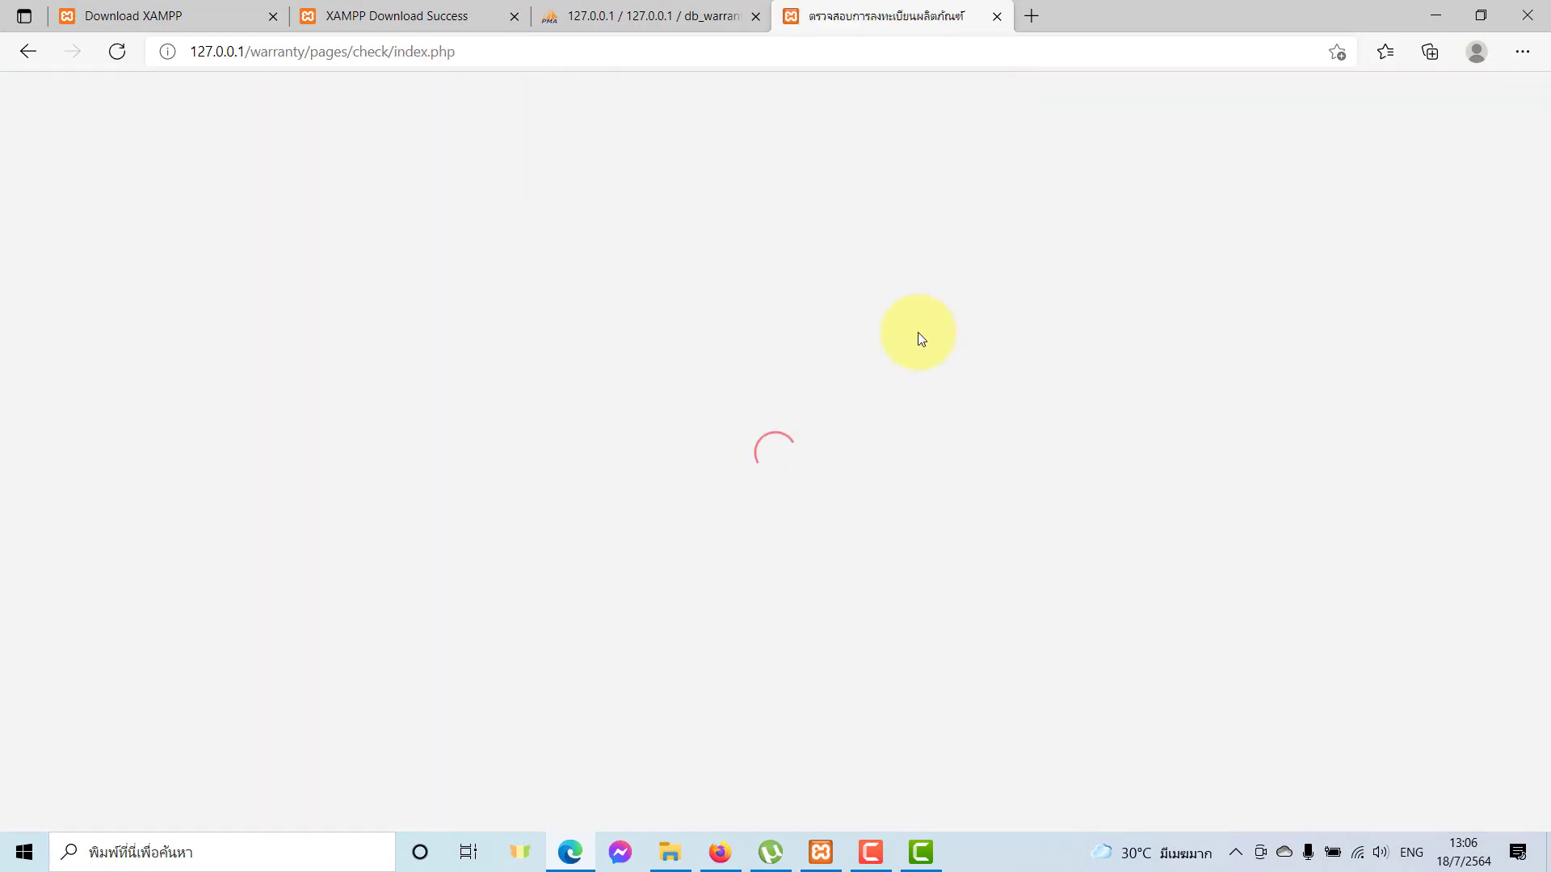
scroll(85, 787, down, 3)
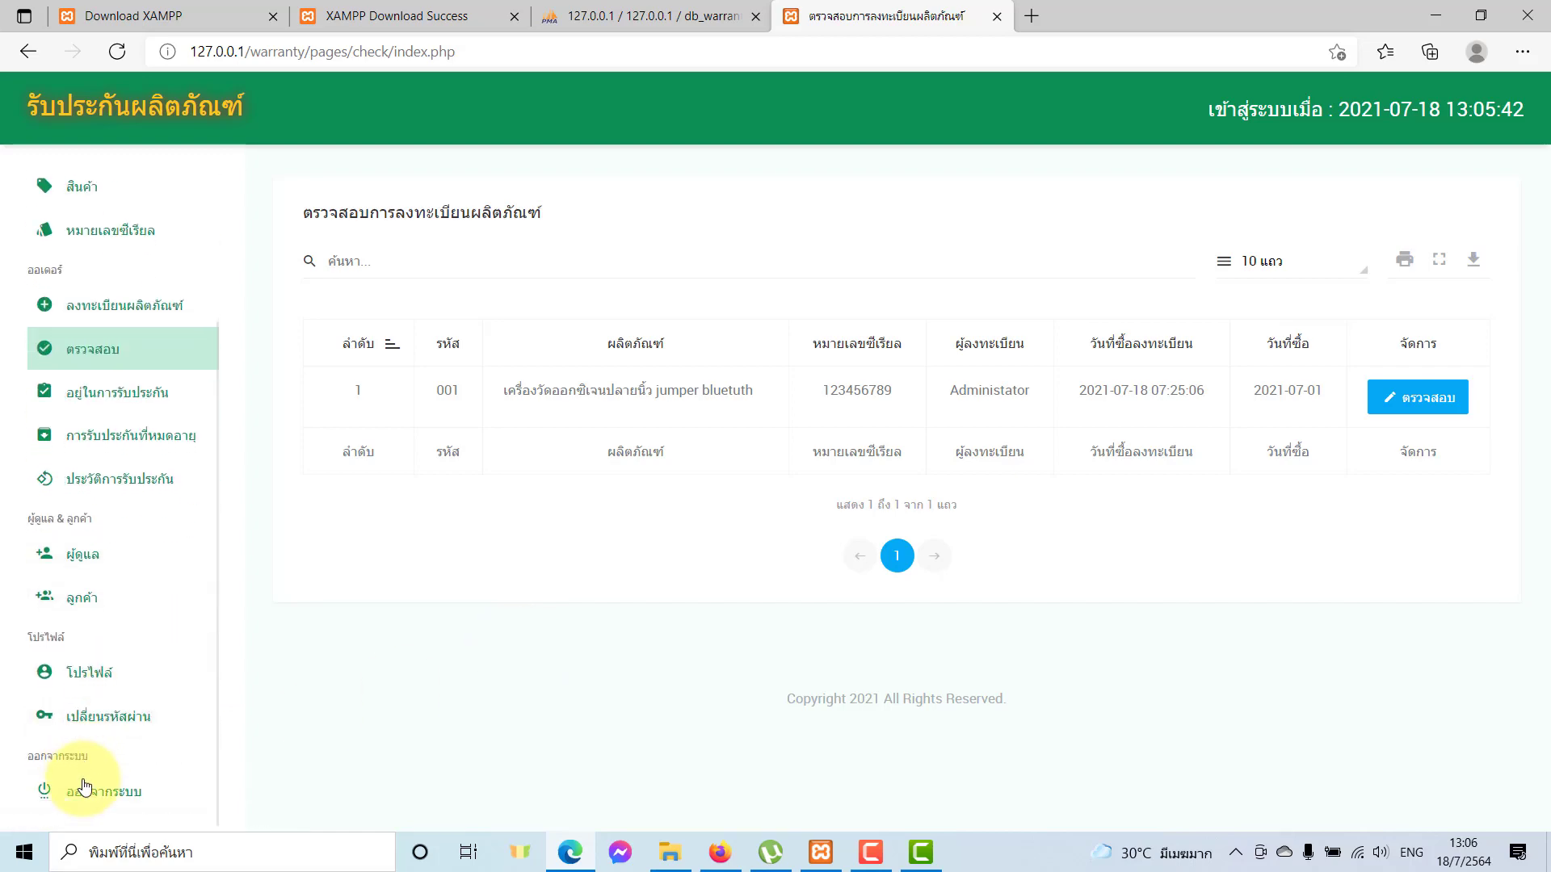
Sign out of the admin account and log back in with the customer's username and password.
click(85, 788)
click(785, 419)
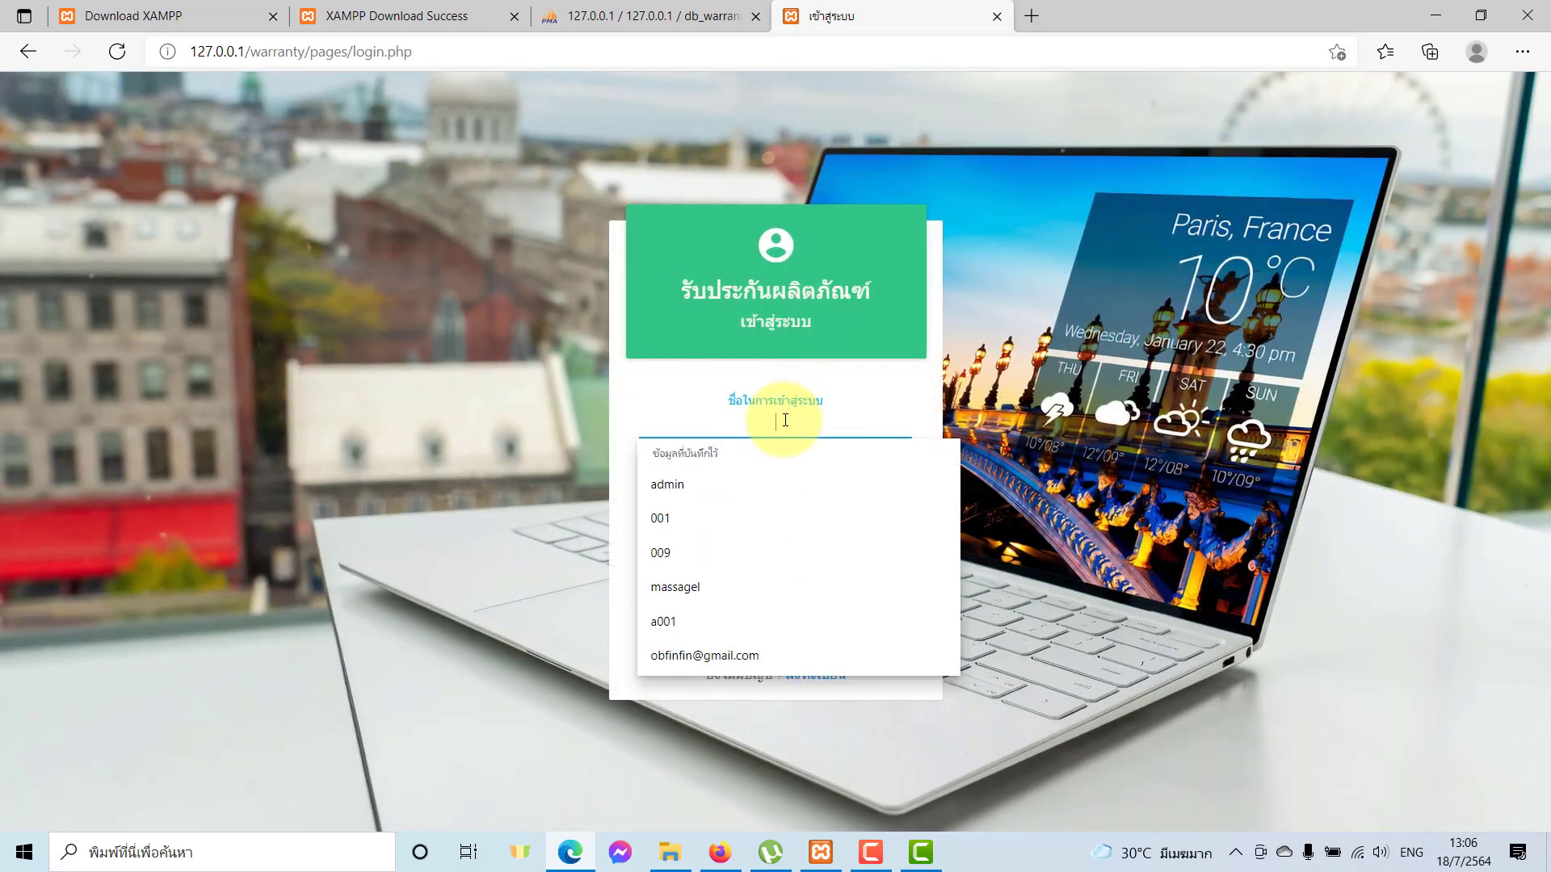
text(001)
key(Tab)
text(1)
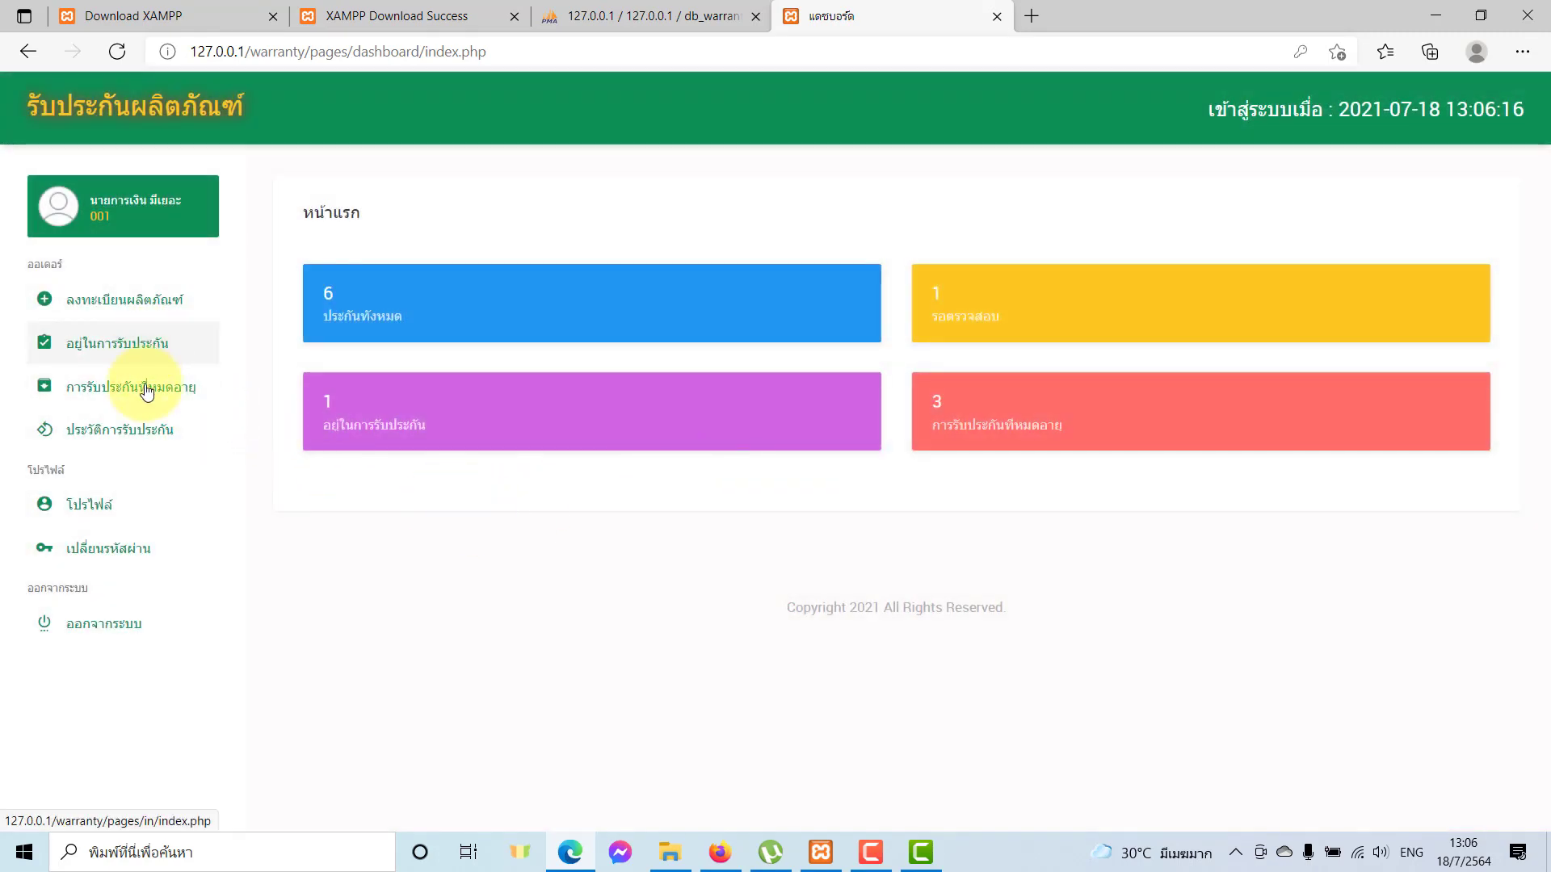
View the expired-warranty list, highlighting TV Samsung 55 and its expiry date.
click(145, 394)
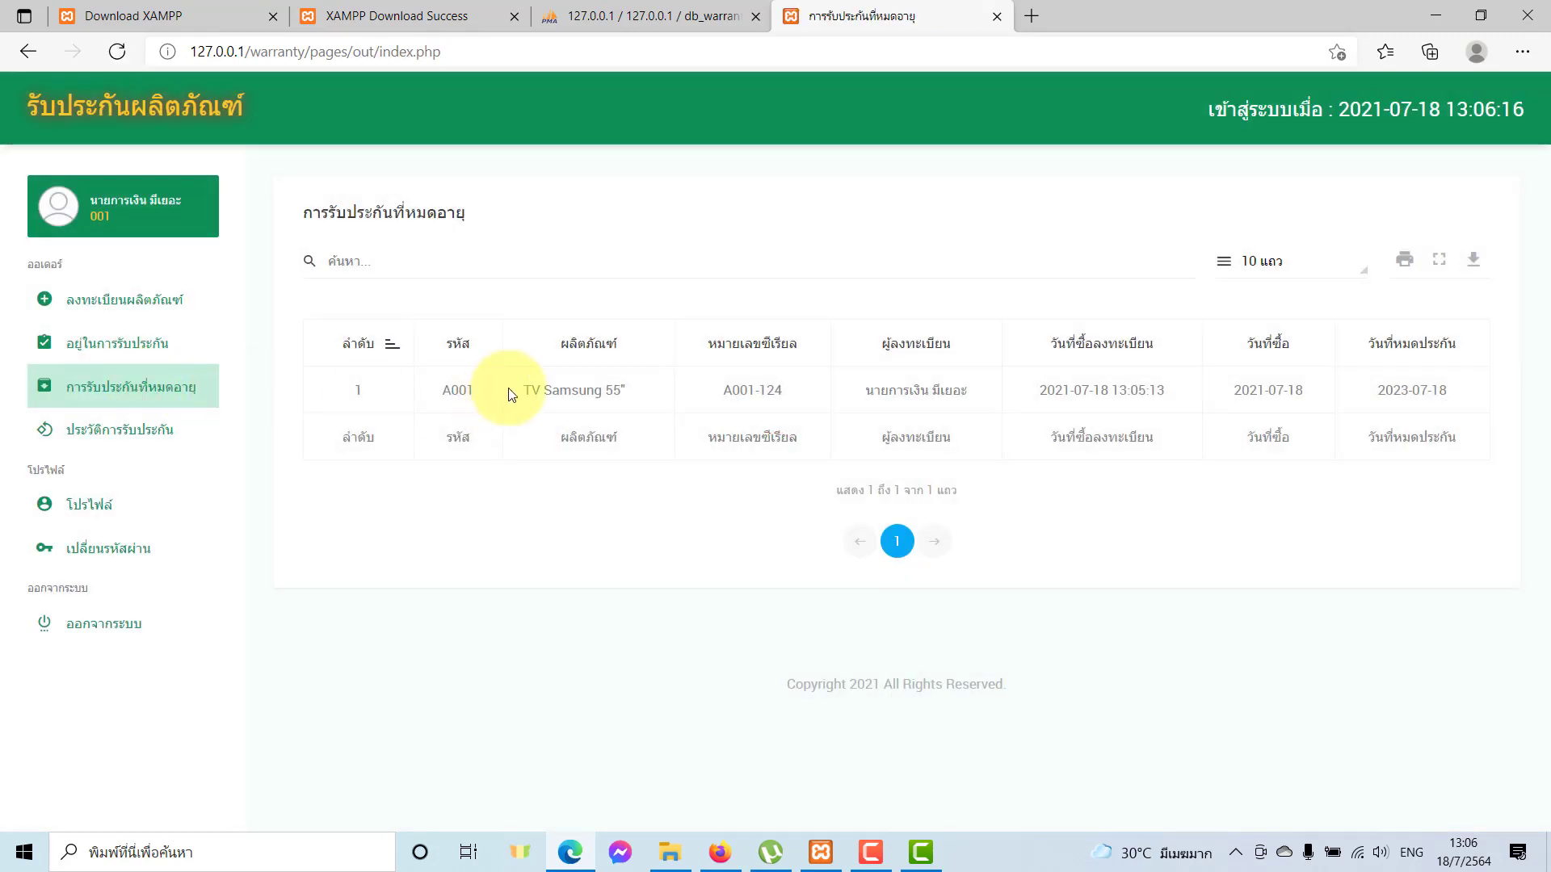
drag(512, 389, 665, 391)
click(882, 386)
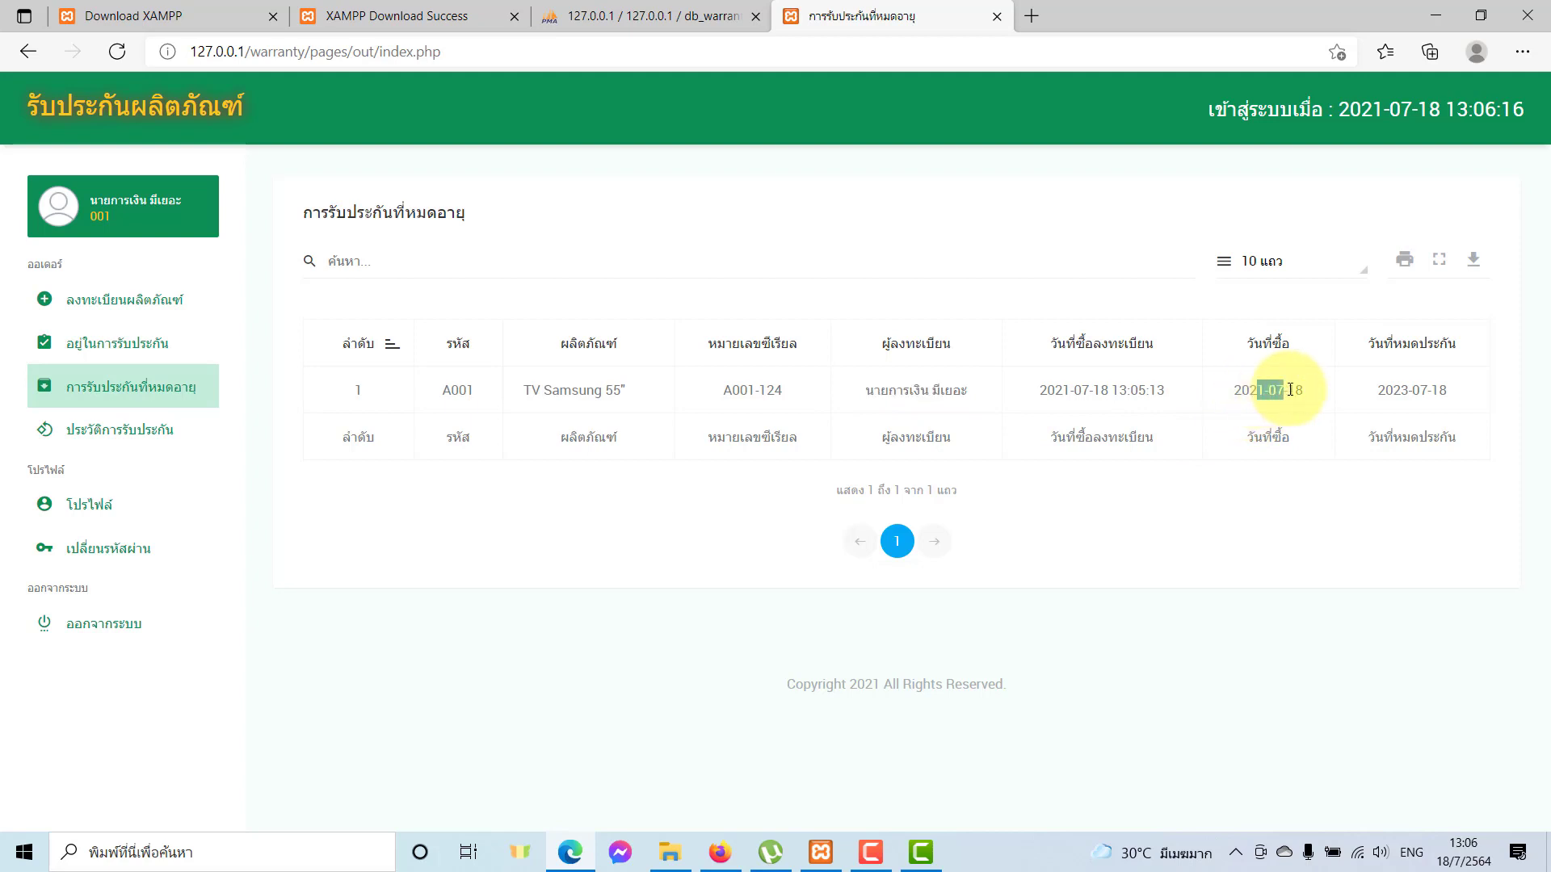
drag(1385, 391, 1437, 404)
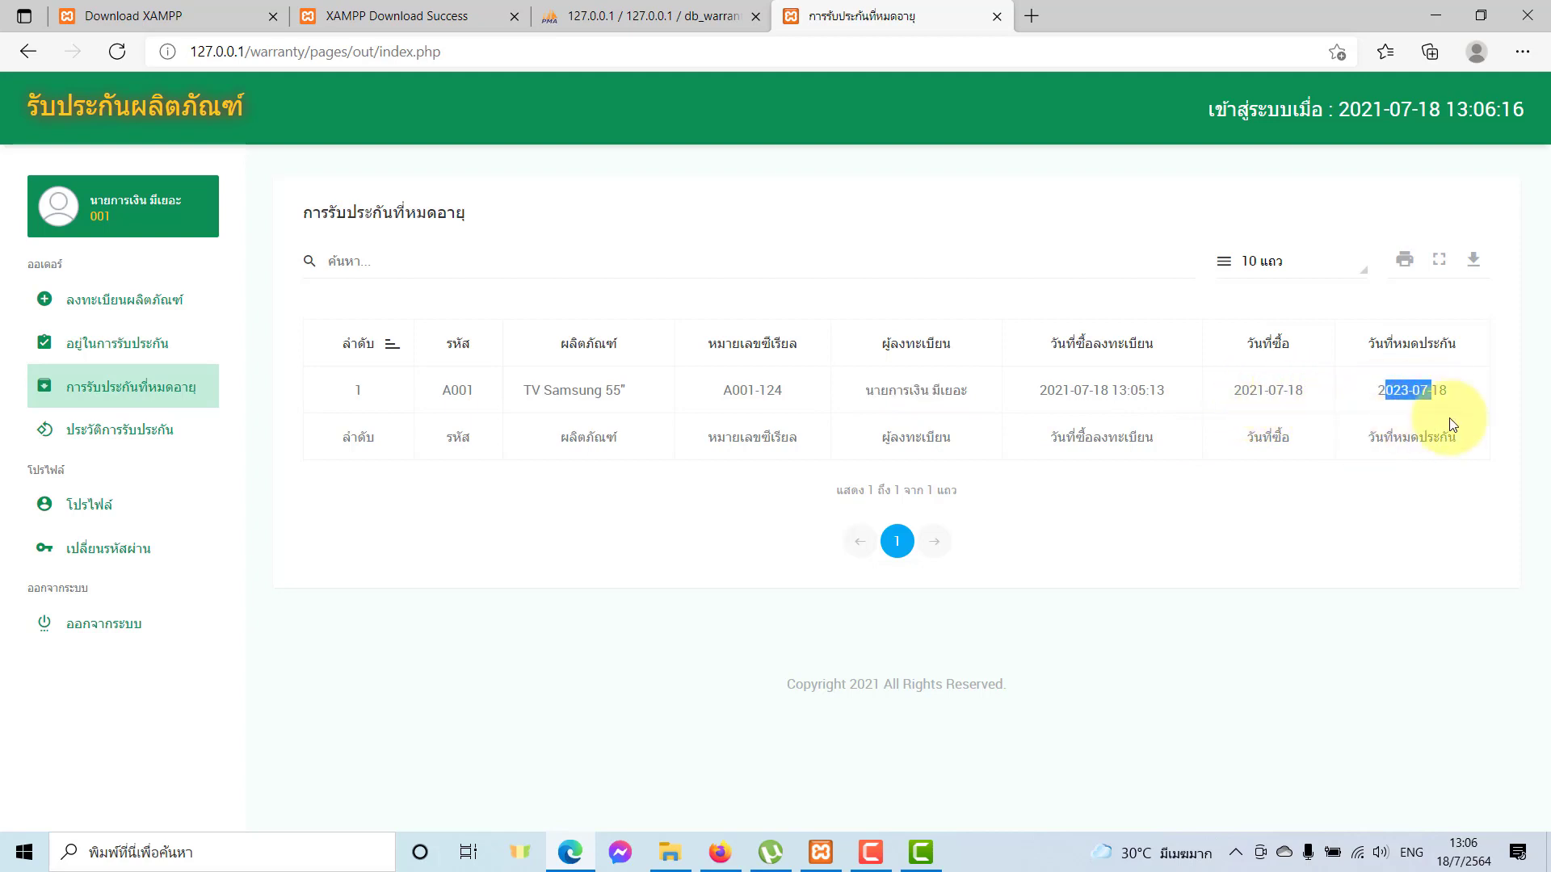
click(1288, 459)
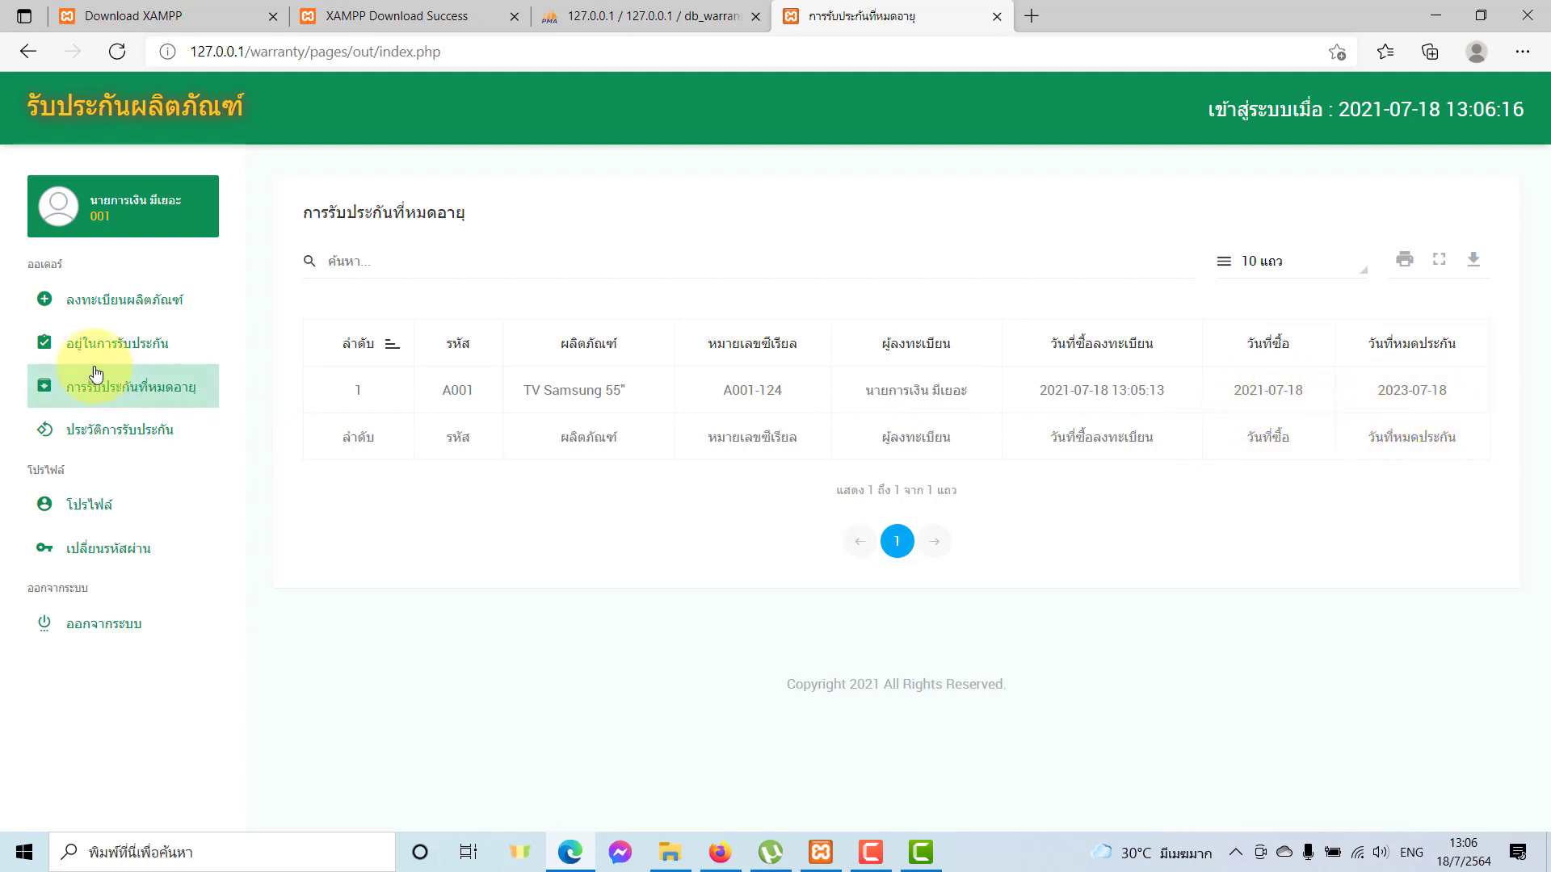
Open ประวัติการรับประกัน and highlight the TV's expiry date 2023-07-18.
click(105, 450)
drag(1264, 450, 1333, 485)
click(1300, 535)
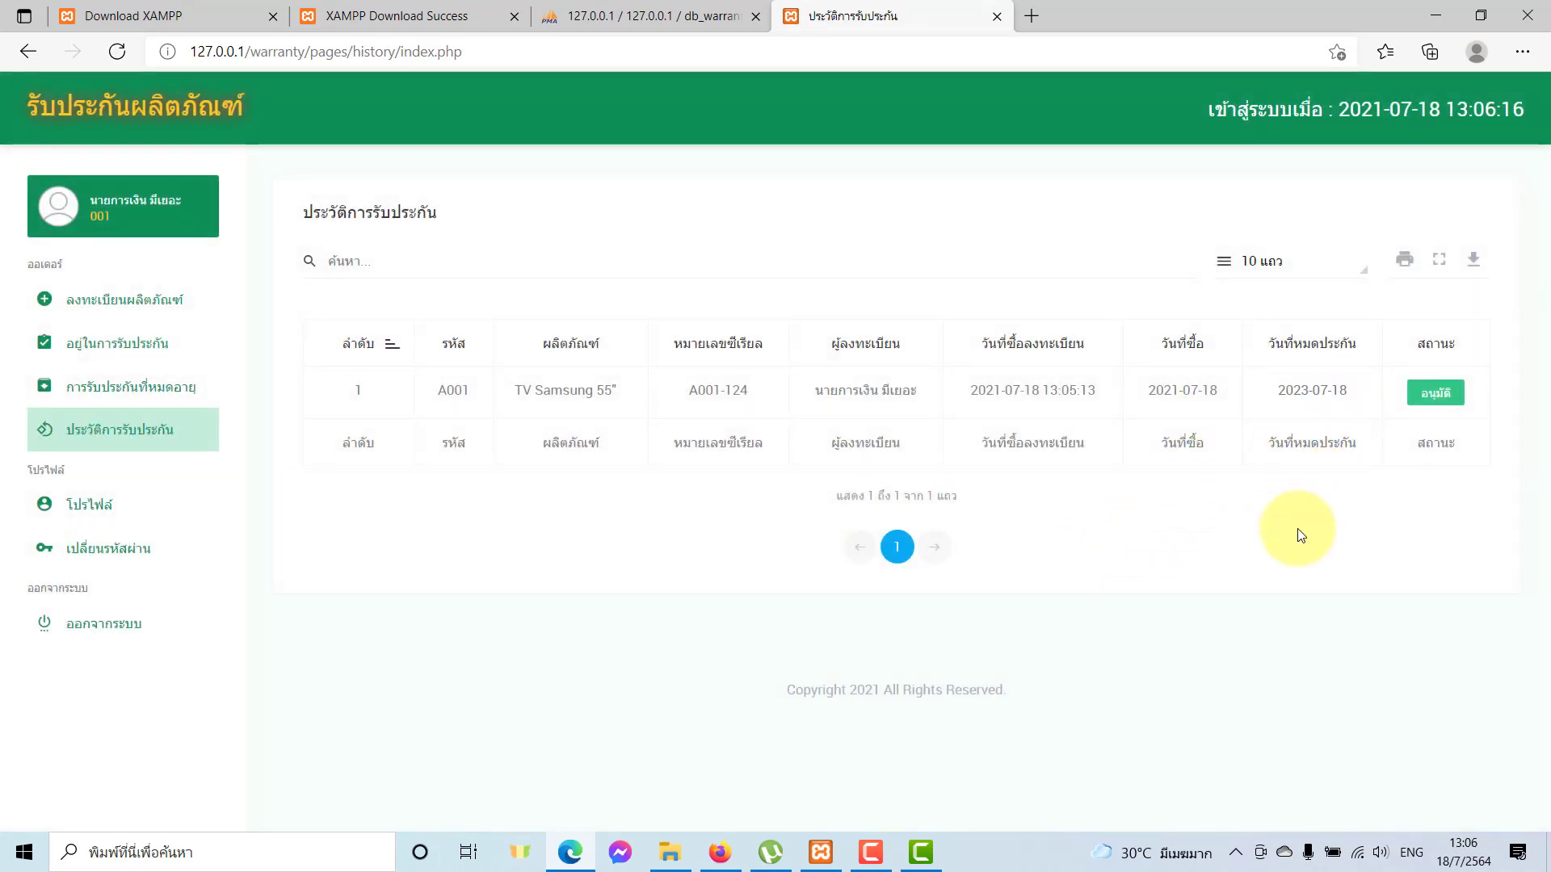